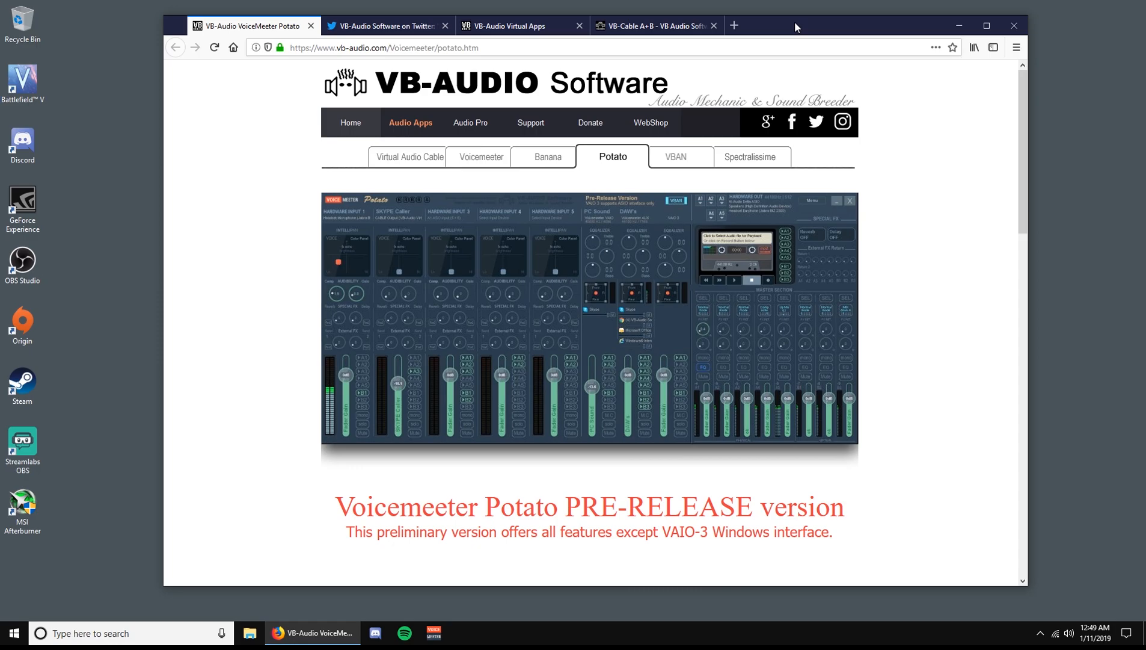
Step: Download the Voicemeeter Potato 3.0.0.6 zip from the direct link in VB-Audio's tweet, saving the file and closing the leftover blank page
scroll(249, 135, down, 5)
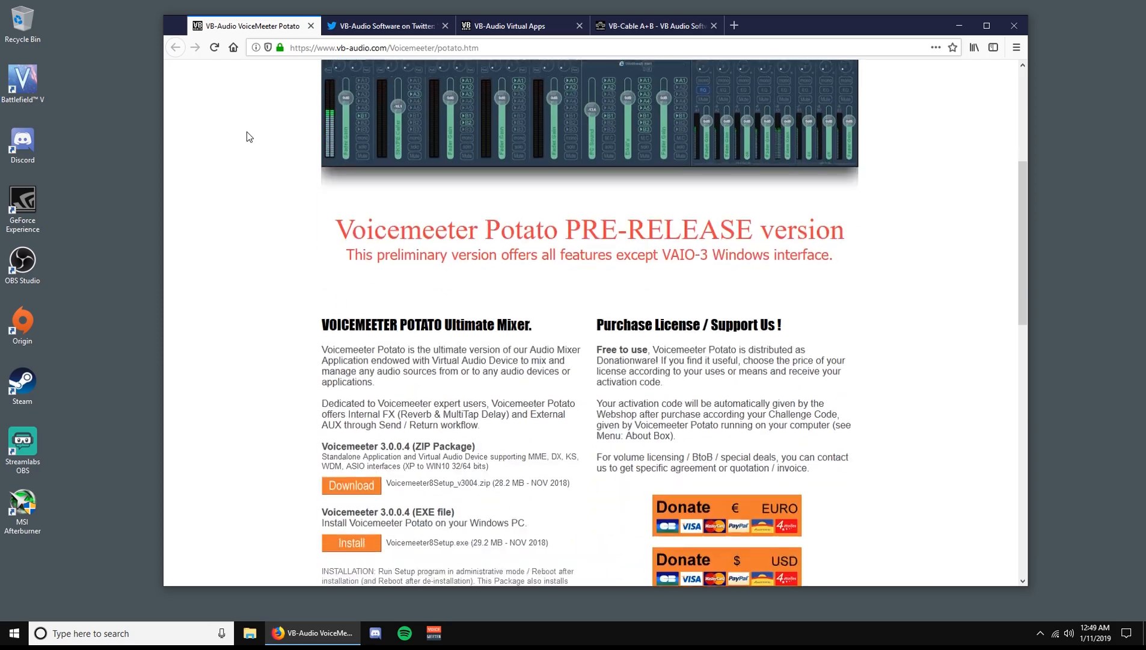
drag(381, 486, 408, 486)
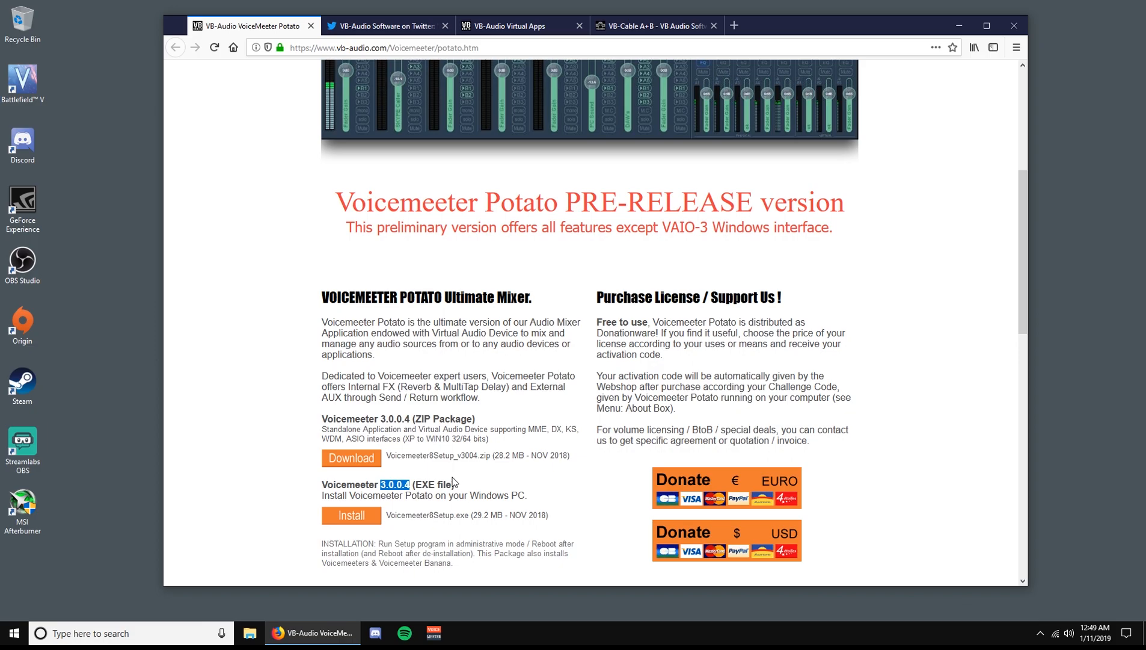
click(363, 27)
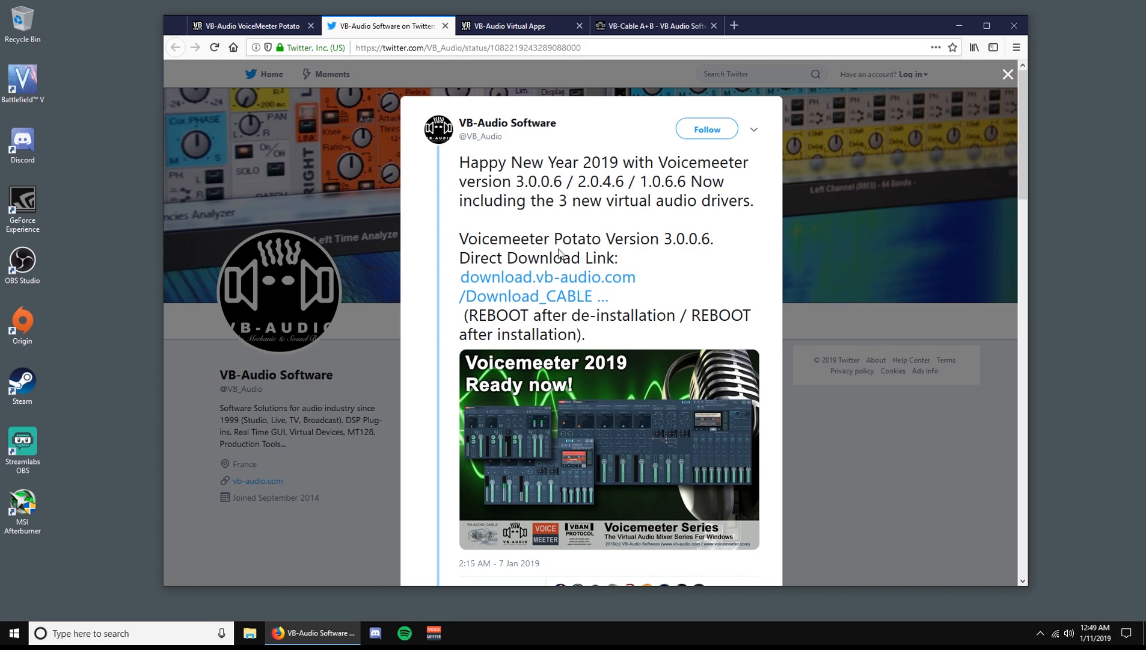
click(562, 278)
click(664, 283)
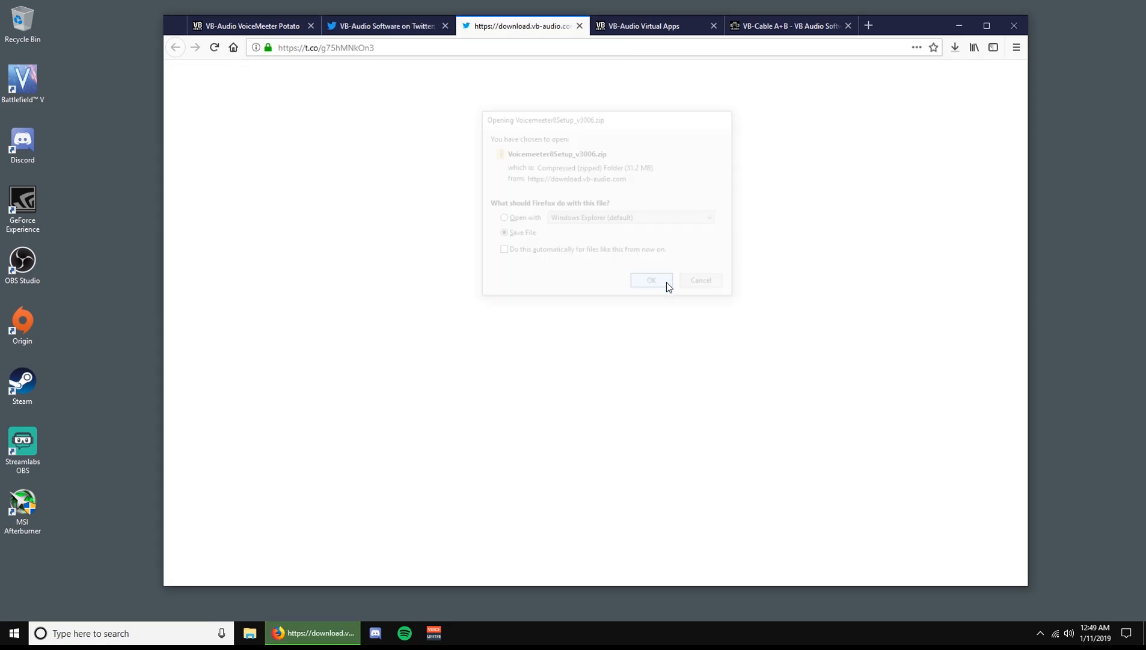
click(583, 26)
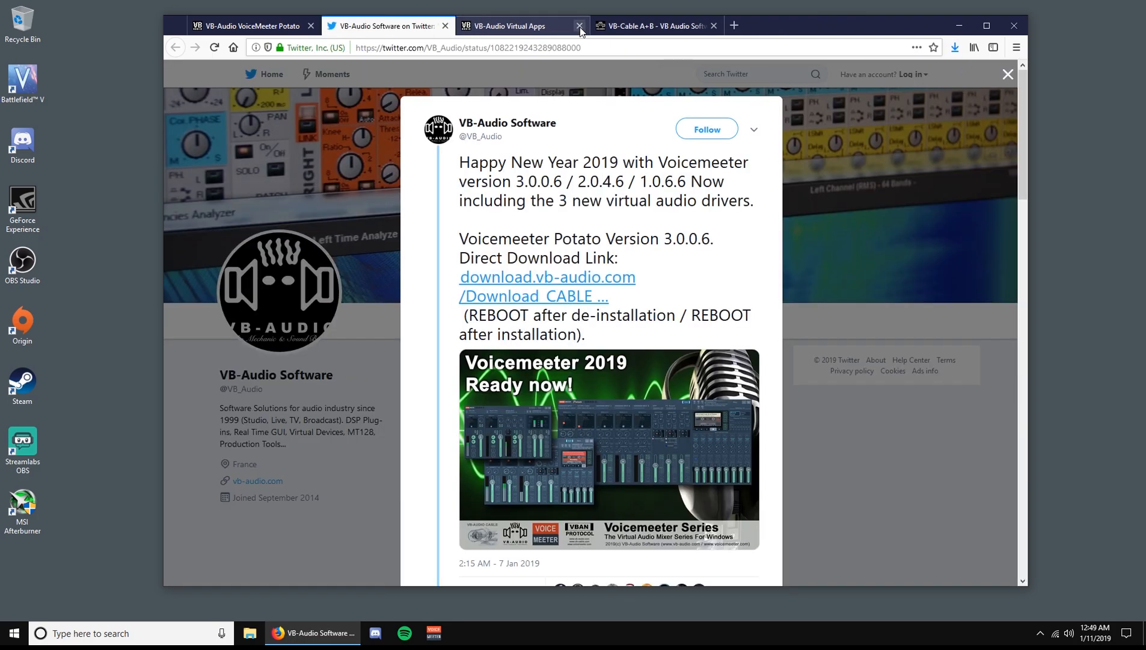
Step: Download VBCABLE_Driver_Pack43.zip from the VB-Audio Virtual Apps page and save the file
click(529, 26)
click(638, 334)
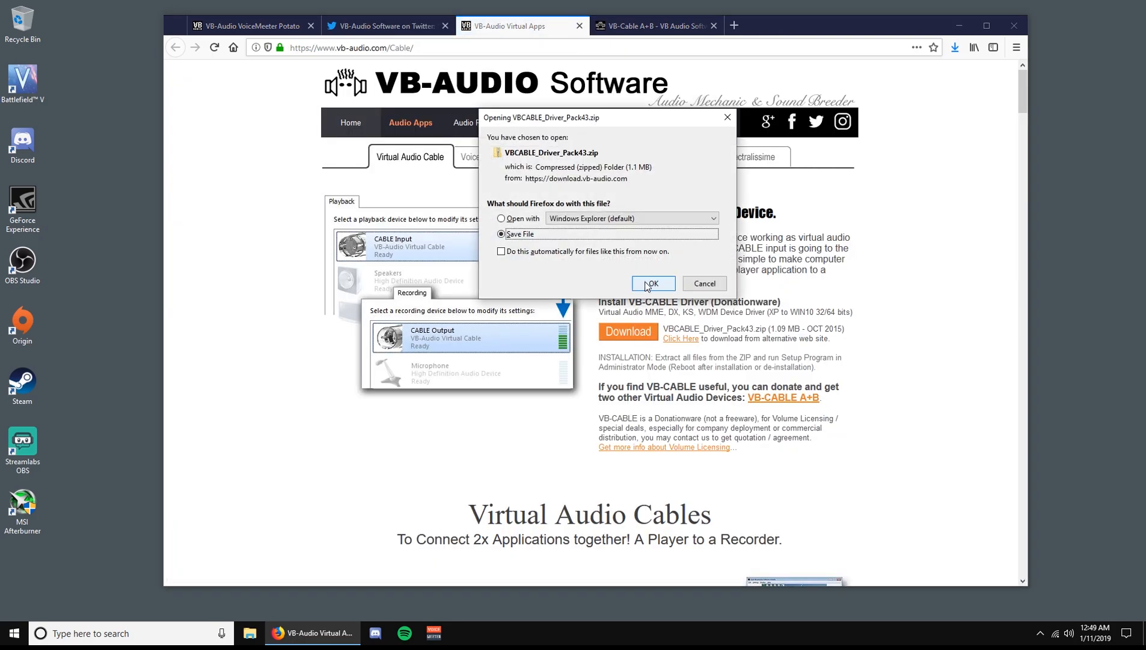
click(652, 283)
Step: On the VB-Cable A+B web-shop page, choose the 05 EUR / USD licence price
click(652, 26)
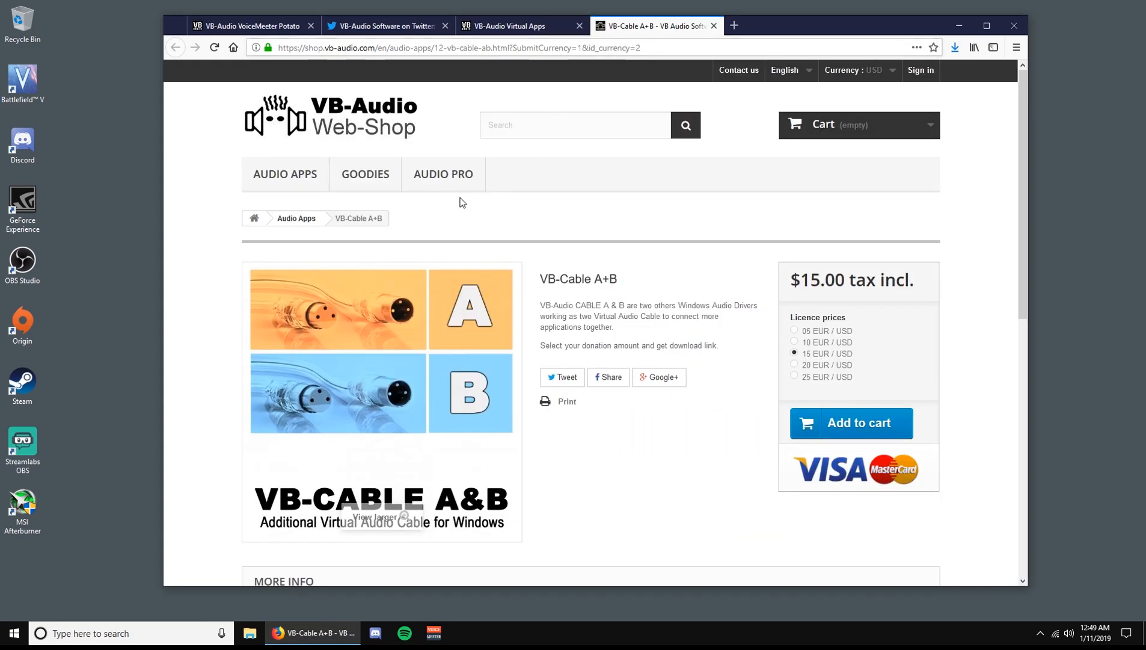
click(795, 330)
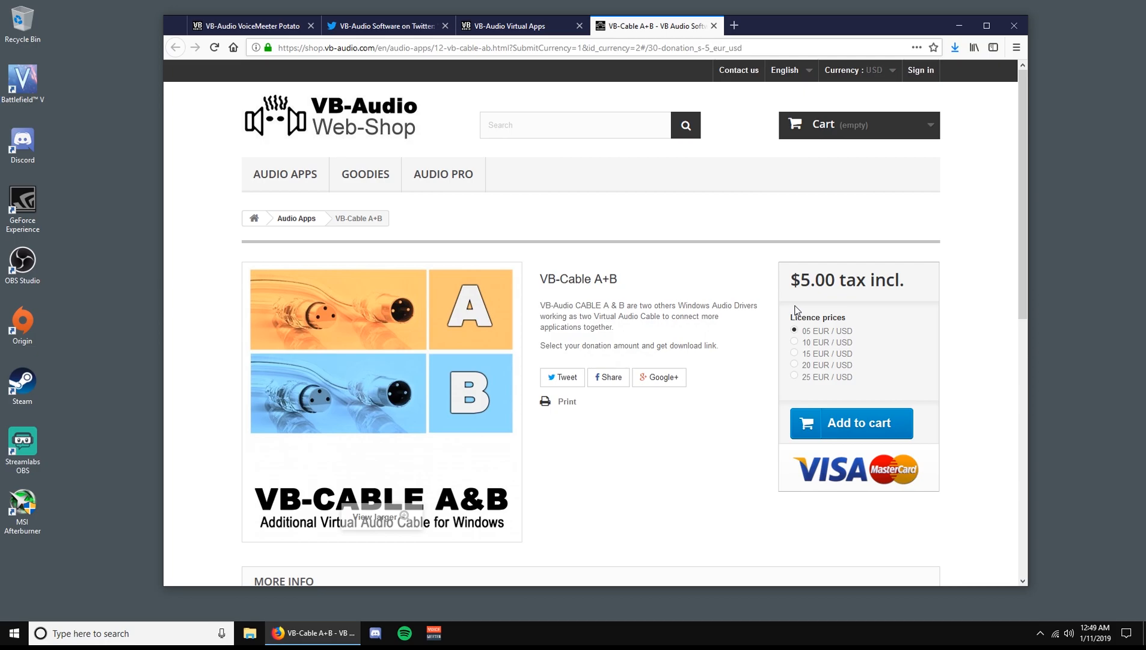
drag(789, 291, 908, 294)
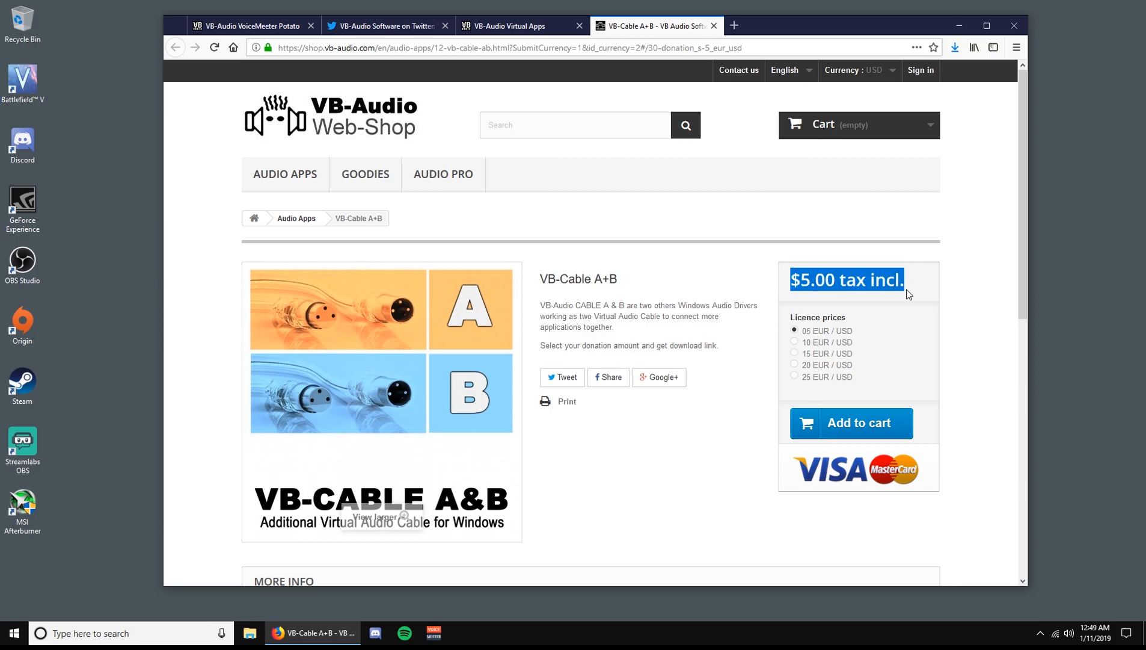
click(697, 282)
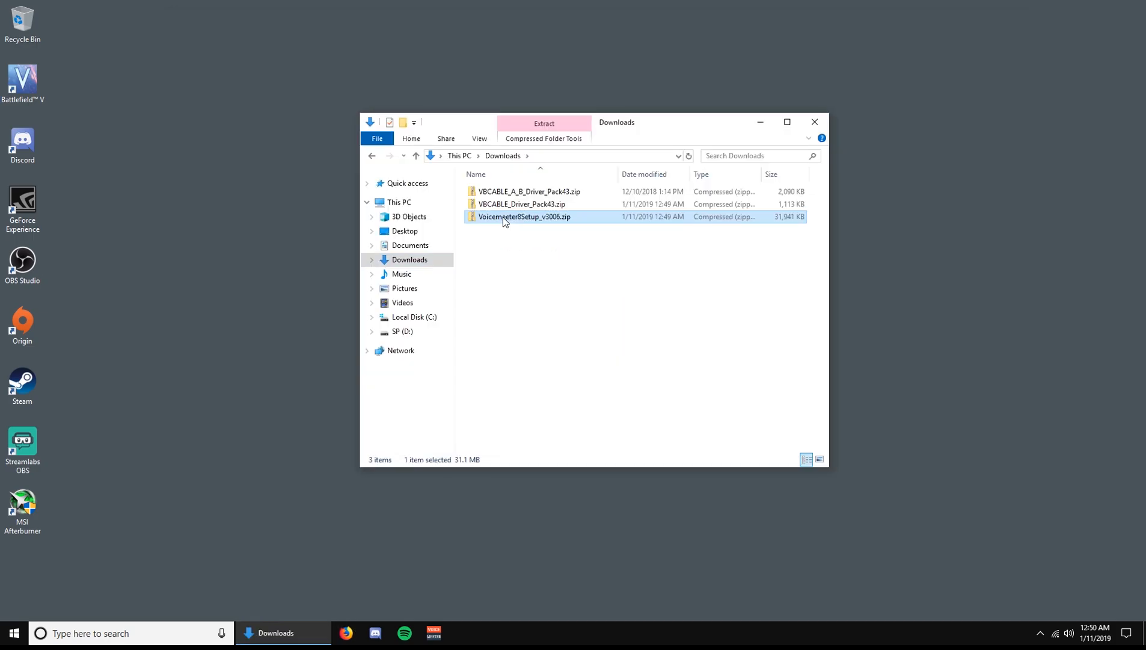
Step: Extract Voicemeeter8Setup_v3006.zip in Downloads with 7-Zip into a folder of the same name
right_click(504, 218)
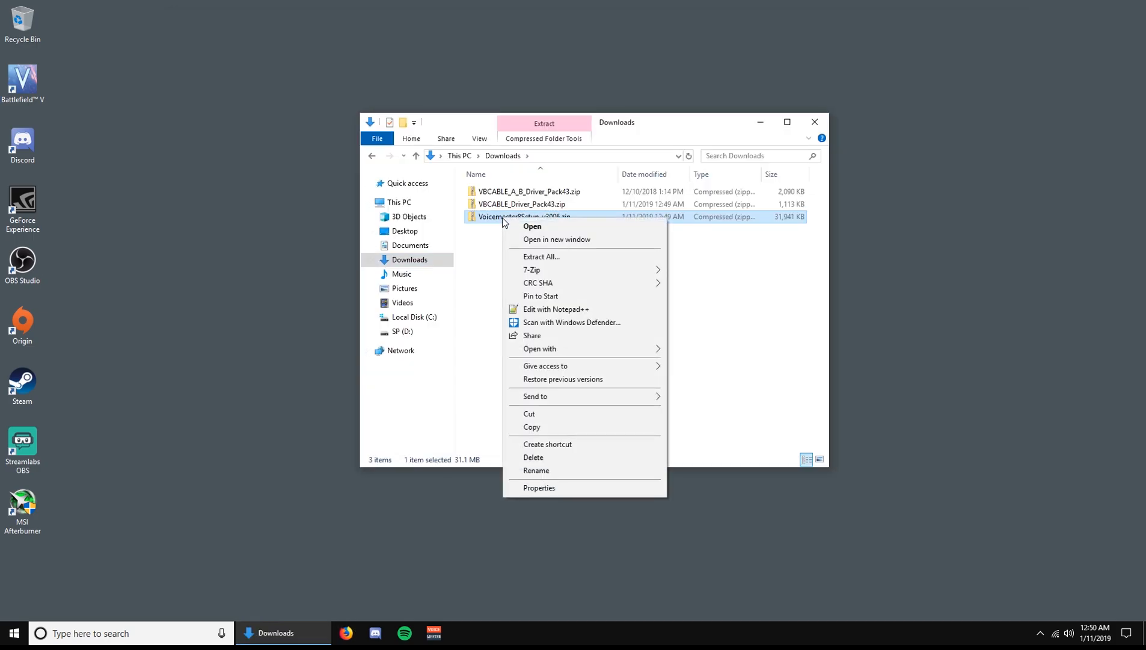
mouse_move(658, 271)
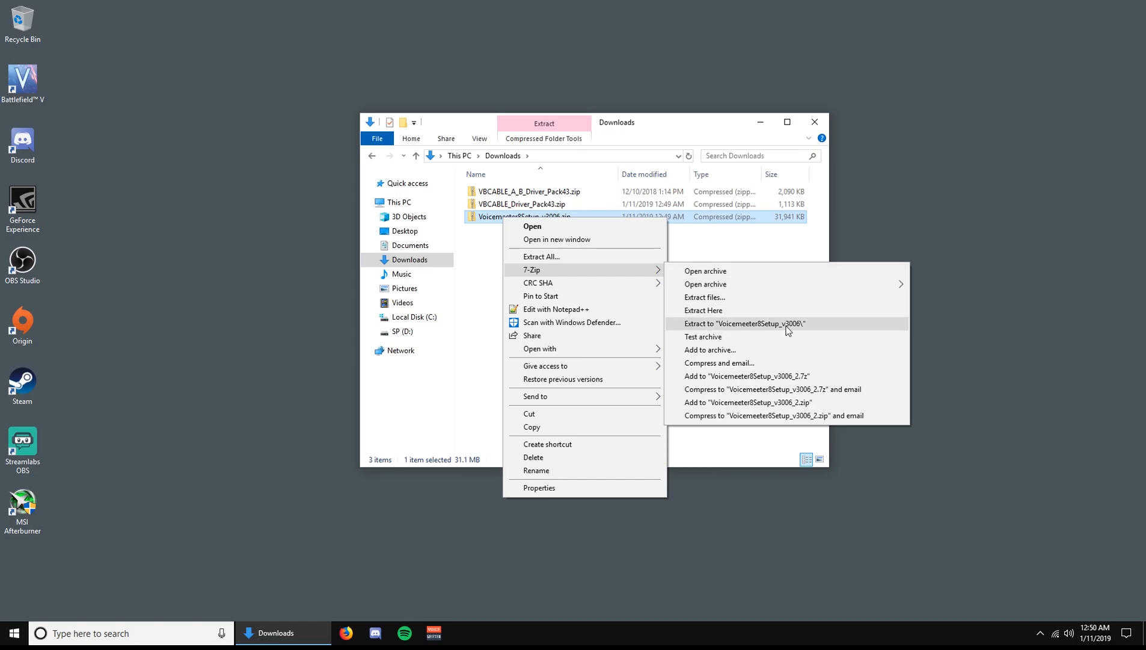
click(746, 323)
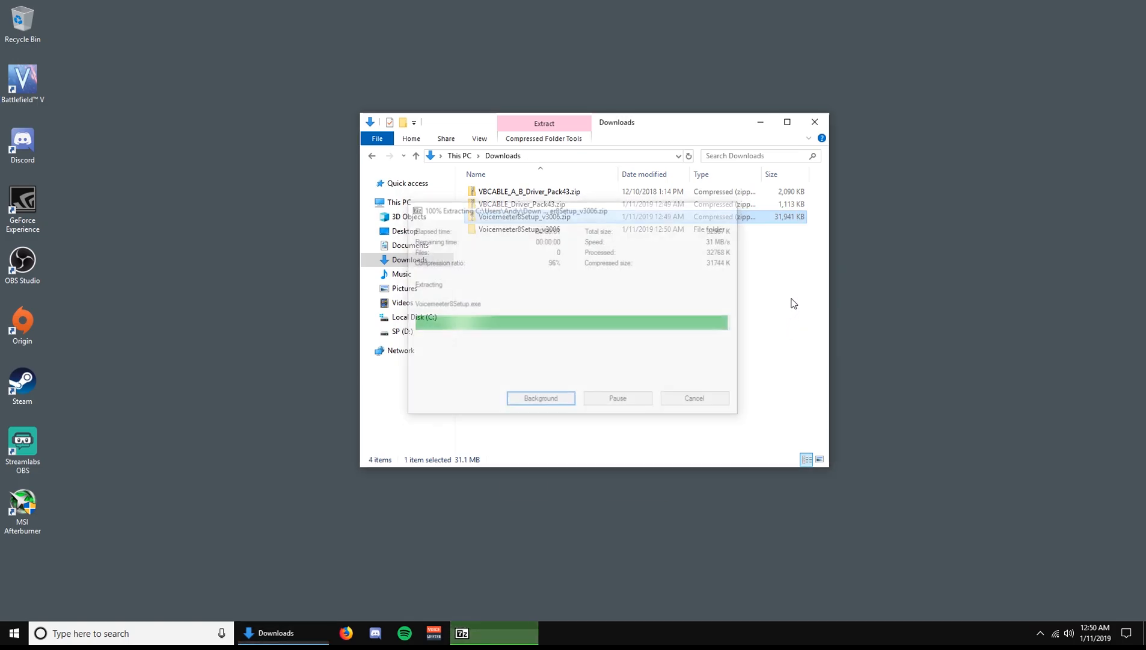
Step: Run Voicemeeter8Setup.exe from the extracted folder, install Voicemeeter Potato and dismiss the reboot notice
double_click(542, 230)
click(539, 196)
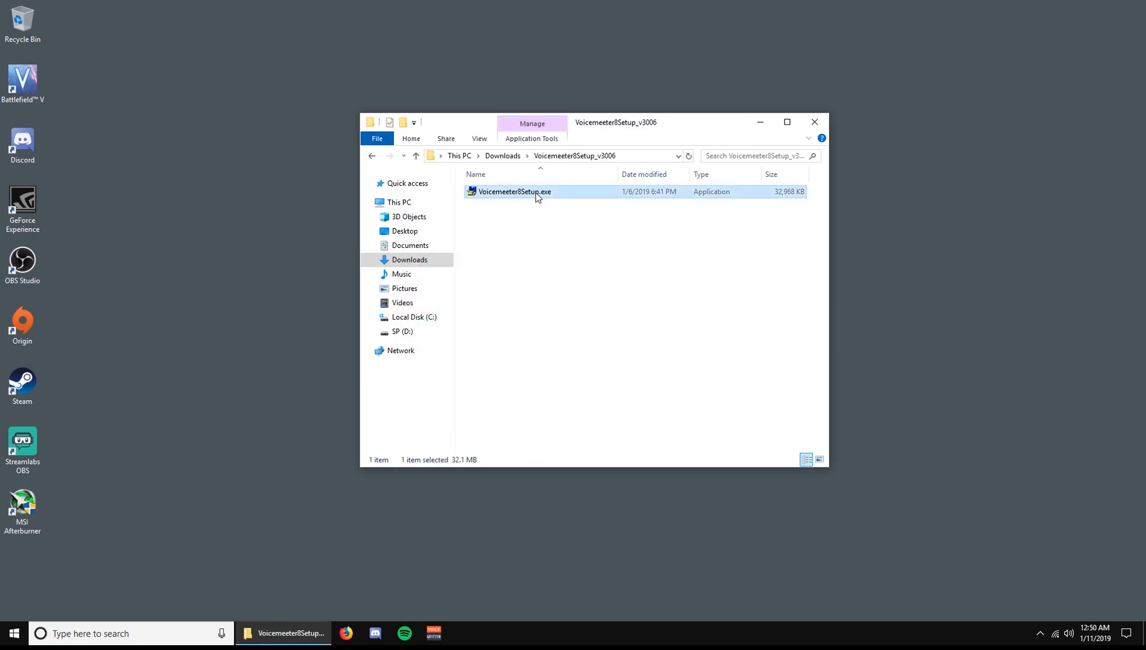
double_click(537, 194)
click(540, 396)
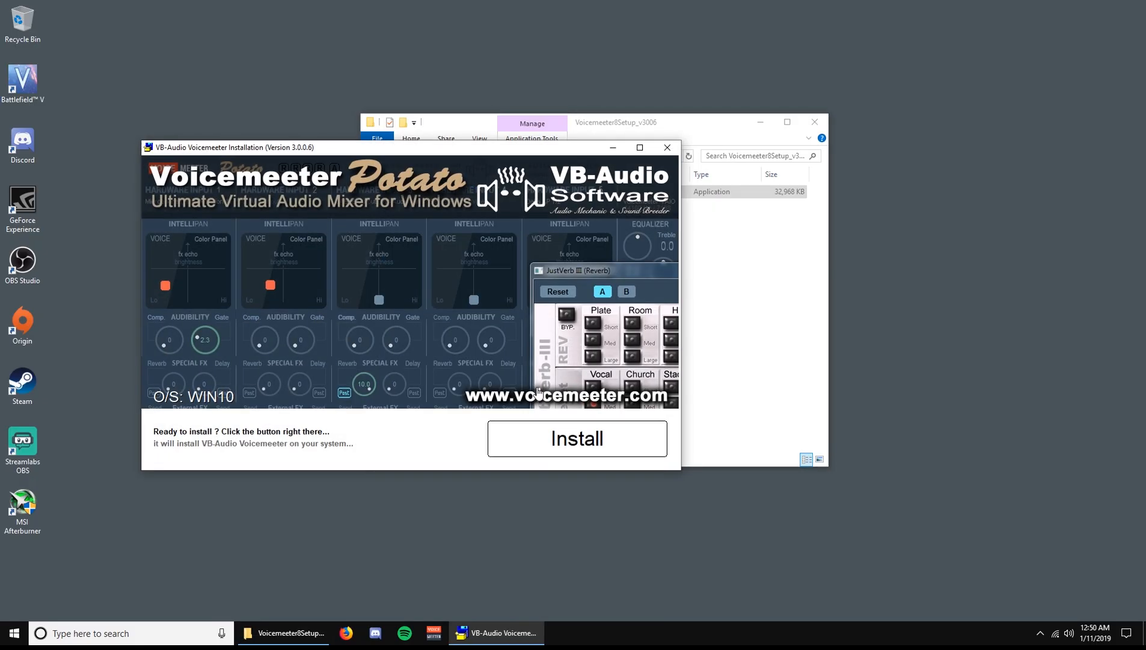
click(568, 451)
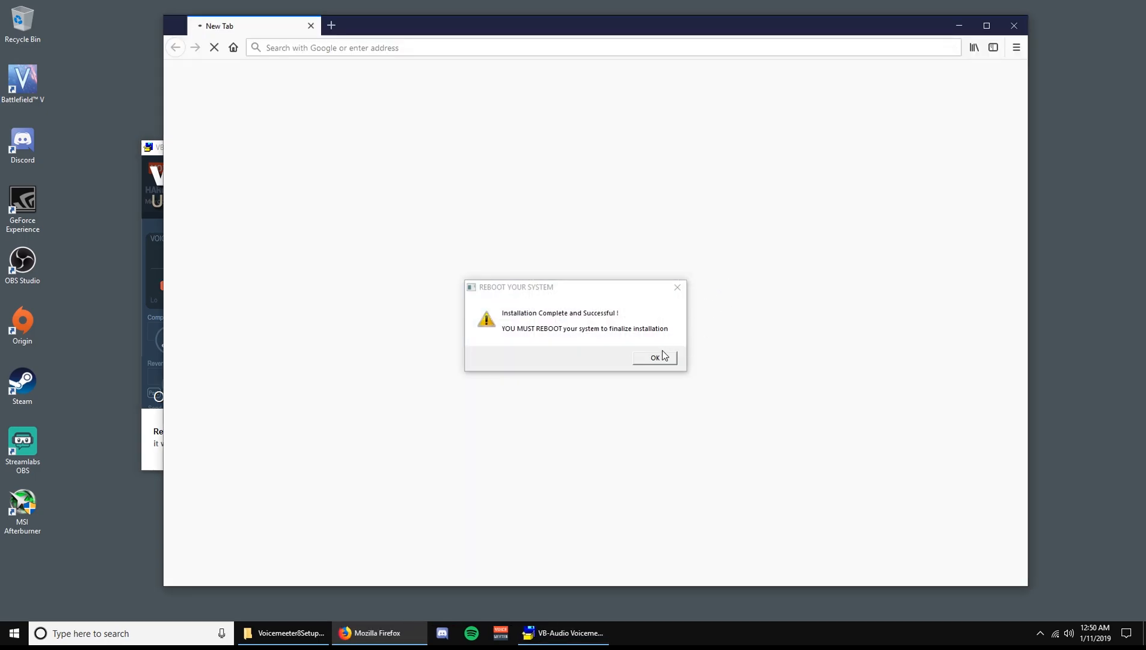
click(661, 356)
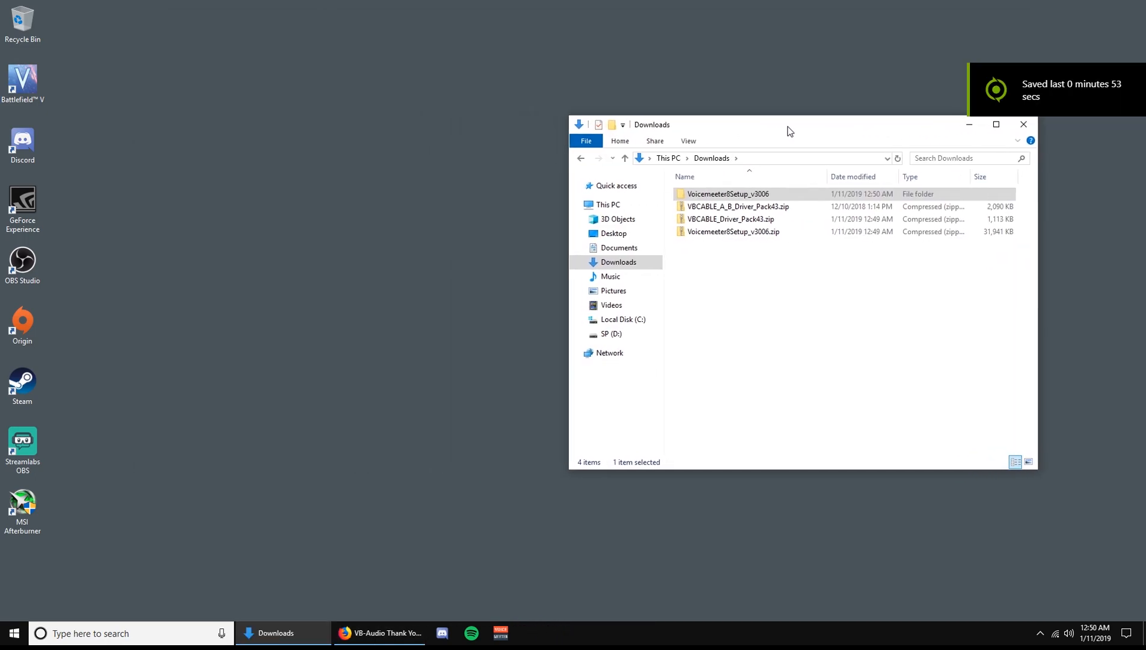
Step: Open a second File Explorer window beside Downloads and browse it to the VB folder in Program Files on Local Disk (C:)
drag(786, 127, 848, 137)
right_click(299, 633)
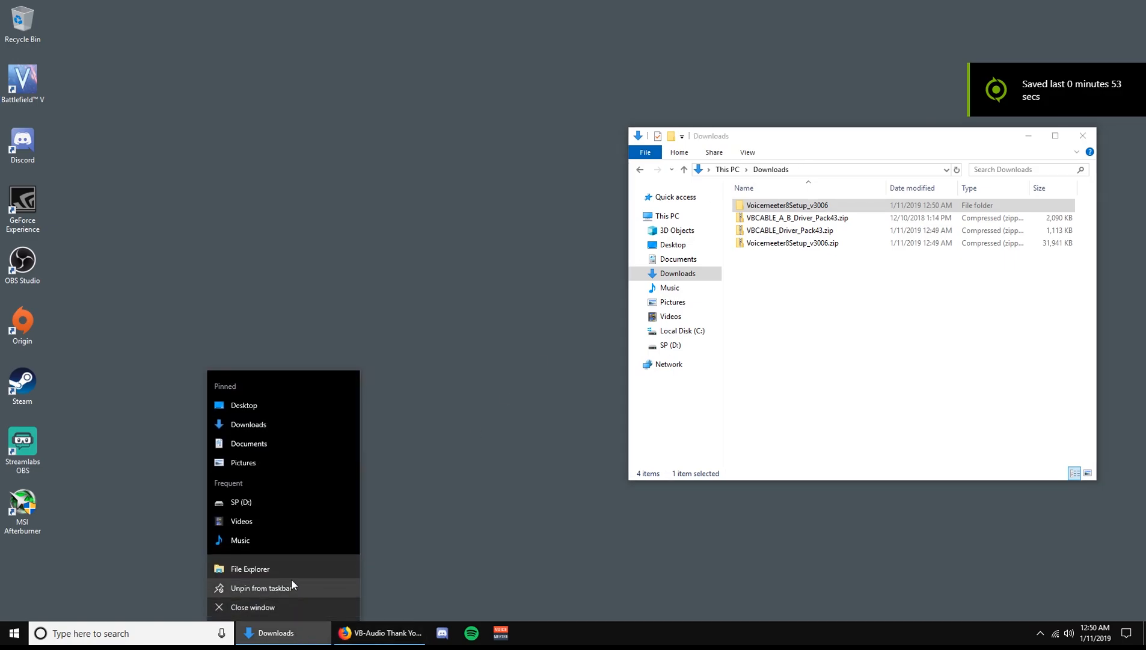
click(290, 574)
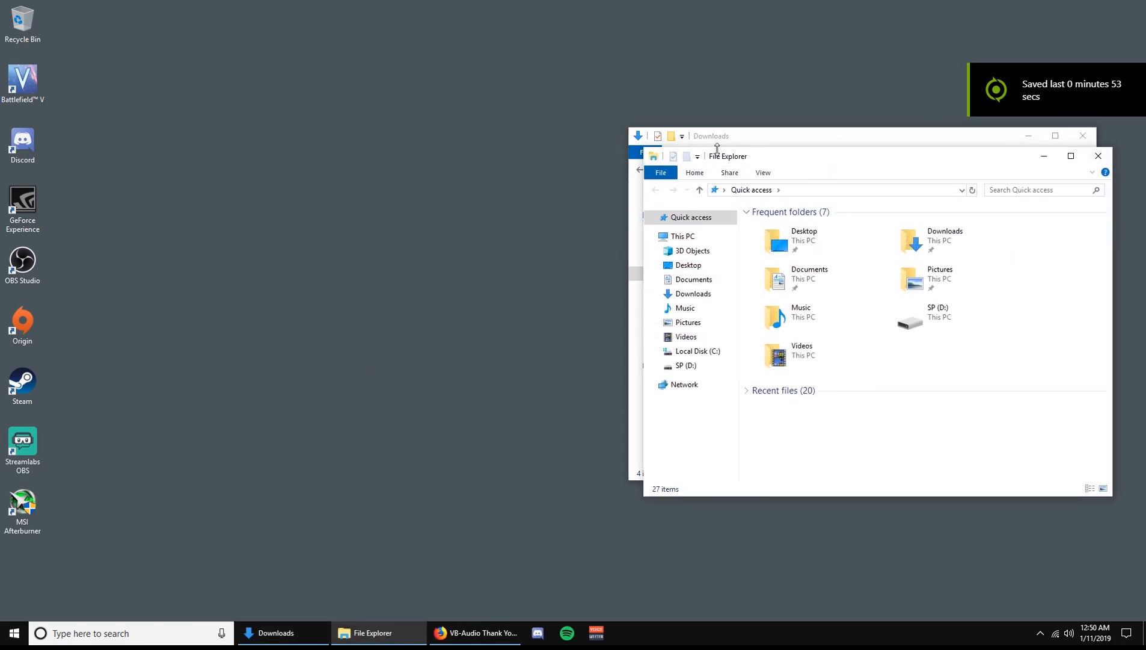
drag(816, 157, 309, 147)
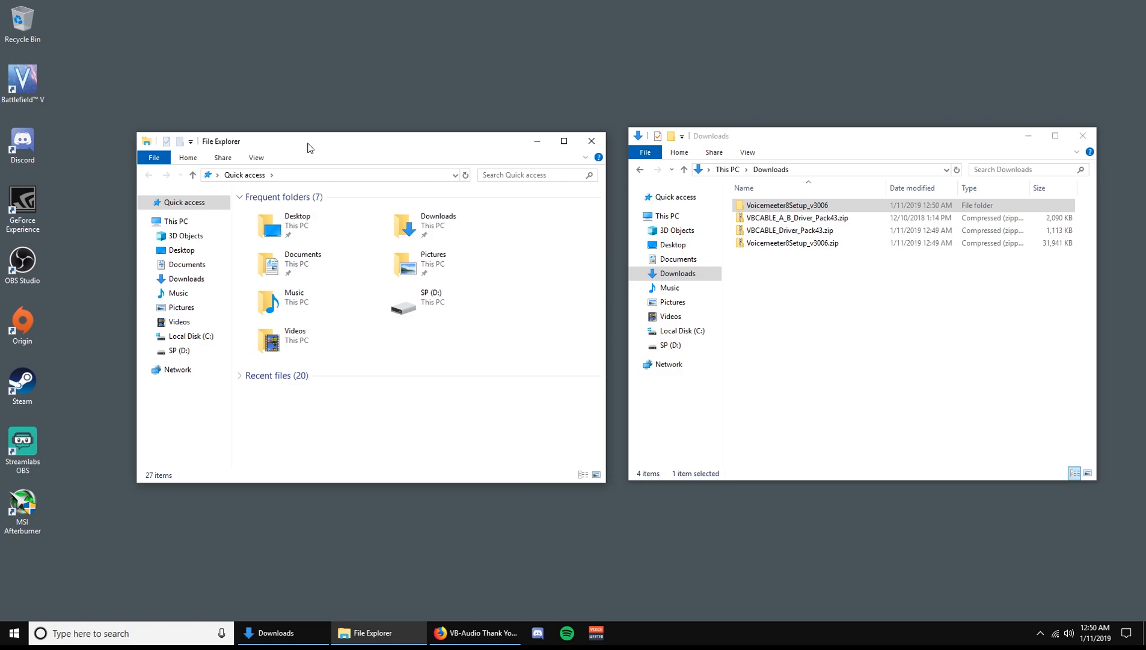
click(193, 337)
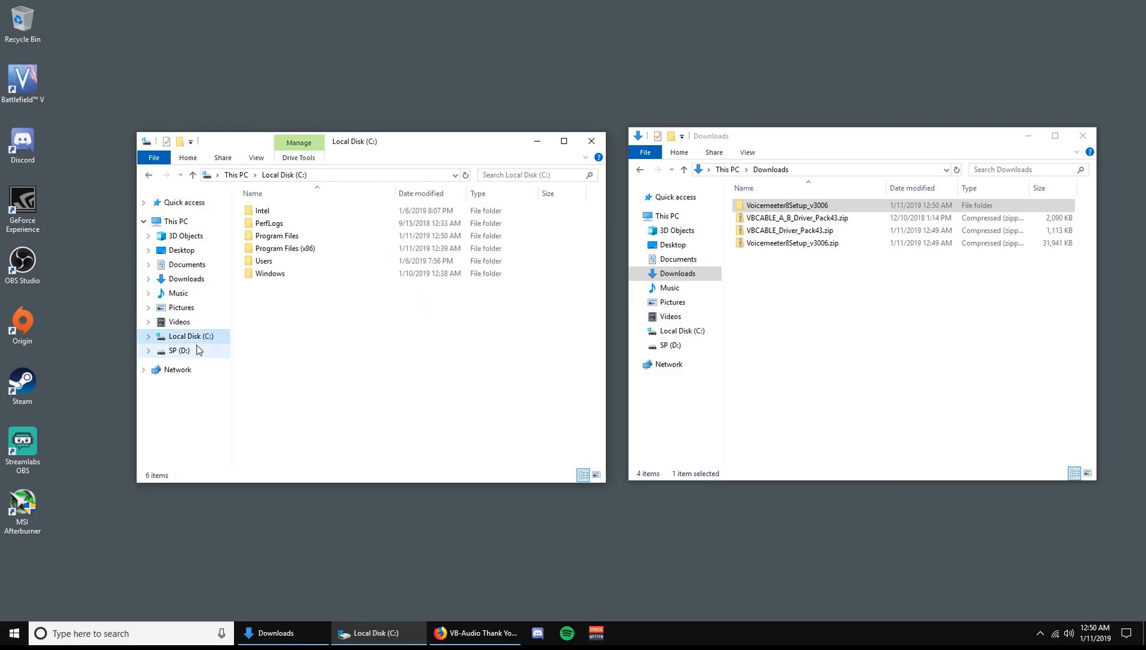
double_click(301, 235)
click(291, 348)
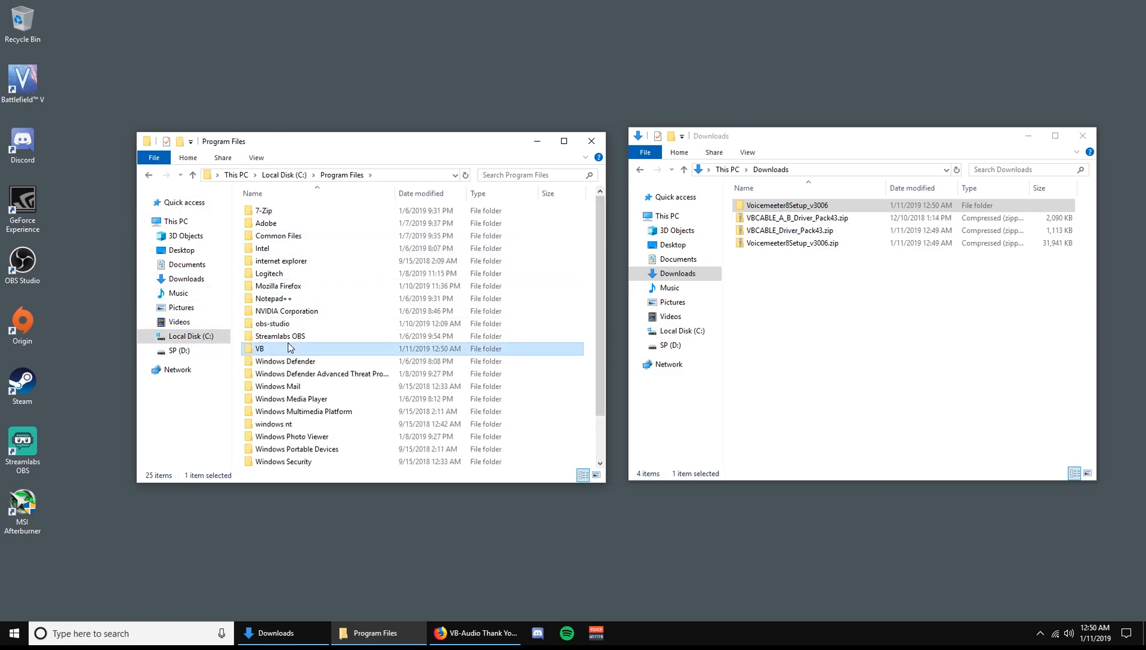
double_click(290, 348)
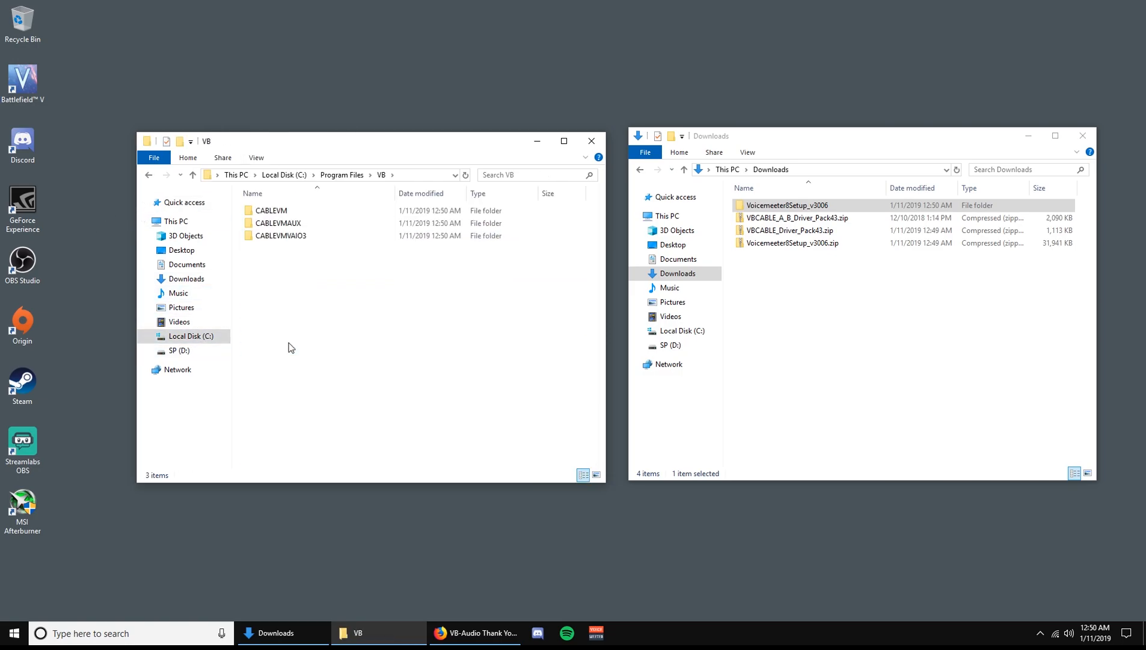
Step: Extract VBCABLE_Driver_Pack43.zip with 7-Zip into its own folder and move that folder from Downloads into the VB folder
right_click(804, 233)
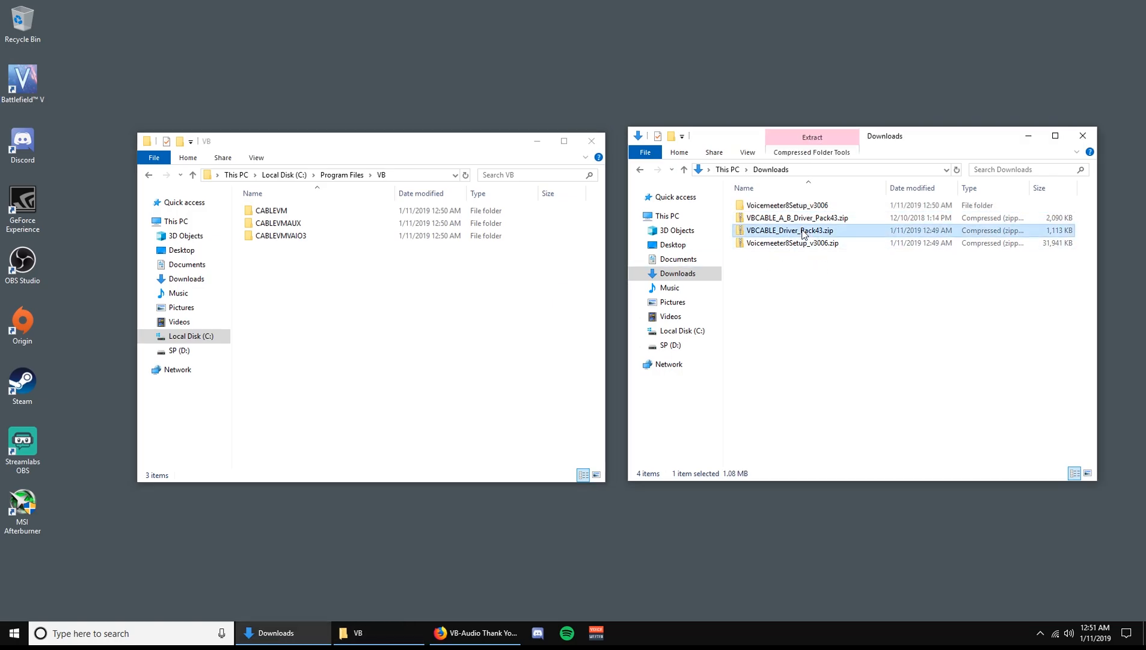
mouse_move(847, 282)
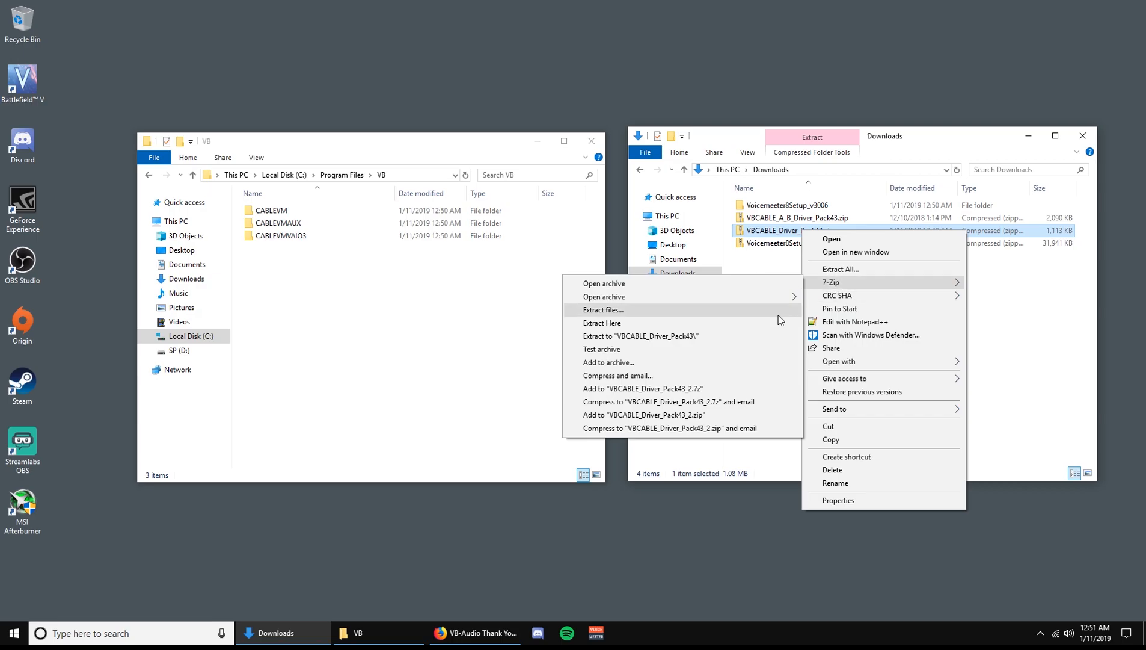
click(742, 338)
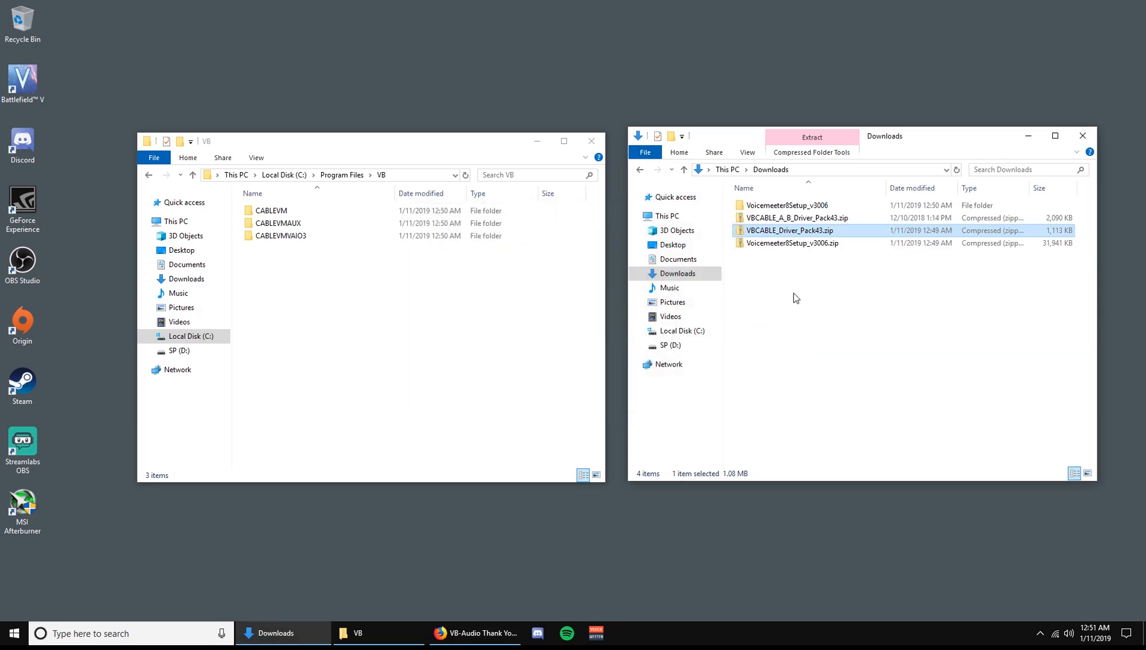
click(810, 258)
drag(818, 260, 372, 285)
click(250, 236)
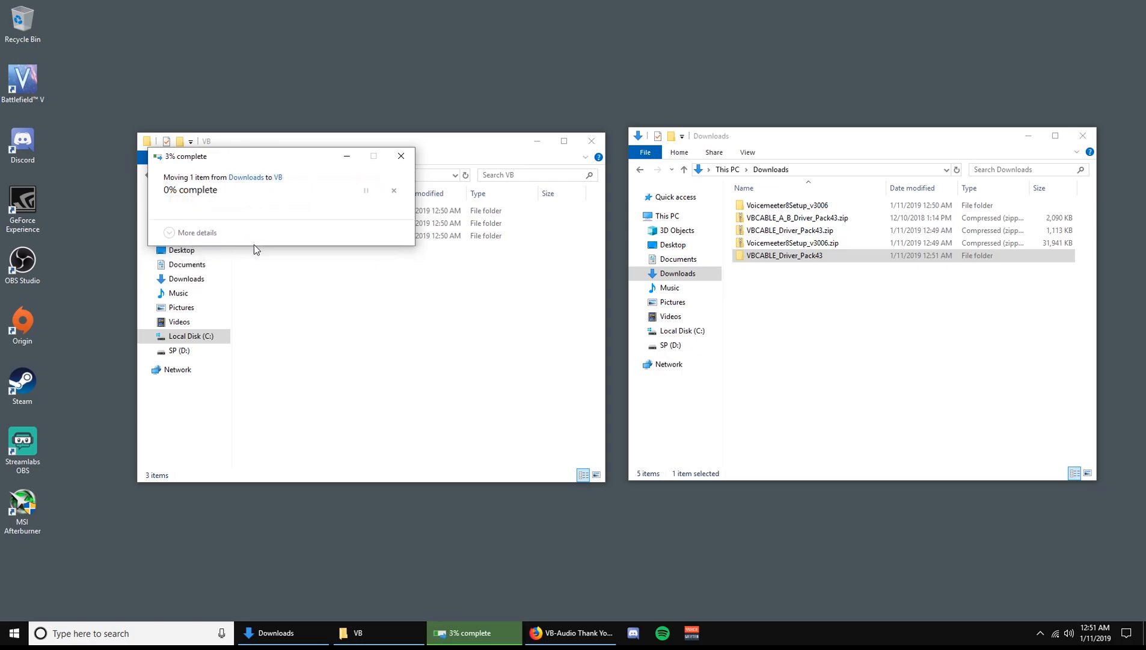
Step: Extract VBCABLE_A_B_Driver_Pack43.zip in Downloads with 7-Zip into its own folder and open that folder
right_click(799, 218)
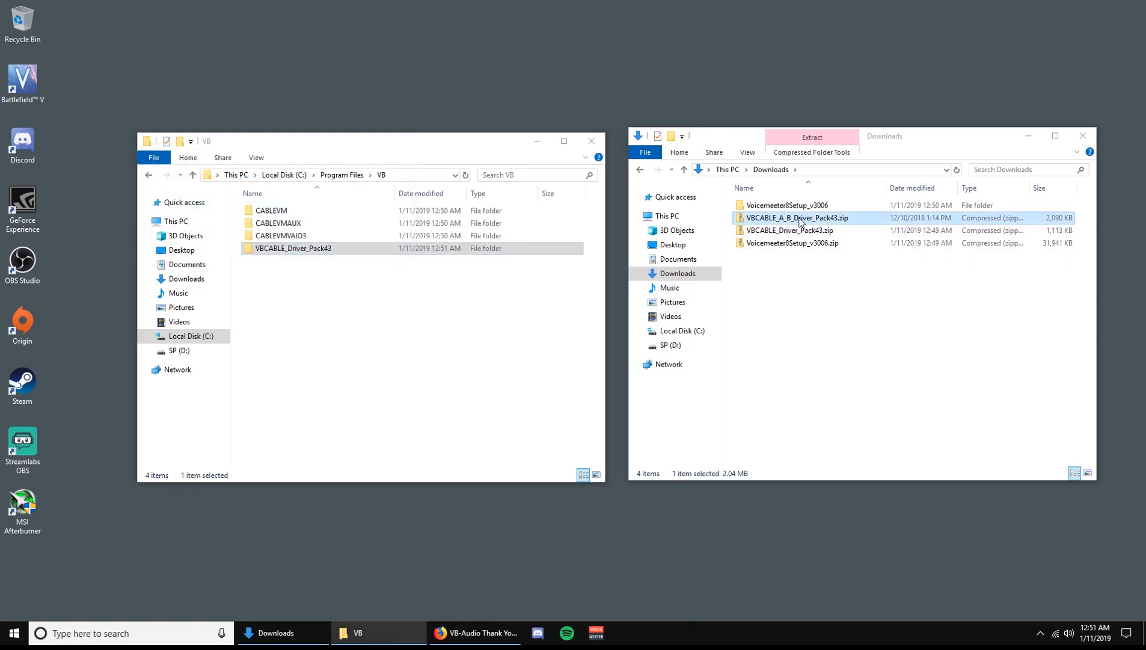
mouse_move(835, 272)
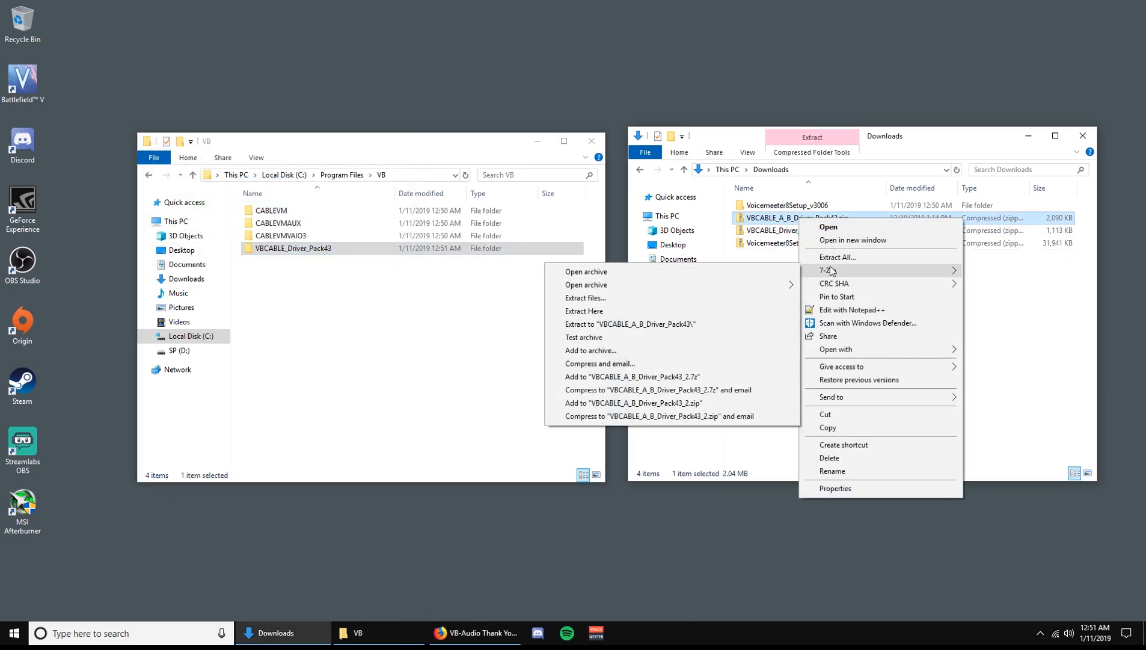
click(710, 324)
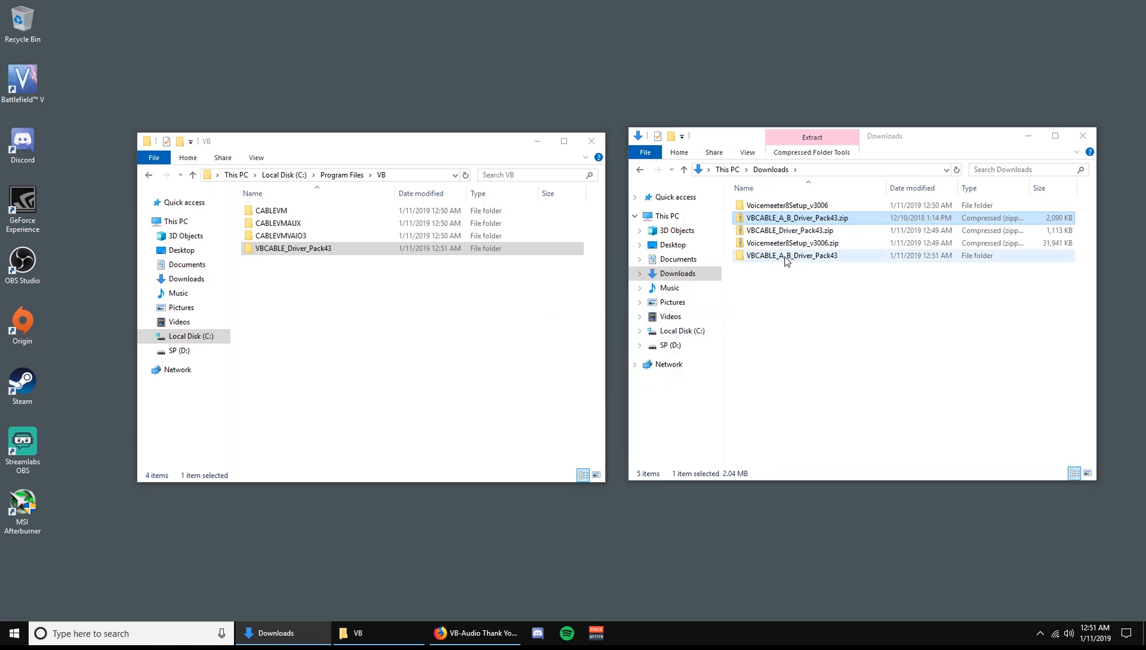
double_click(787, 258)
Step: Extract VBCABLE_A_Driver_Pack43.zip and VBCABLE_B_Driver_Pack43.zip with 7-Zip, each into a folder of its own name
right_click(780, 207)
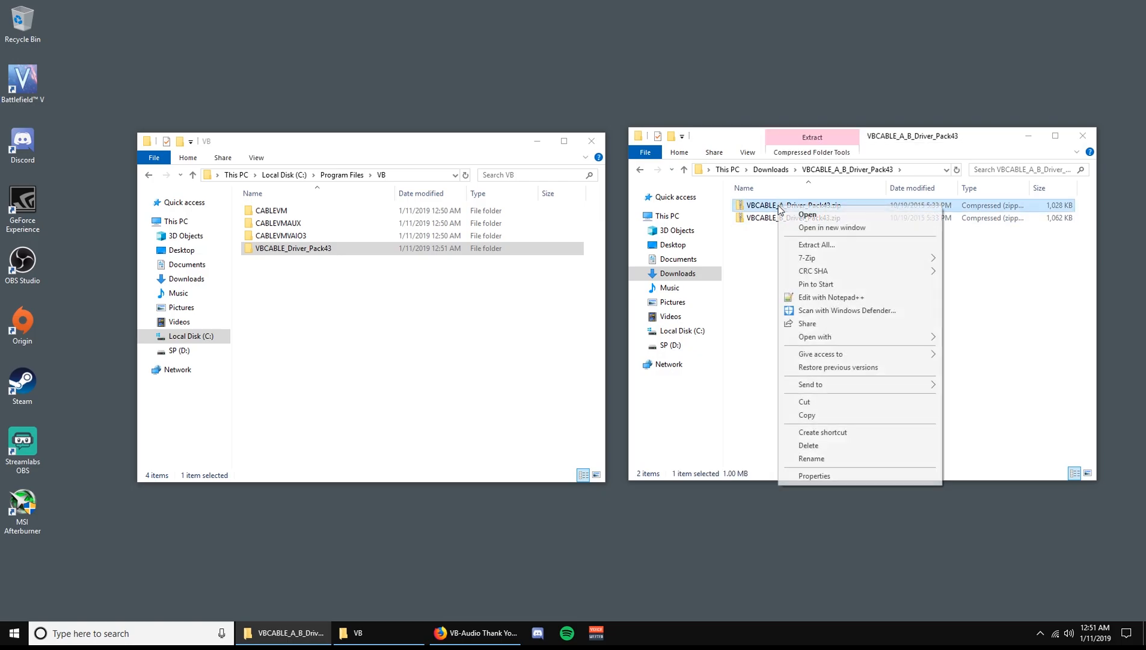
mouse_move(812, 258)
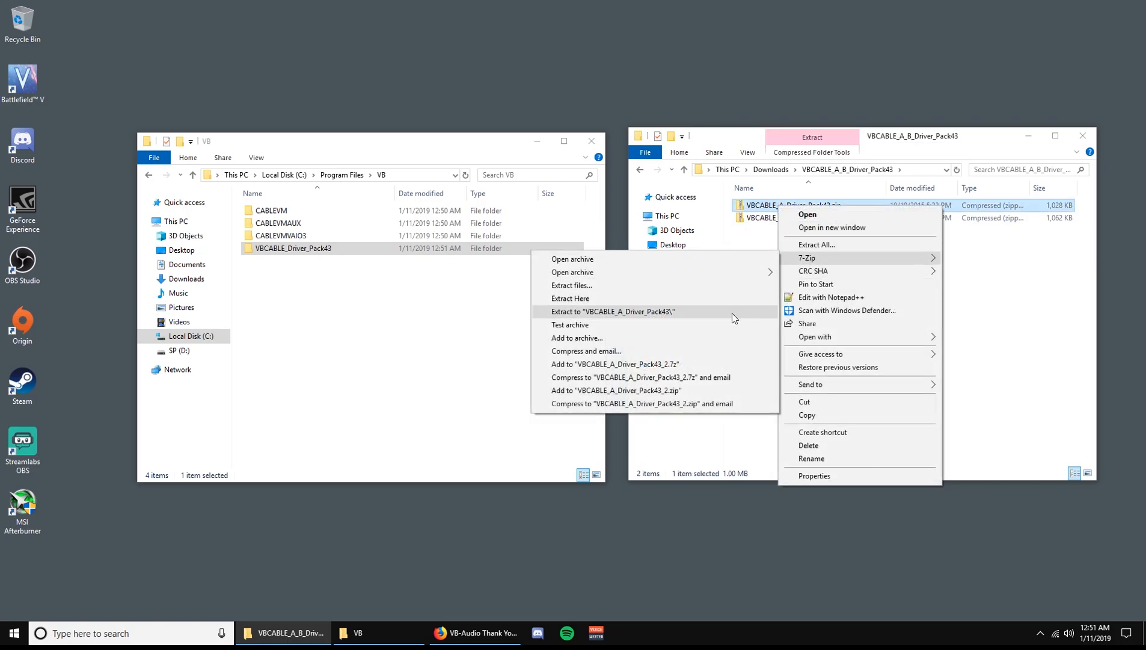
click(732, 314)
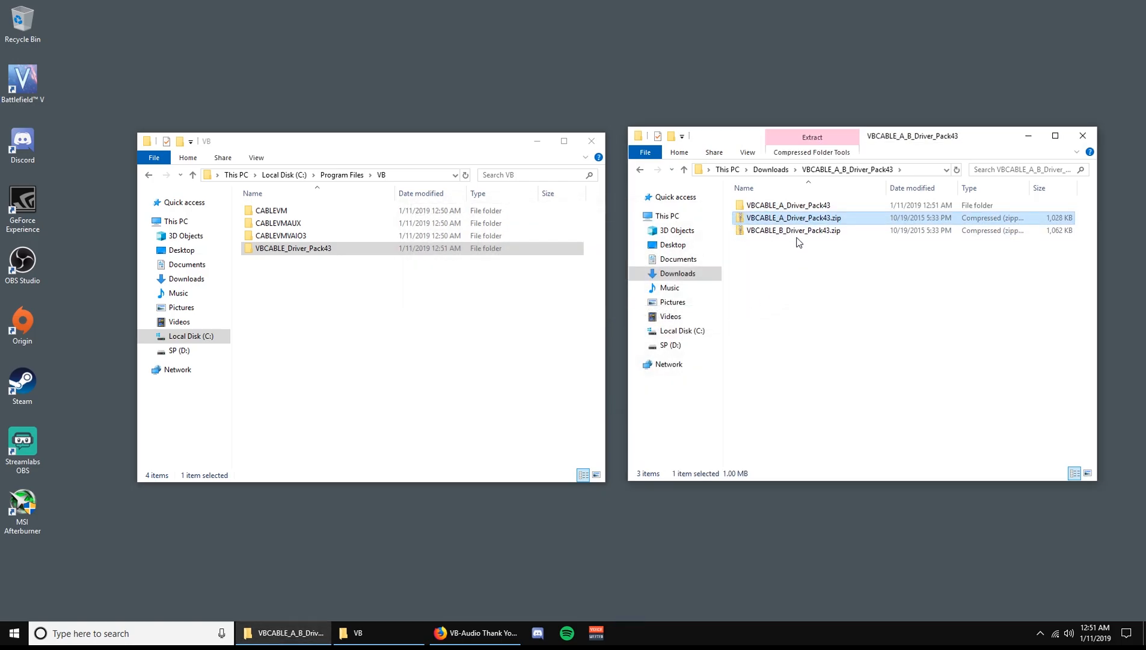
right_click(797, 231)
mouse_move(839, 284)
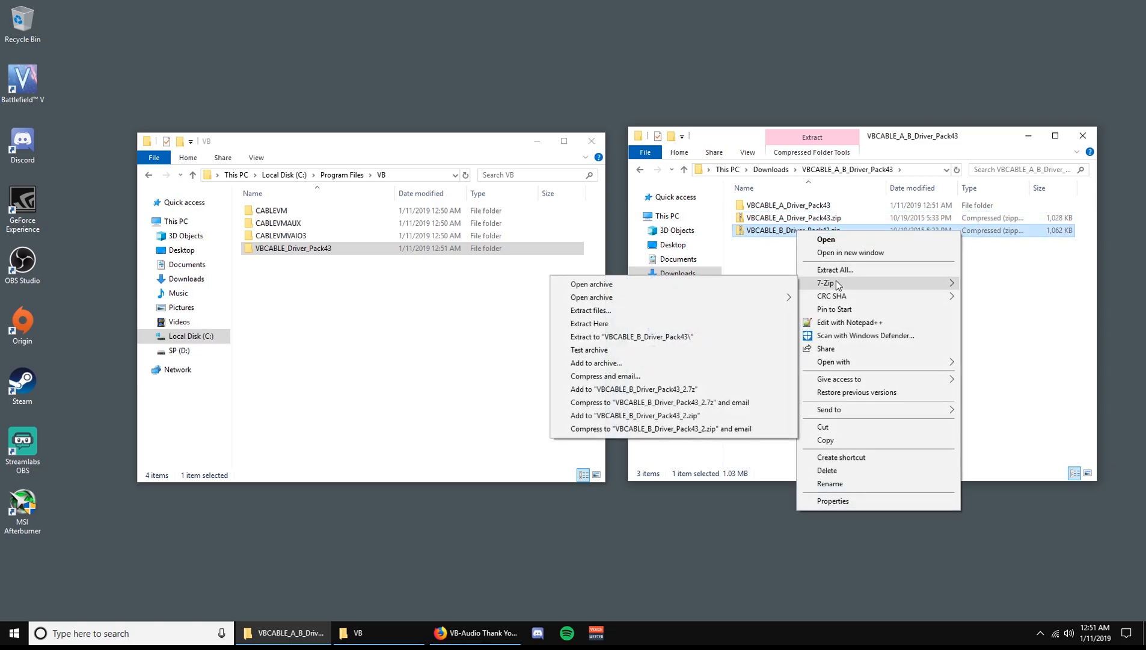
click(720, 336)
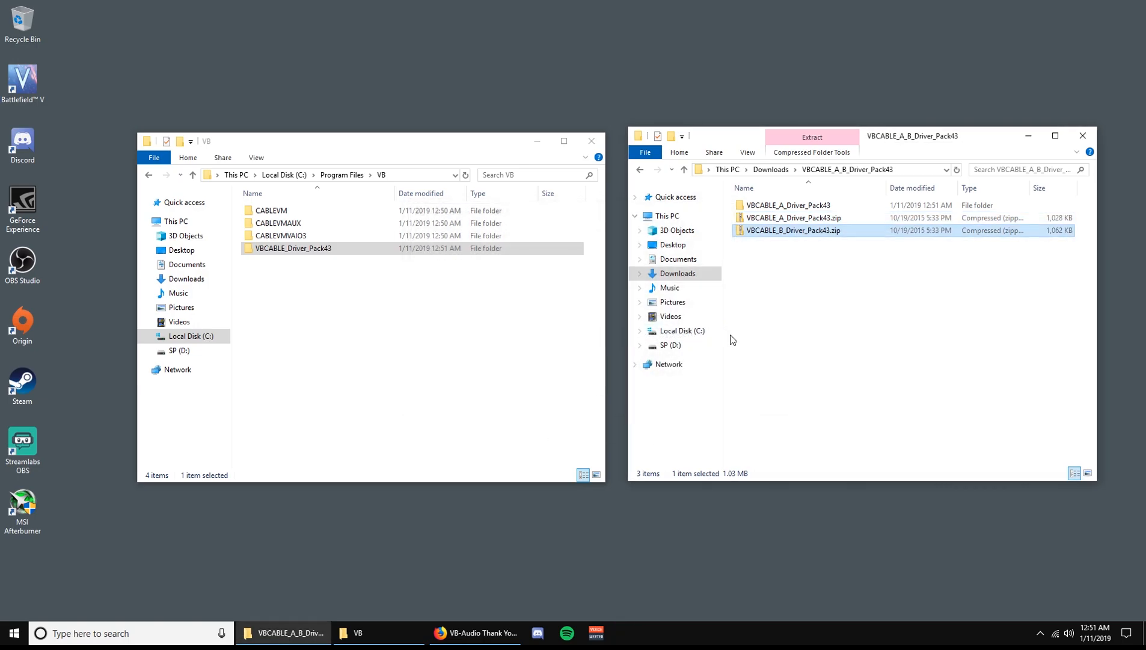
Step: Move the extracted VBCABLE_A_Driver_Pack43 and VBCABLE_B_Driver_Pack43 folders from Downloads into the VB folder
drag(1080, 217, 987, 201)
drag(770, 210, 388, 323)
click(536, 260)
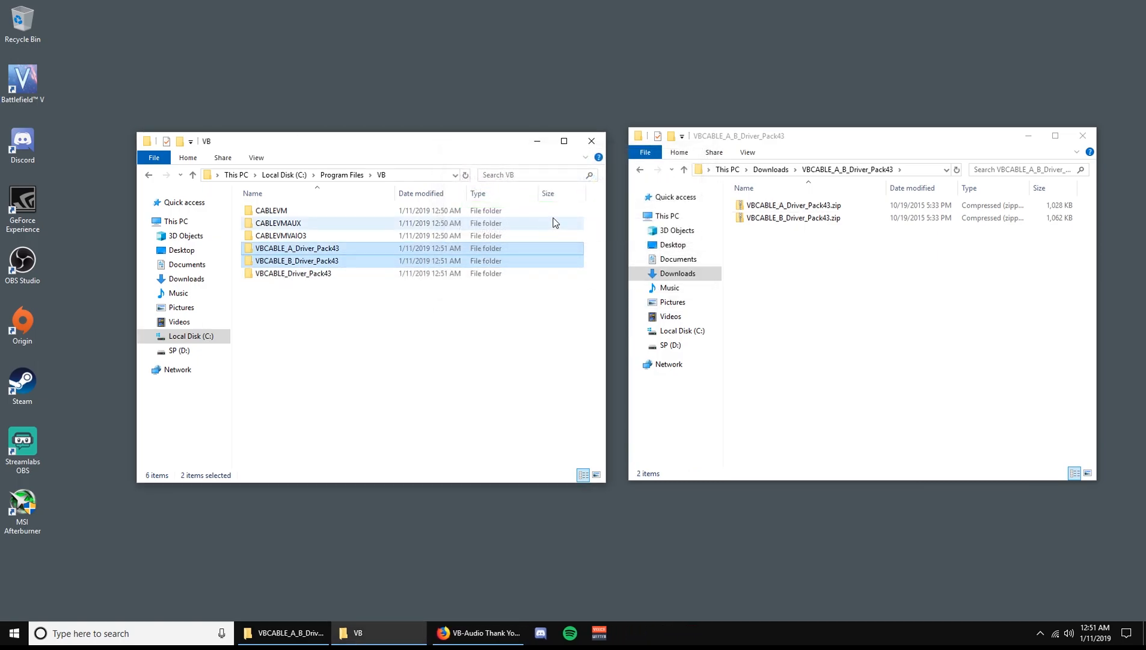
Step: Run VBCABLE_Setup_x64.exe from VBCABLE_Driver_Pack43 as administrator and install the VB-Audio Virtual Cable driver
click(294, 274)
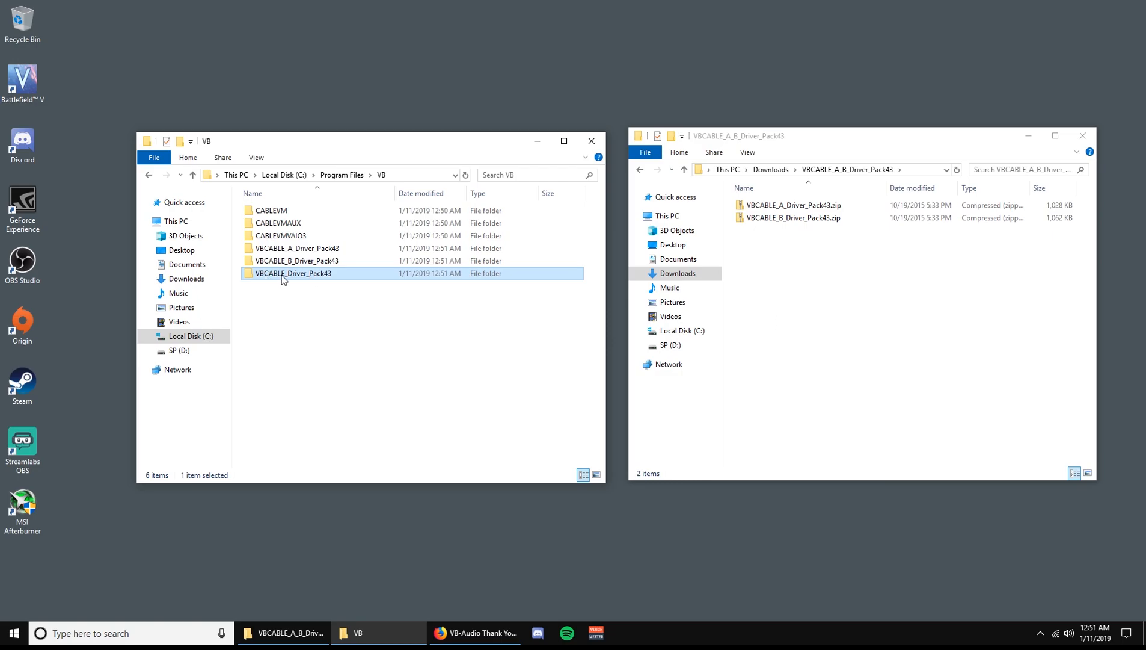
double_click(360, 274)
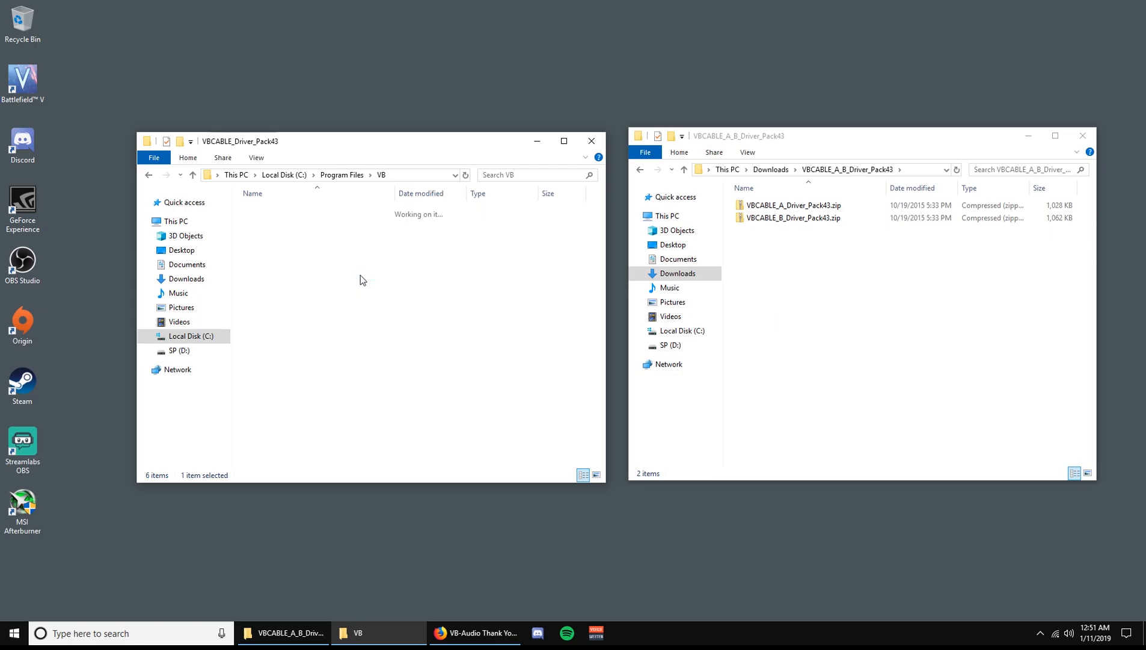
right_click(308, 449)
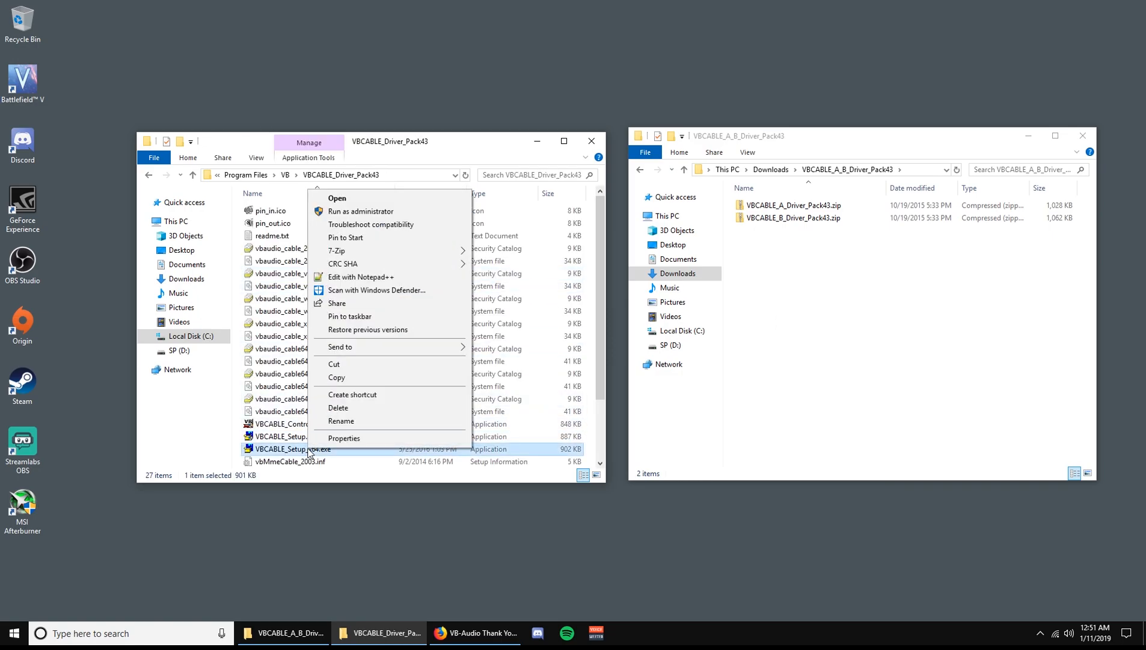
click(361, 212)
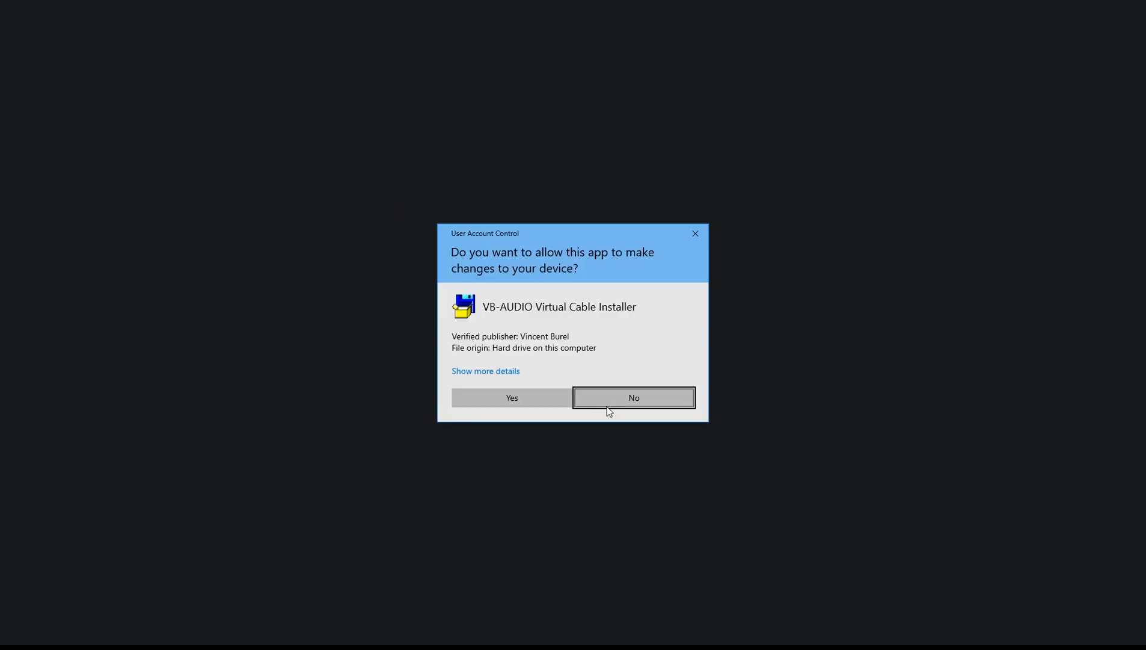
click(525, 397)
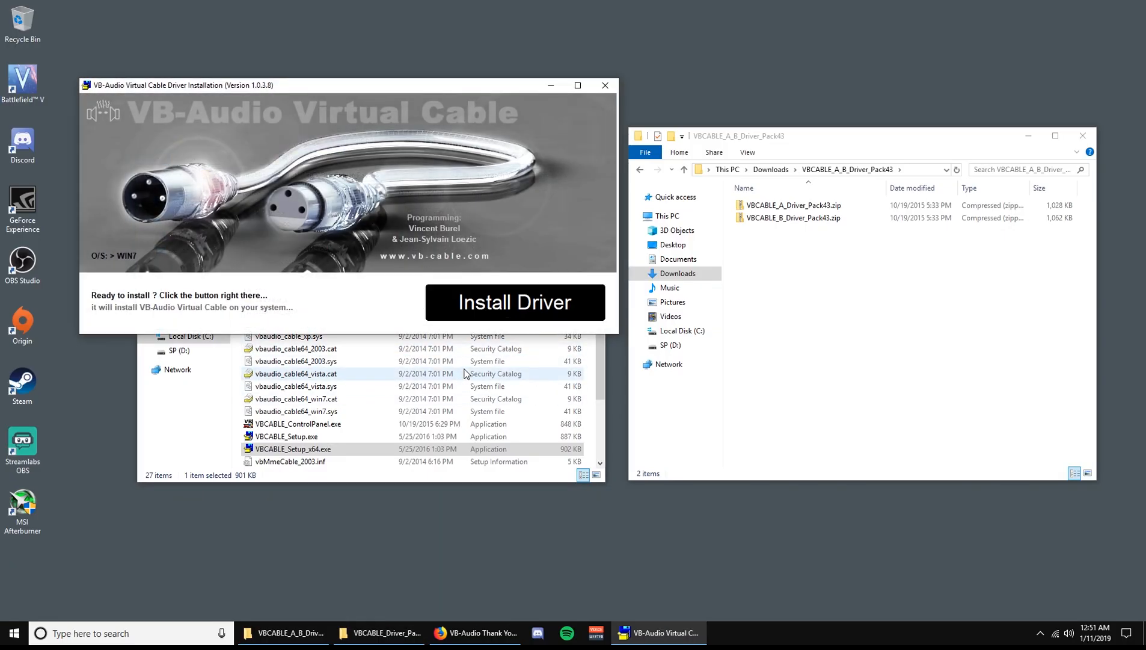
click(517, 302)
click(648, 359)
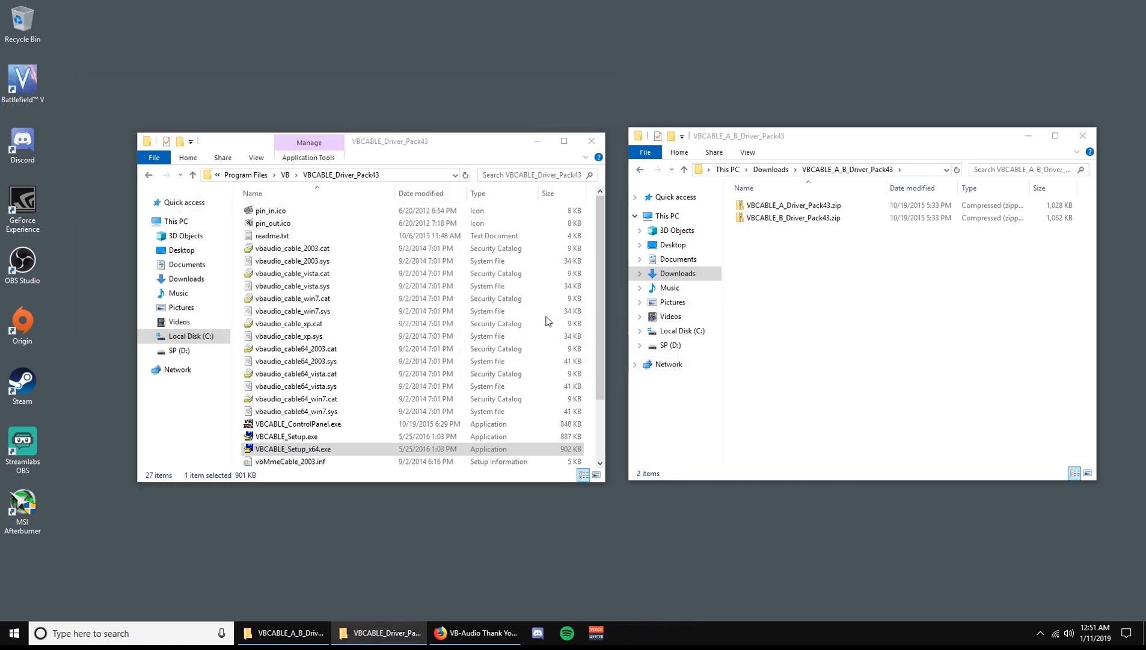
click(959, 26)
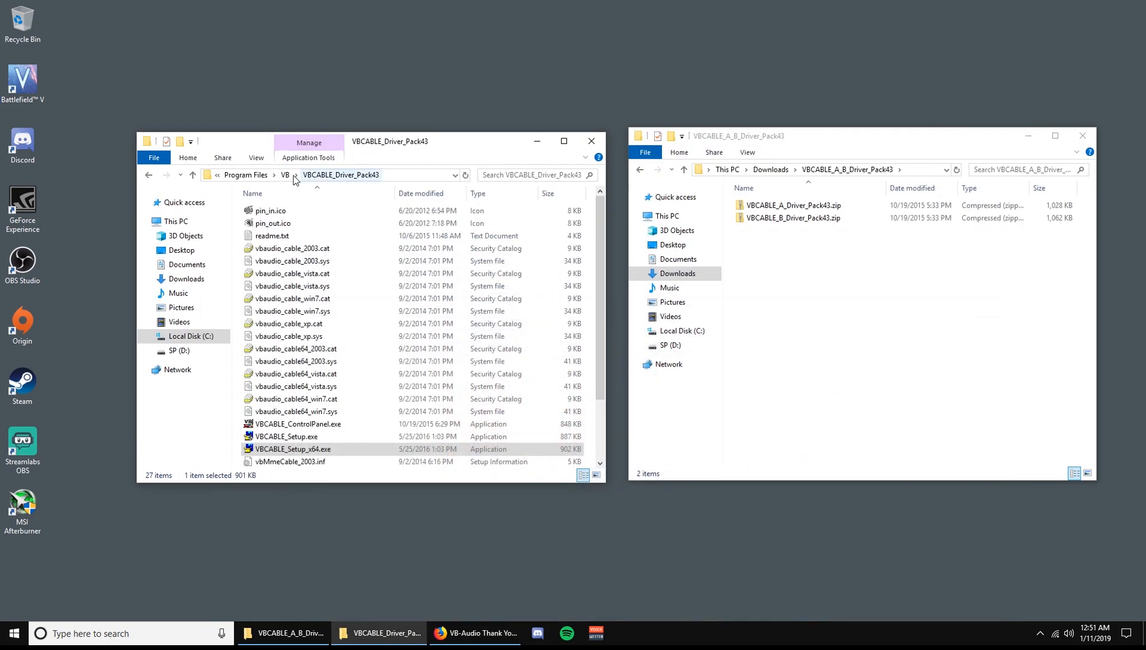
Step: Run VBCABLE_Setup_x64.exe from VBCABLE_A_Driver_Pack43 as administrator and install the VB-Audio Cable A driver
click(286, 175)
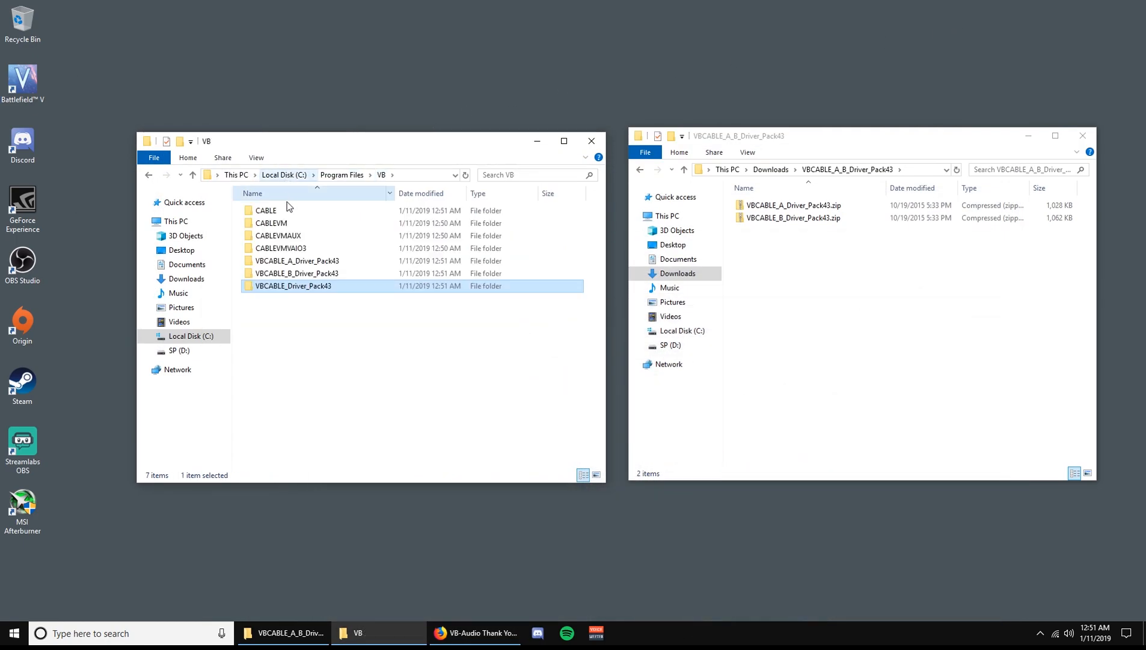
double_click(333, 263)
right_click(325, 450)
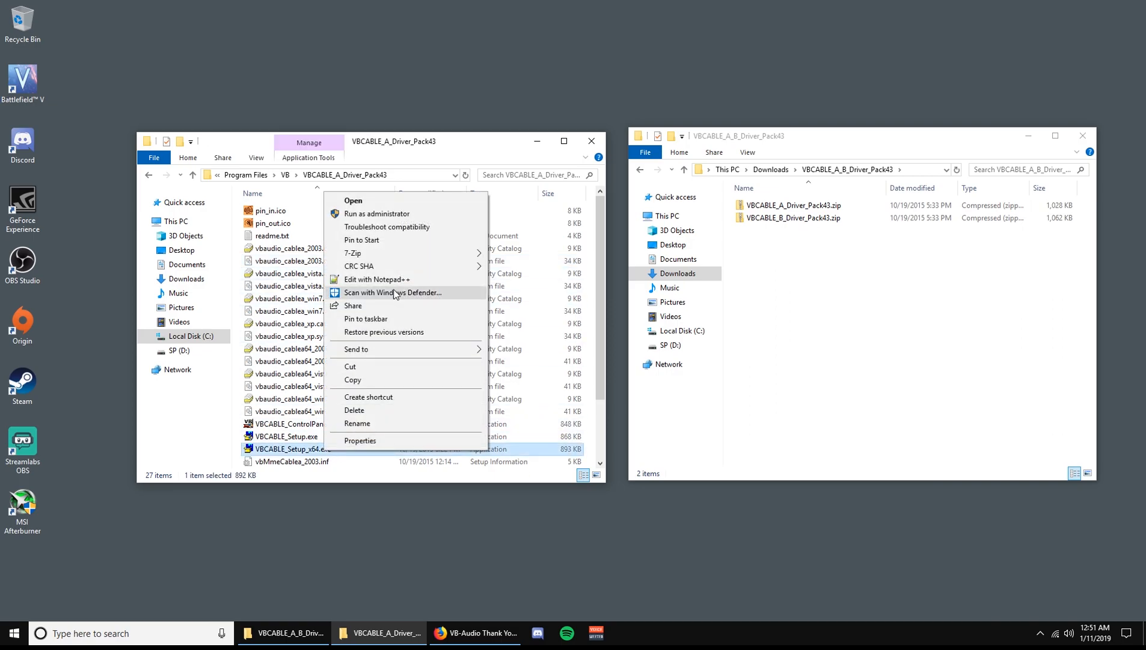
click(377, 213)
click(530, 401)
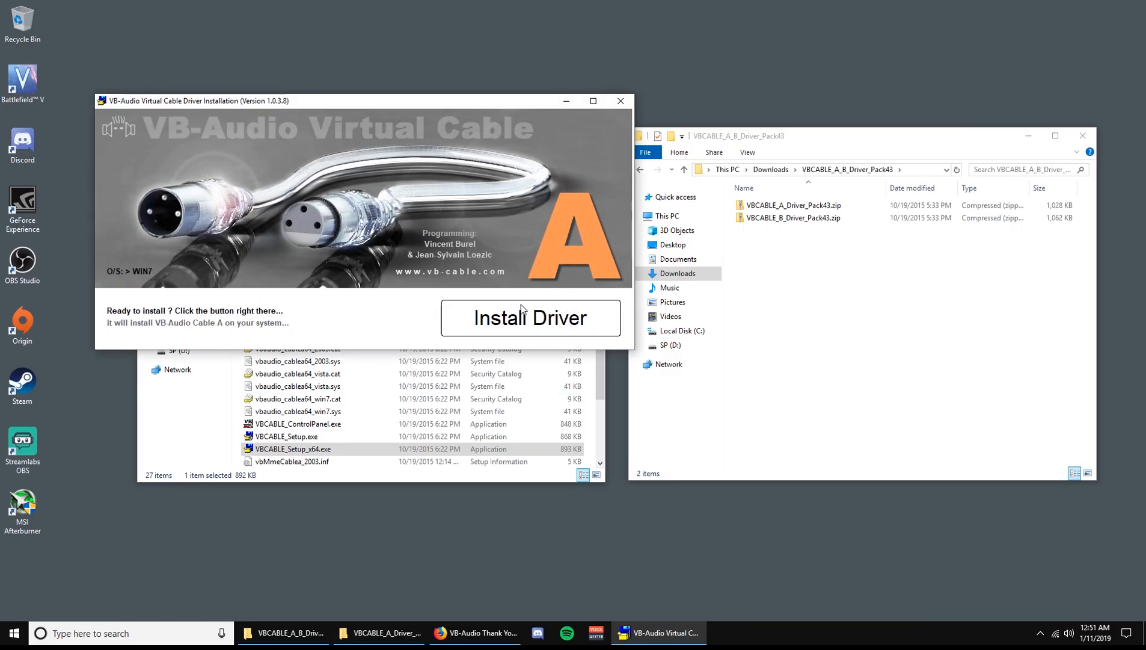
click(523, 319)
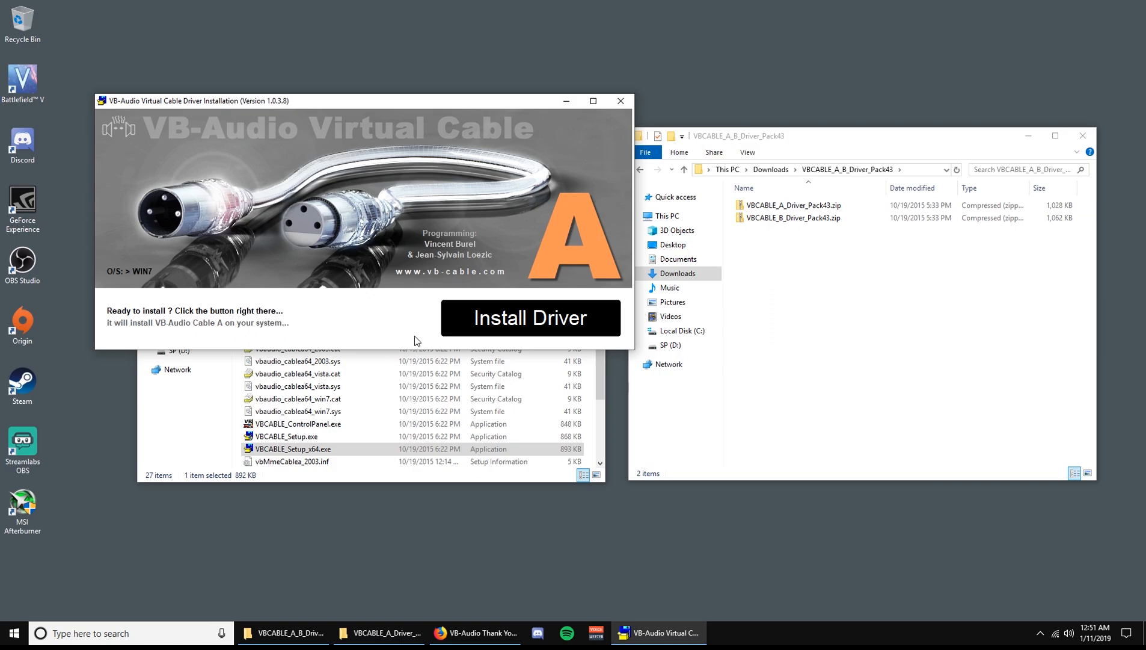
click(644, 359)
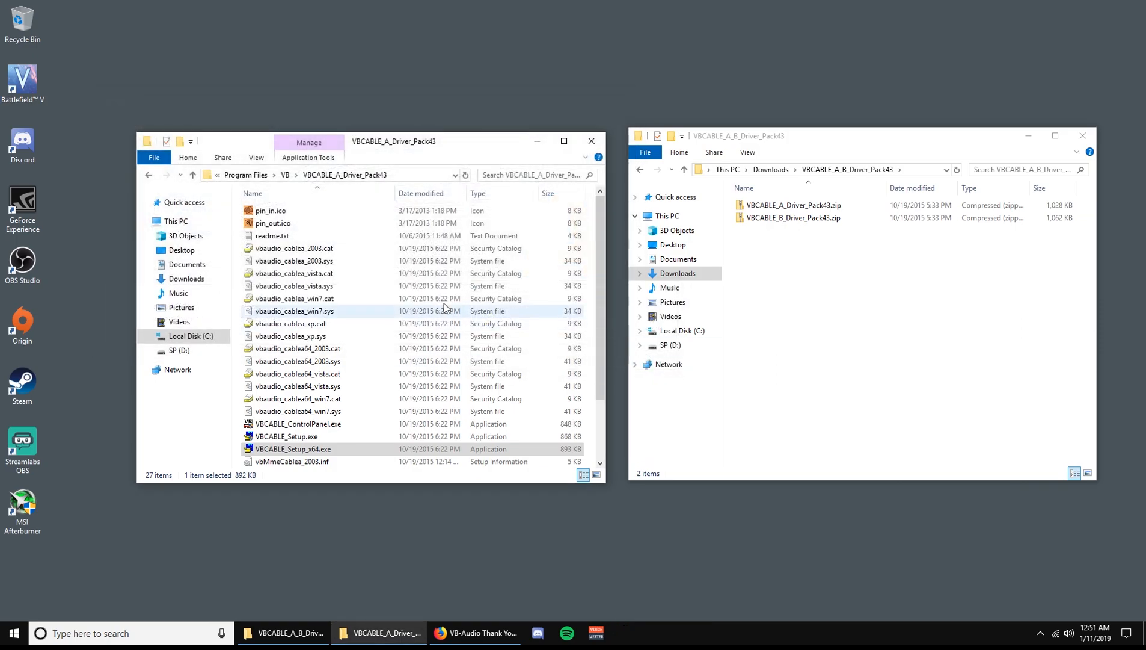
Step: Run VBCABLE_Setup_x64.exe from VBCABLE_B_Driver_Pack43 as administrator and install the VB-Audio Cable B driver
click(284, 176)
double_click(341, 285)
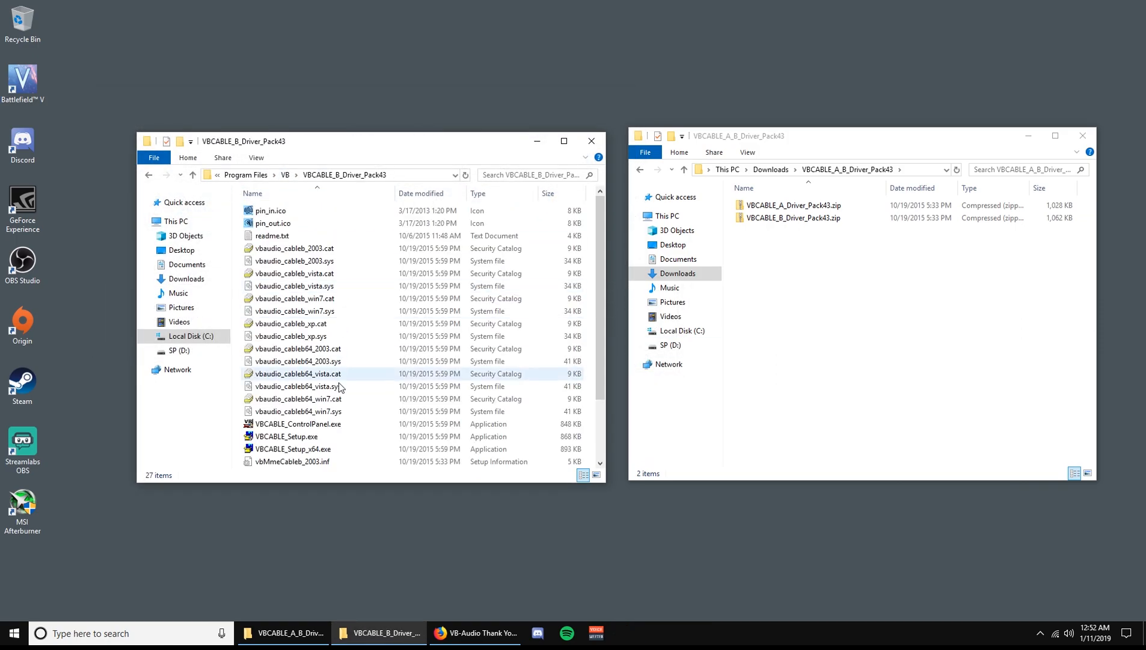
right_click(318, 449)
click(370, 214)
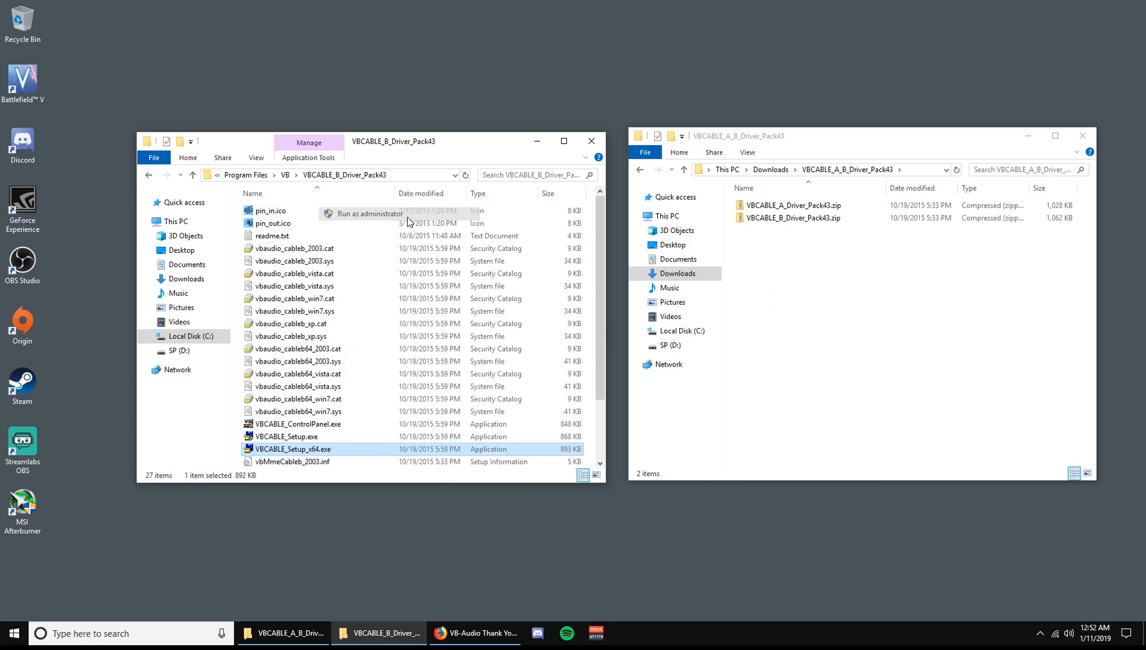
click(527, 396)
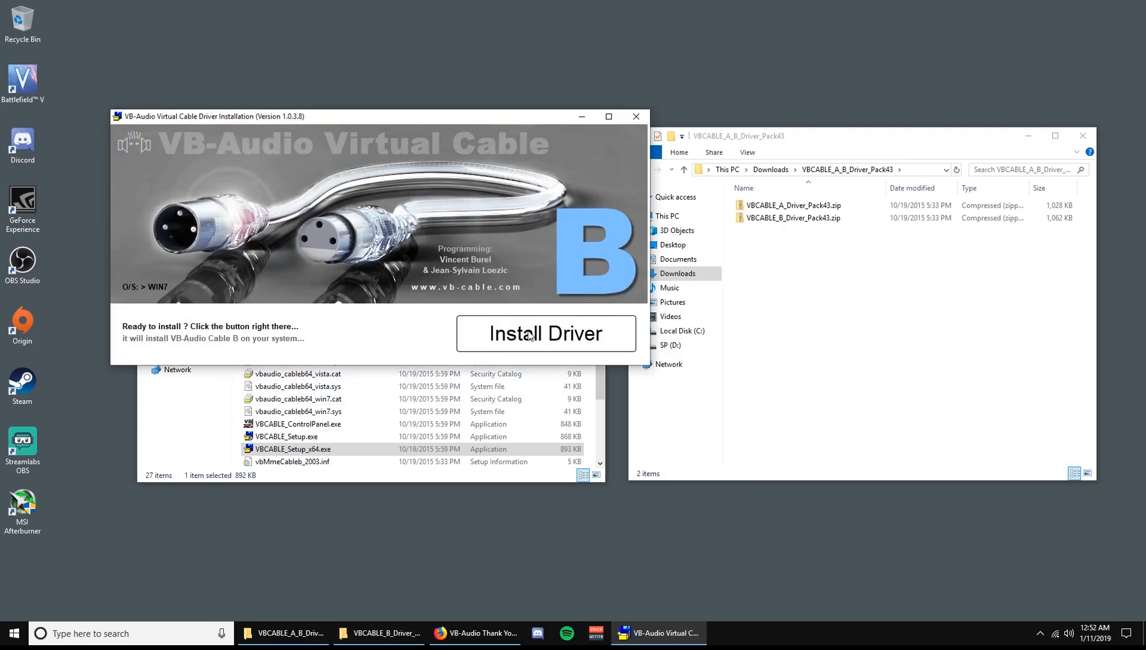
click(530, 335)
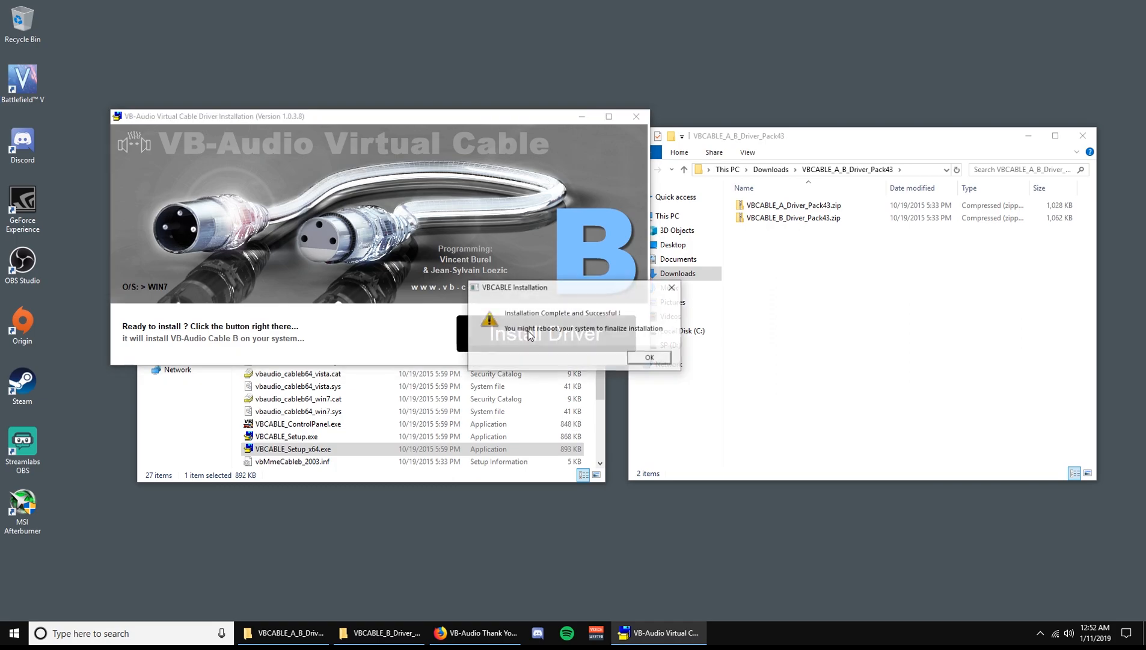
click(642, 357)
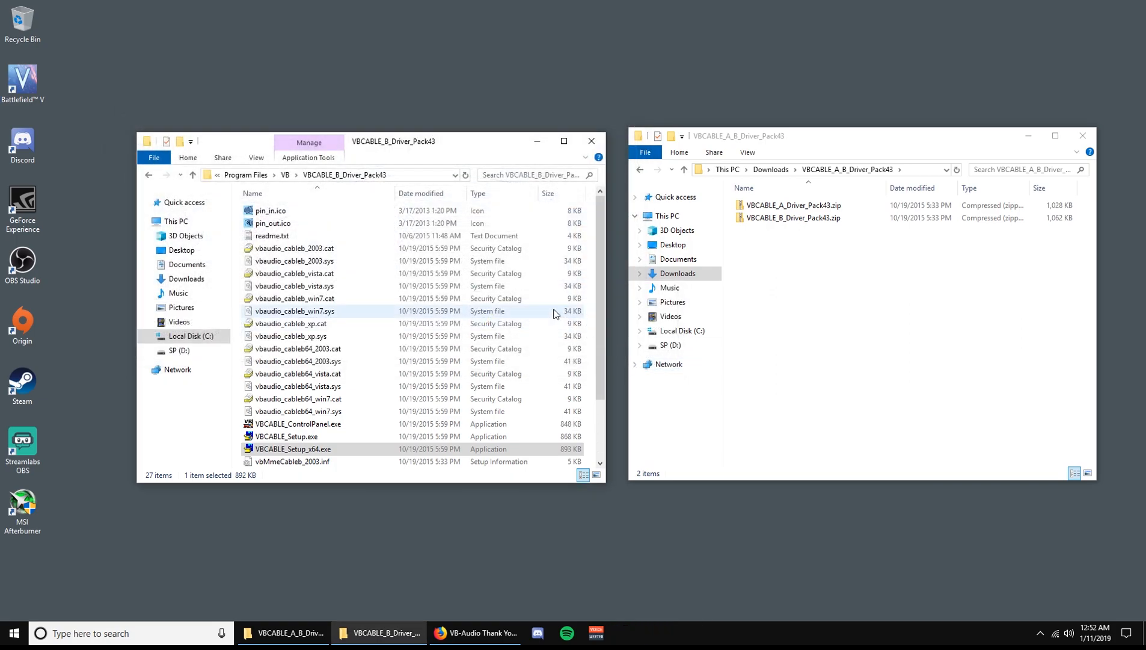
Step: Restart the computer to finalize the driver installations
click(15, 633)
click(13, 605)
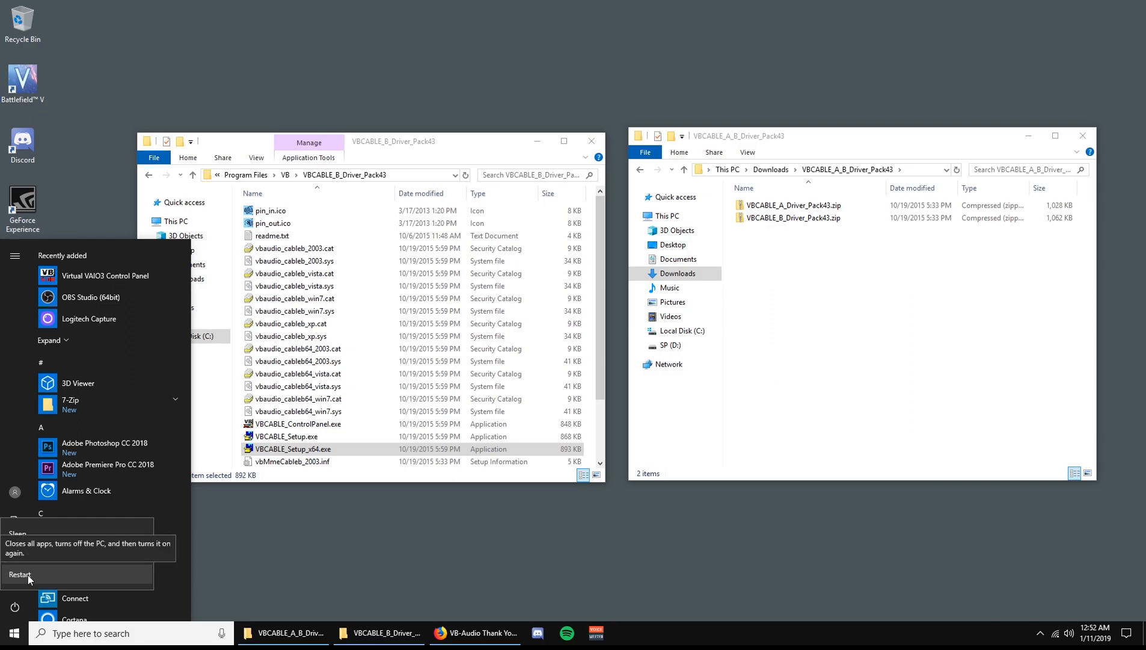
click(27, 574)
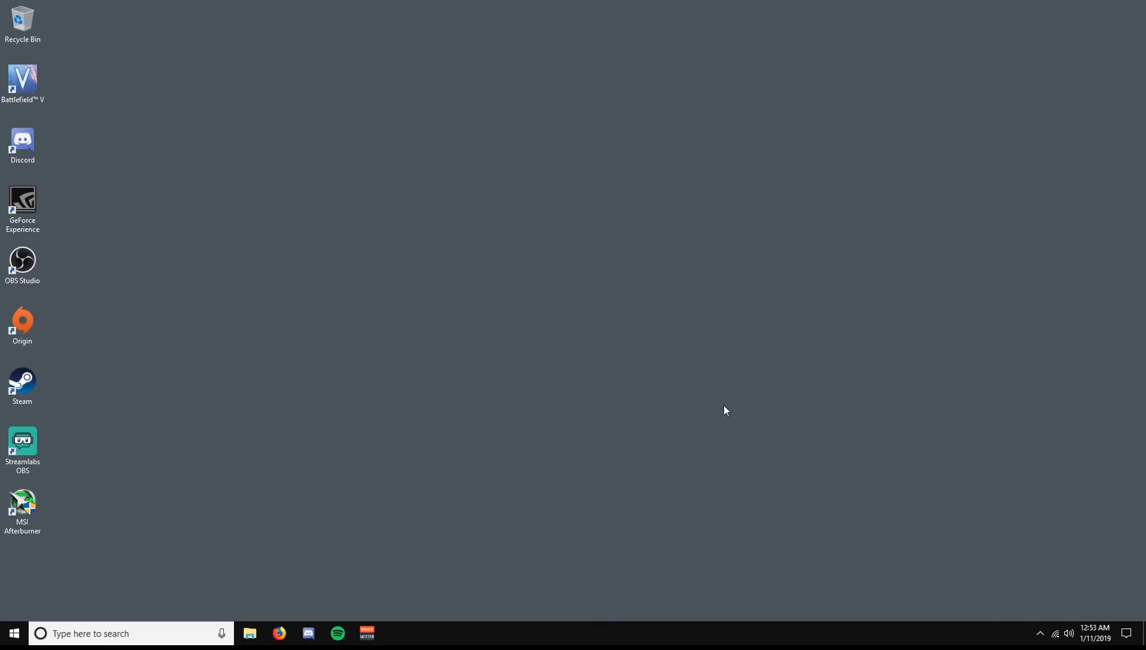
Step: Open the Windows Sound settings and make VoiceMeeter Input (VB-Audio VoiceMeeter VAIO) the default playback device
right_click(1069, 633)
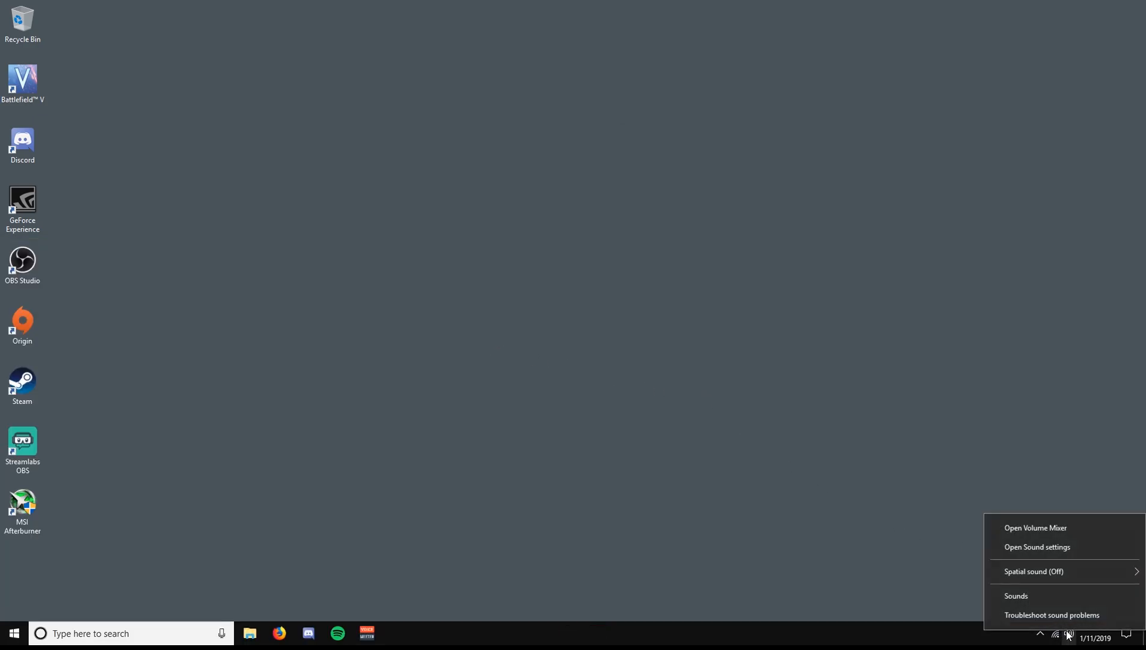
click(1063, 598)
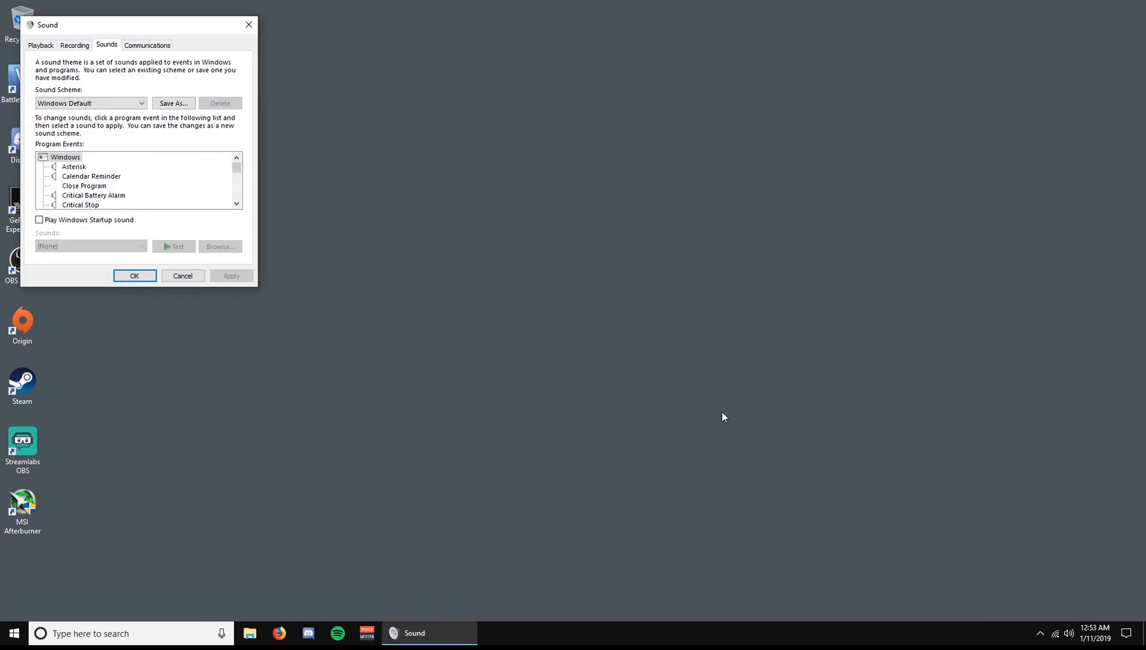
drag(125, 29, 520, 169)
click(437, 188)
scroll(514, 308, down, 1)
scroll(514, 308, down, 3)
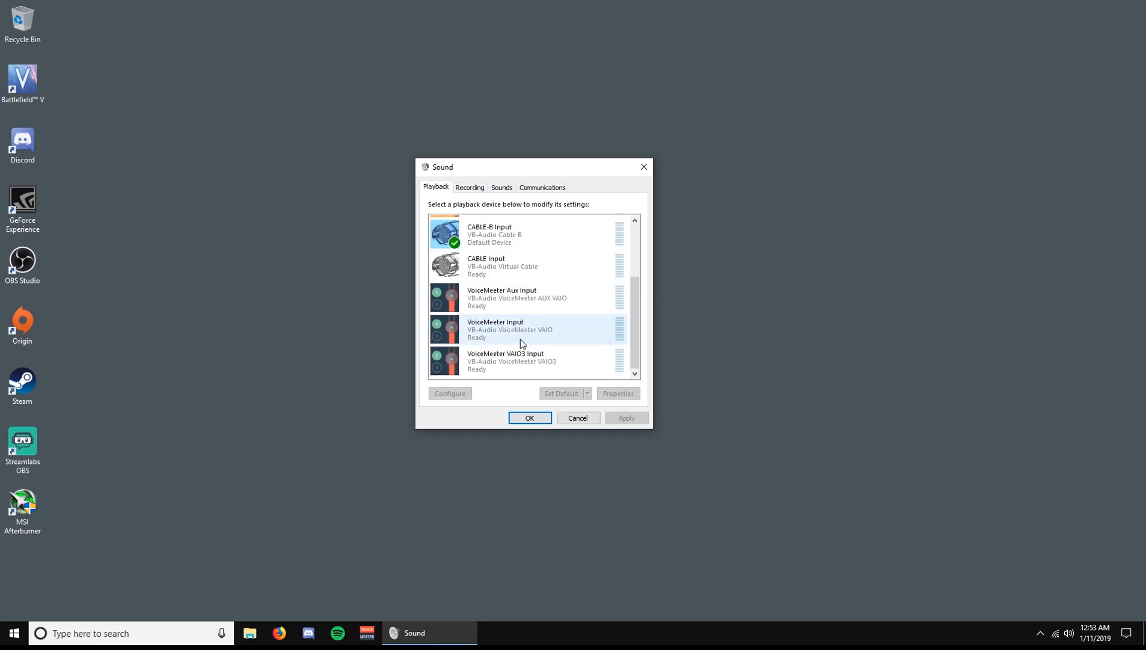
click(522, 337)
click(560, 394)
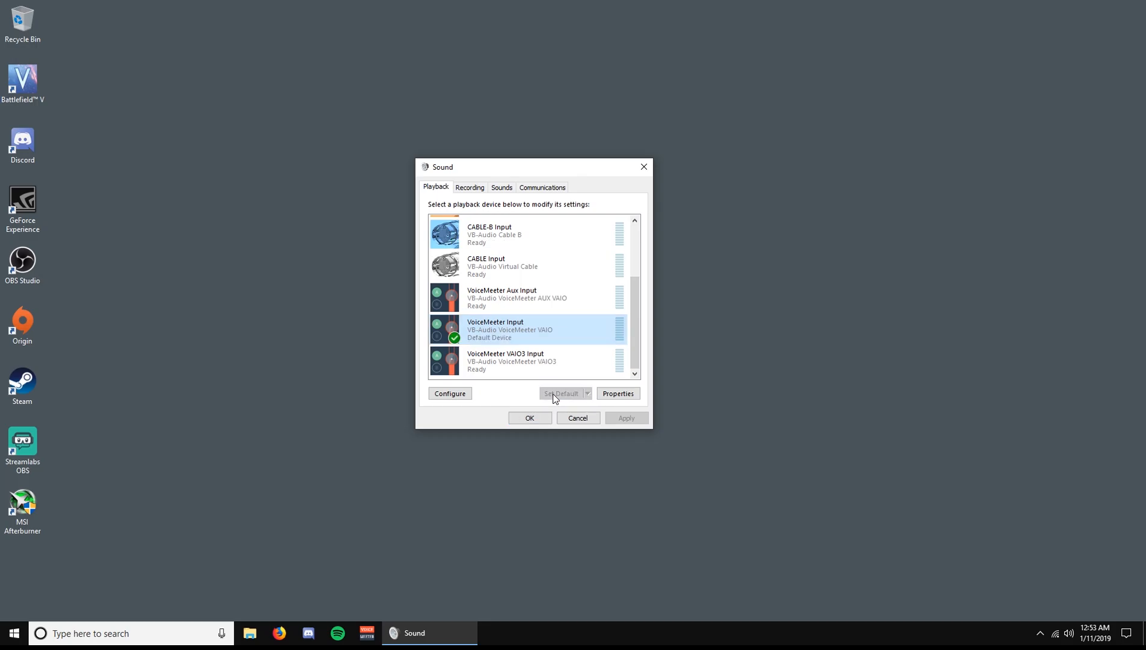
Step: Make the USB Audio Device Microphone the default recording device
click(468, 189)
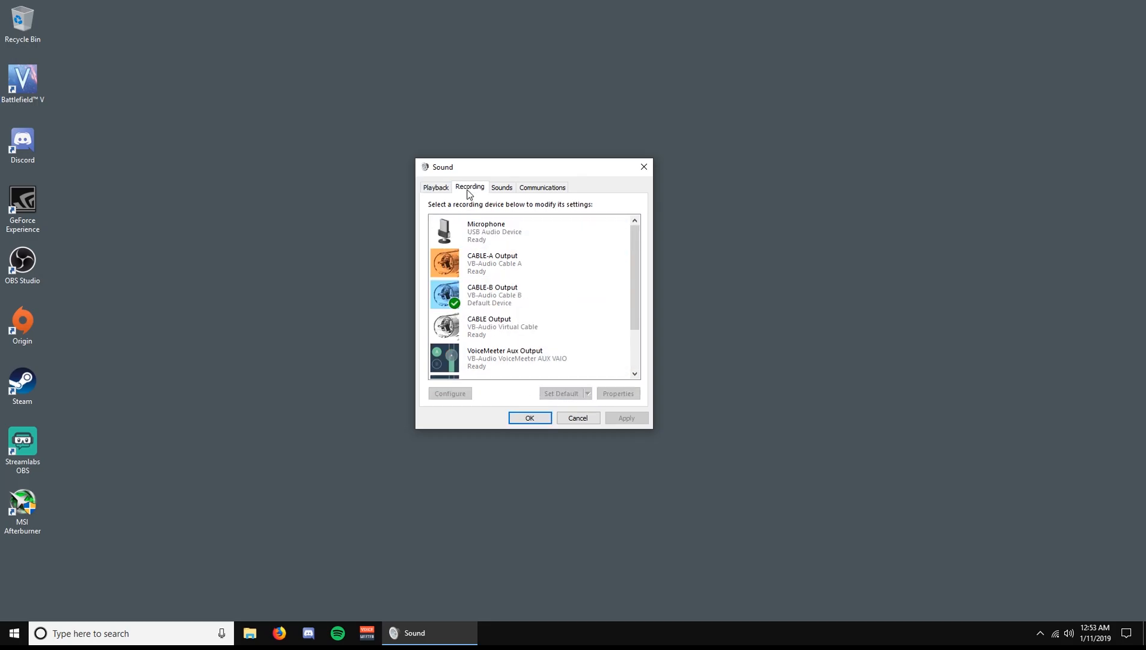
click(512, 230)
click(568, 395)
Step: Check the default sample rate and bit depth of the Headphones and Speakers playback devices
scroll(572, 302, up, 1)
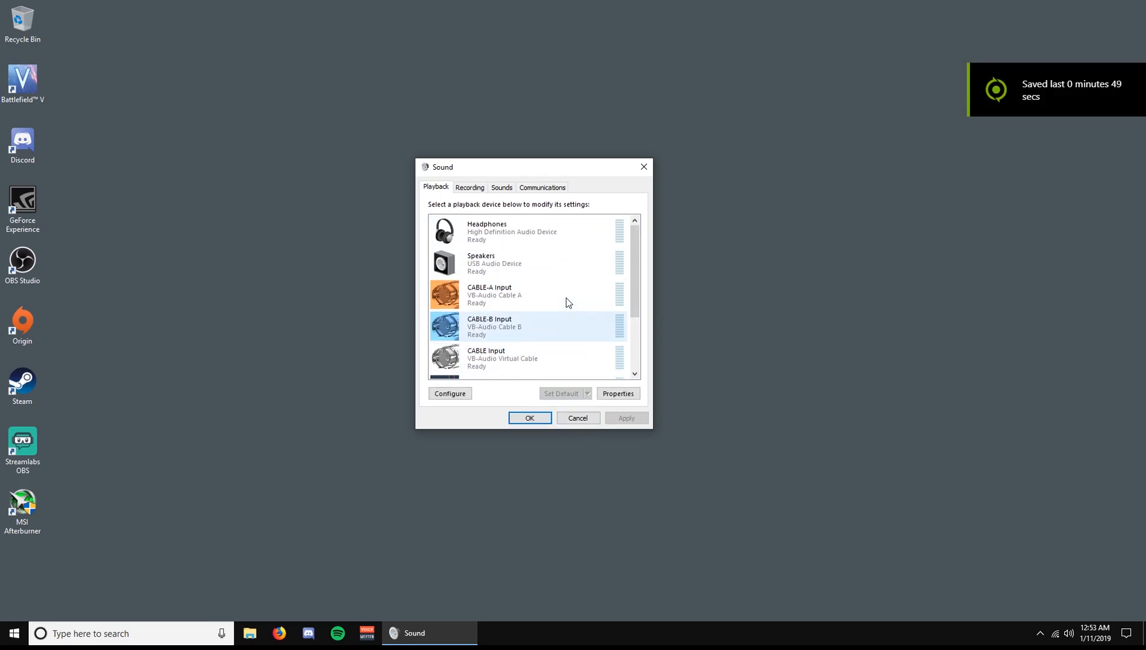
right_click(513, 232)
click(553, 327)
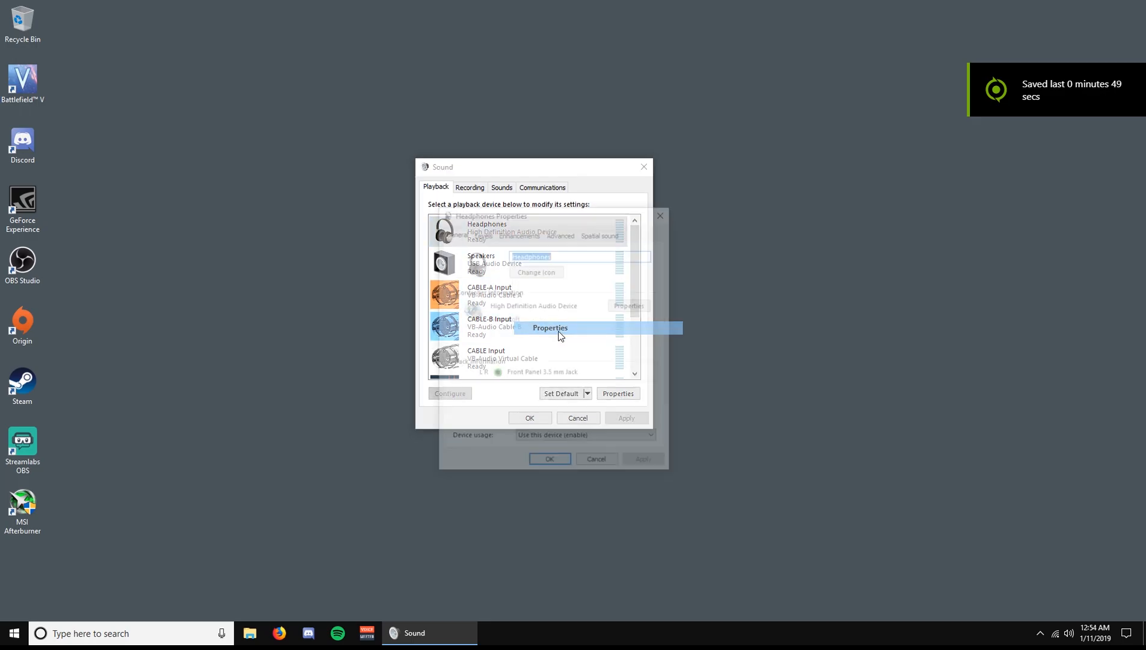
click(561, 233)
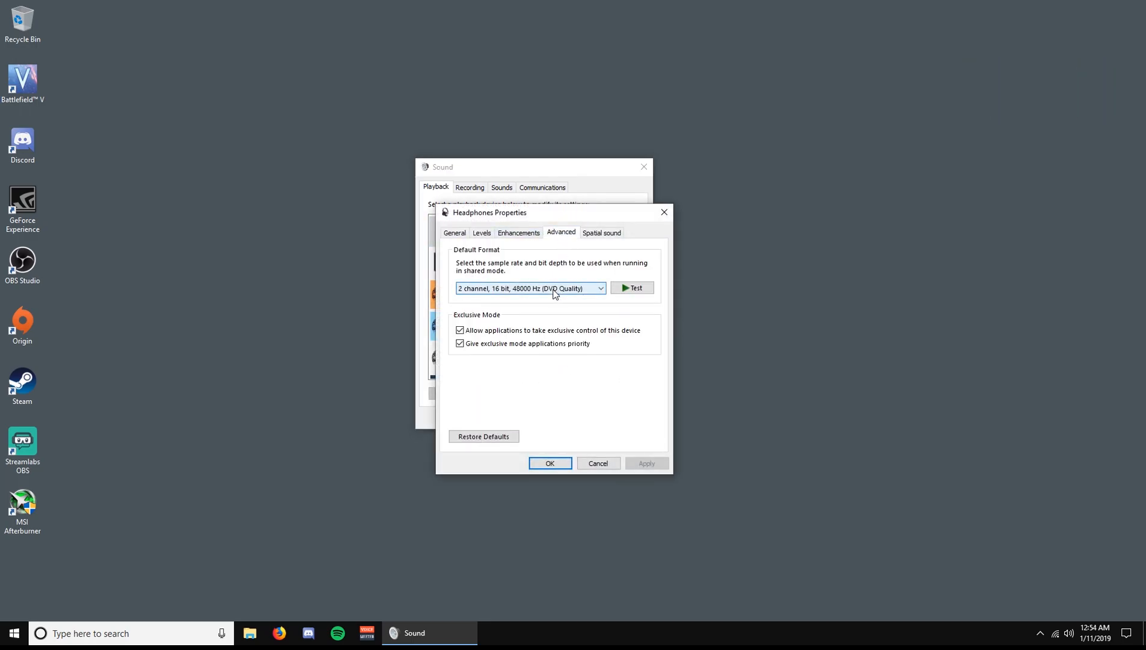
click(550, 462)
right_click(492, 263)
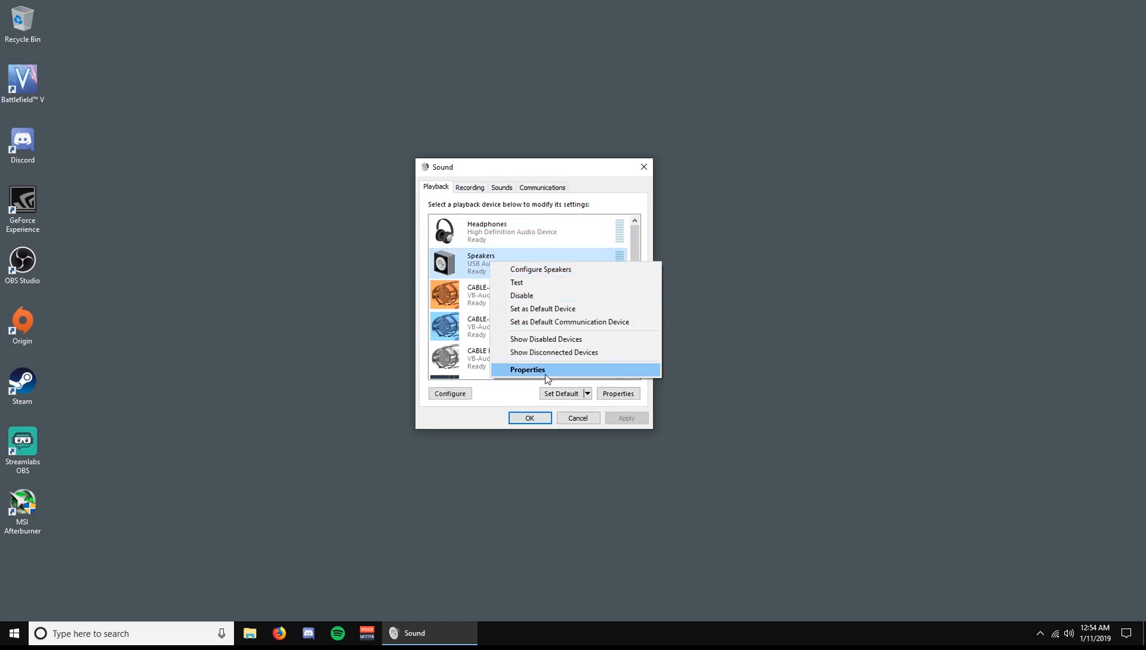
click(565, 370)
click(552, 234)
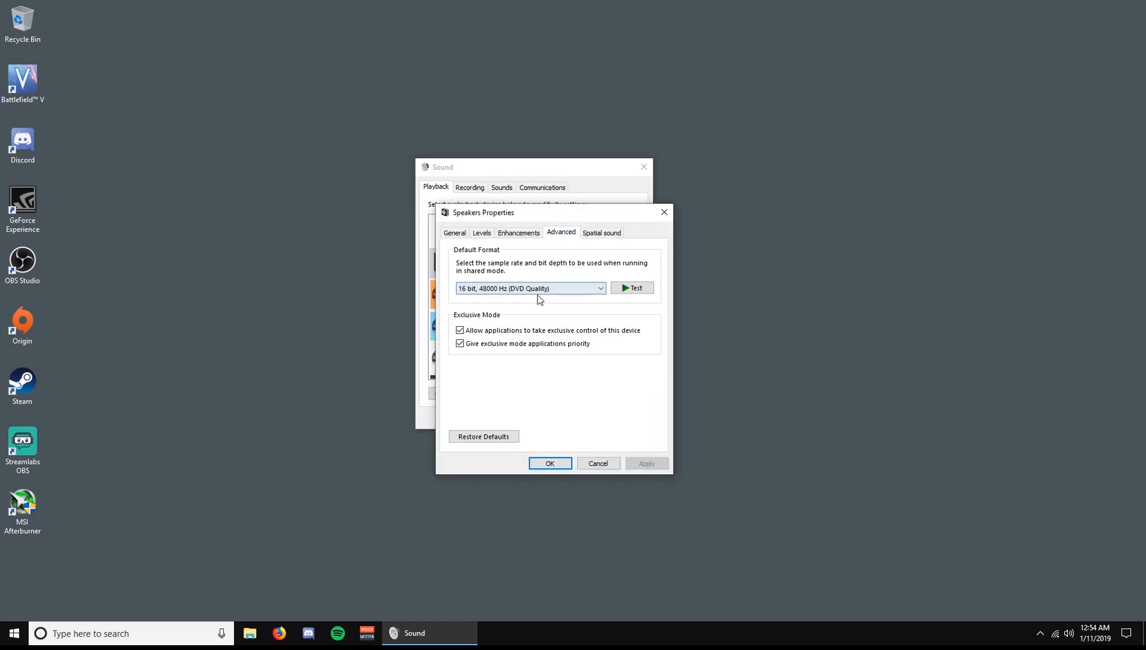
click(548, 462)
Step: Change the default format of the CABLE-A Input playback device and apply it
right_click(495, 298)
click(533, 405)
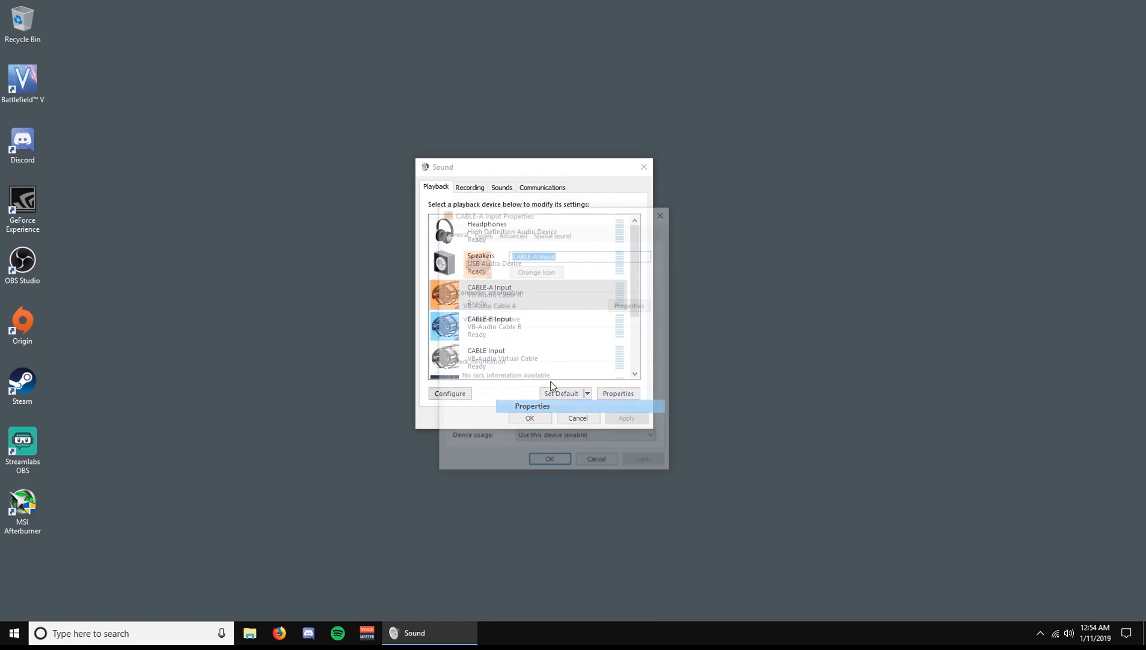
click(513, 233)
click(525, 289)
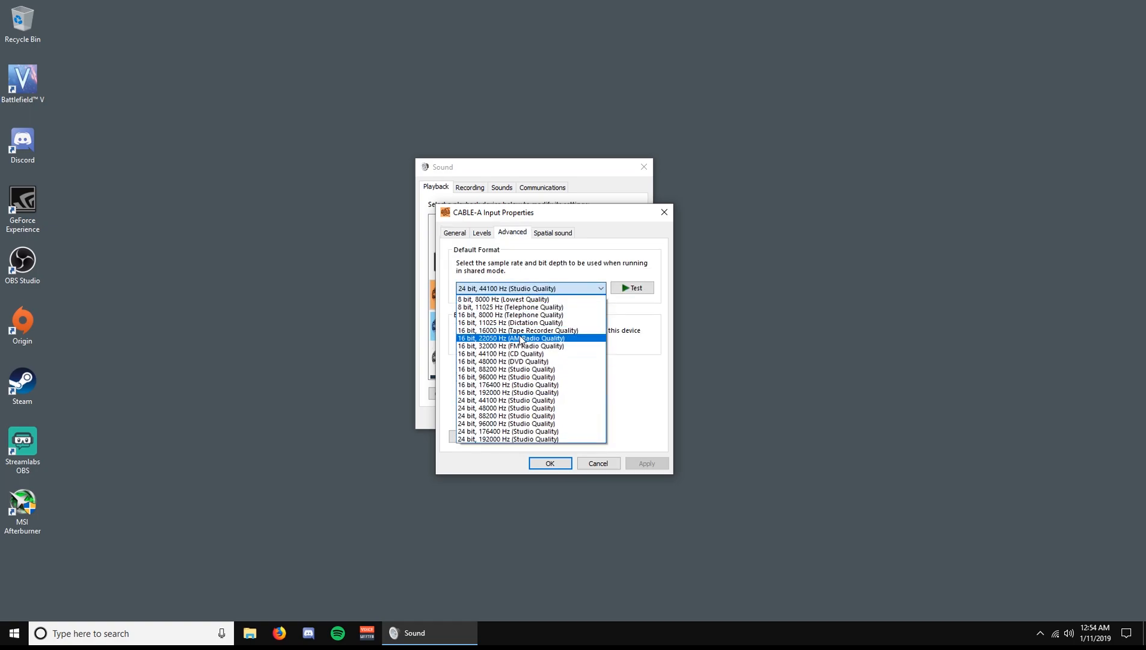
click(511, 326)
click(649, 462)
click(550, 462)
Step: Change the default format of the CABLE-B Input playback device
double_click(511, 326)
click(513, 232)
click(529, 288)
click(511, 326)
click(550, 462)
Step: Change the default format of the CABLE Input playback device
double_click(530, 352)
click(513, 233)
click(529, 288)
click(511, 325)
click(550, 462)
Step: Change the default format of the VoiceMeeter Aux Input playback device
scroll(545, 337, down, 1)
right_click(563, 299)
click(575, 407)
click(513, 233)
click(529, 288)
click(504, 361)
click(550, 462)
Step: Change the default format of the VoiceMeeter Input playback device
double_click(502, 334)
click(513, 233)
click(527, 288)
click(504, 359)
click(550, 463)
Step: Change the default format of the VoiceMeeter VAIO3 Input playback device
right_click(504, 366)
click(515, 474)
click(513, 233)
click(527, 289)
click(505, 359)
click(550, 462)
Step: Check the advanced properties of the Microphone recording device
click(470, 187)
double_click(483, 234)
click(536, 232)
click(566, 232)
click(550, 463)
Step: Change the default format of the CABLE-A Output recording device and apply it
right_click(504, 260)
click(543, 333)
click(507, 232)
click(538, 232)
click(532, 293)
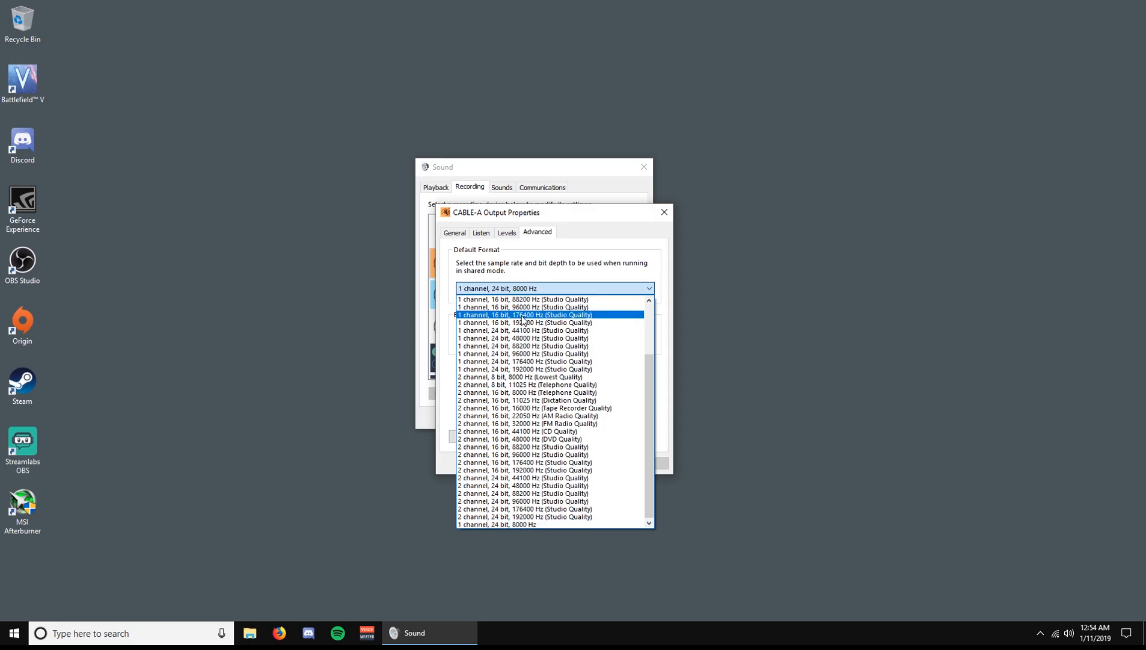
scroll(538, 315, up, 3)
click(539, 314)
click(646, 463)
click(550, 462)
Step: Set the default format of the CABLE-B Output recording device to 2 channel, 16 bit, 48000 Hz (DVD Quality)
click(489, 293)
double_click(489, 293)
click(537, 232)
click(541, 289)
scroll(539, 369, up, 3)
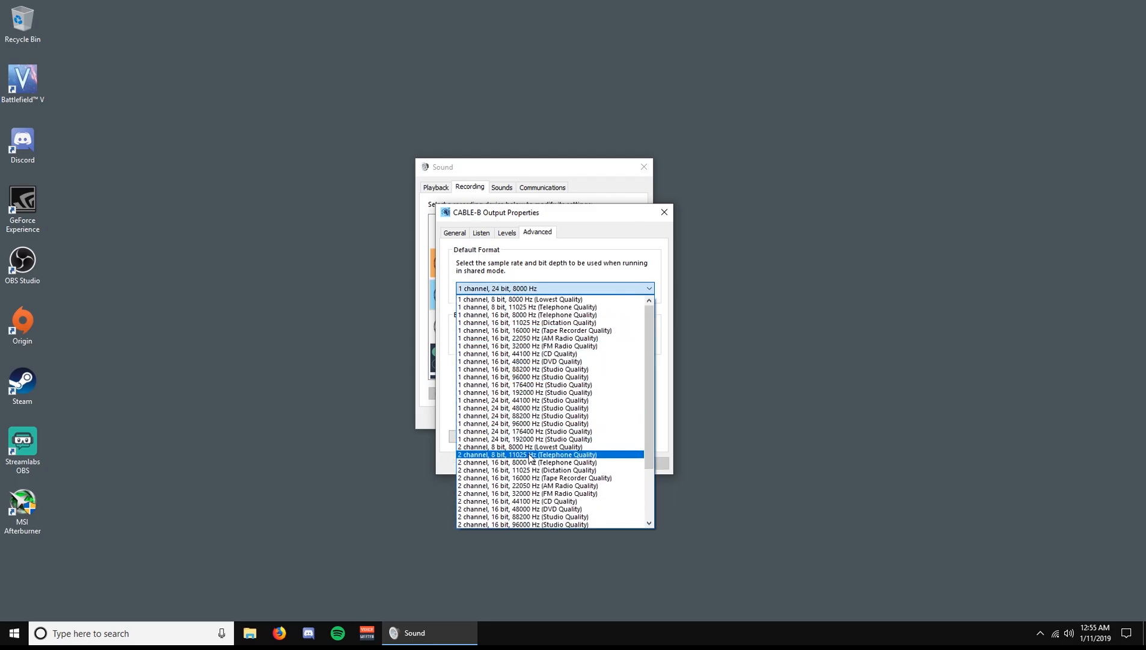
click(539, 508)
click(566, 462)
Step: Change the default format of the CABLE Output recording device and apply it
right_click(486, 322)
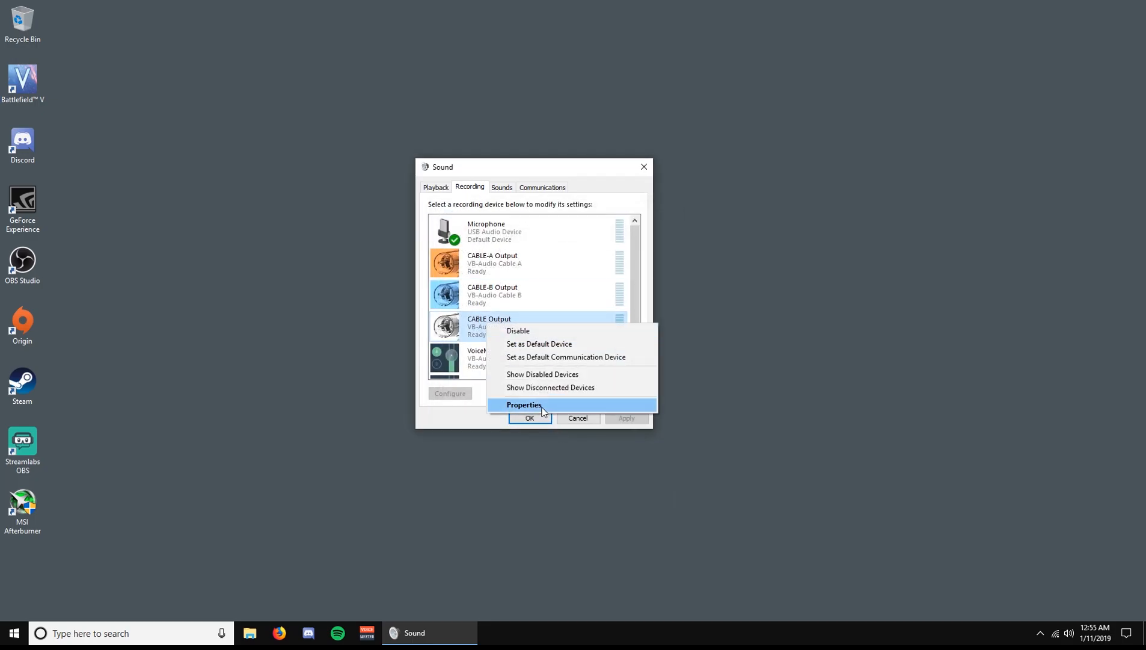
click(511, 402)
click(537, 232)
click(553, 288)
click(532, 439)
click(561, 460)
Step: Set the default format of the VoiceMeeter Aux Output recording device to 2 channel, 16 bit, 48000 Hz (DVD Quality)
scroll(512, 319, down, 1)
double_click(510, 315)
click(537, 232)
click(518, 288)
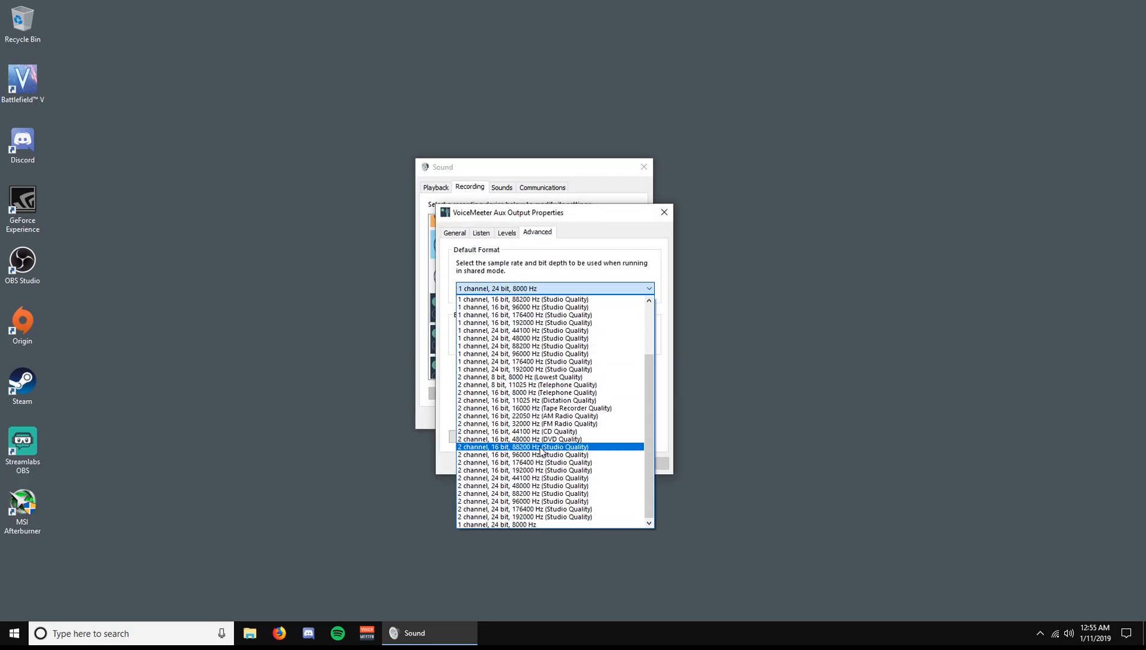
click(520, 439)
click(551, 464)
Step: Check the advanced properties of the VoiceMeeter Output recording device
right_click(550, 325)
click(578, 415)
click(537, 232)
click(548, 462)
Step: Change the default format of the VoiceMeeter VAIO3 Output recording device and close the Sound settings
right_click(508, 356)
click(590, 443)
click(537, 232)
click(532, 290)
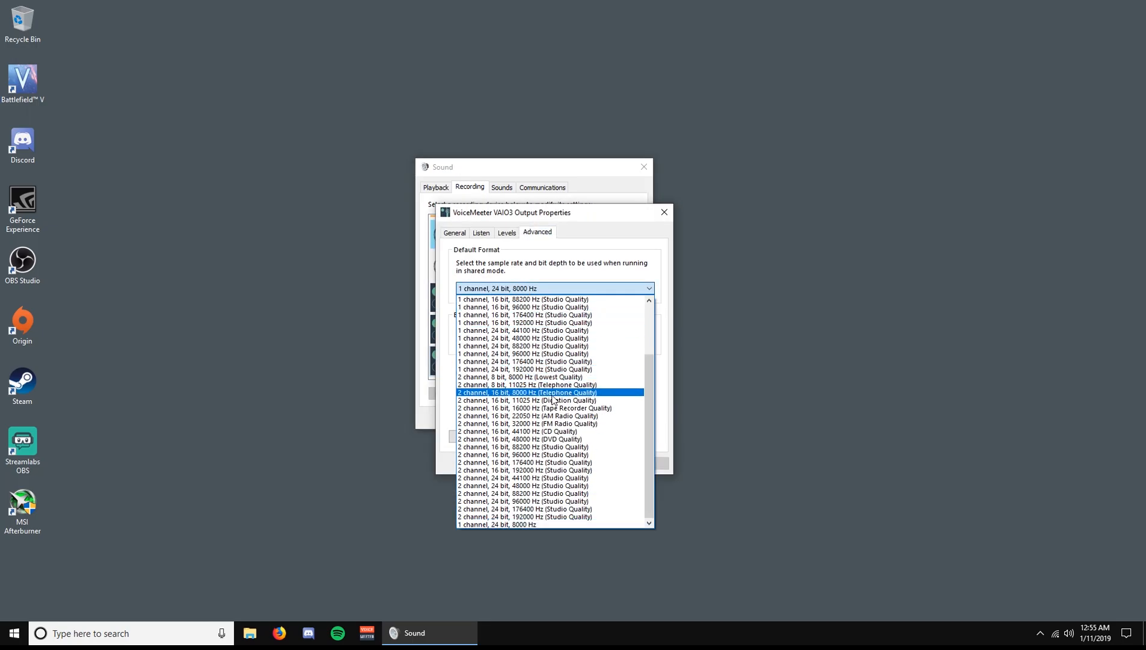
click(529, 446)
click(549, 463)
click(531, 418)
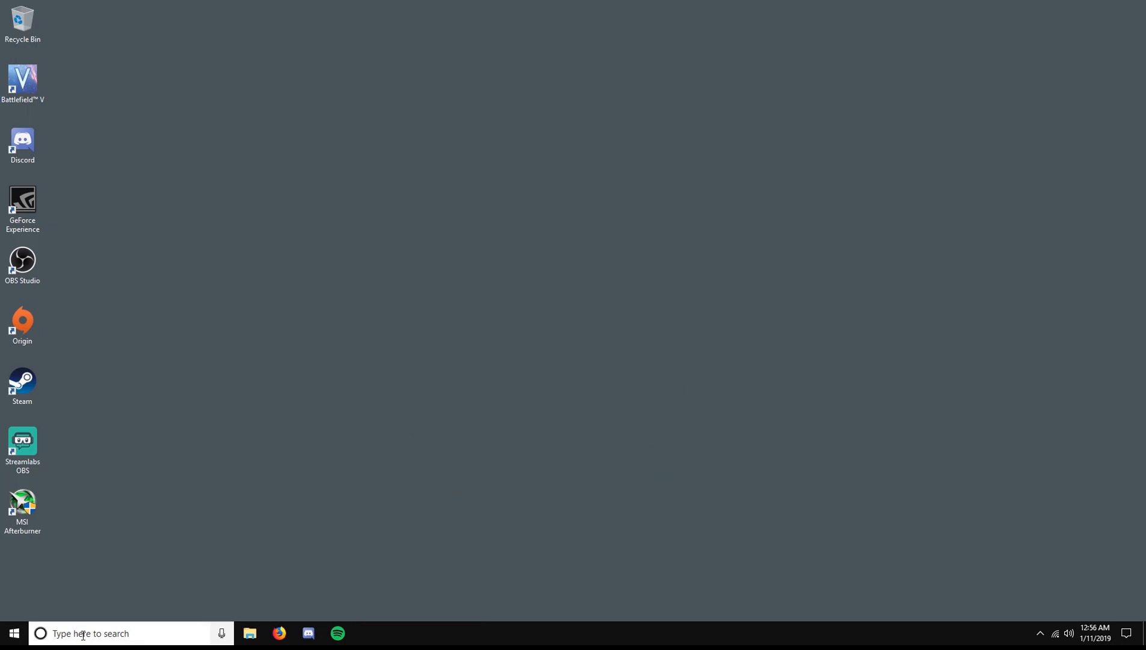
Step: Search Windows for "pot" and launch Voicemeeter Potato
click(86, 633)
text(pot)
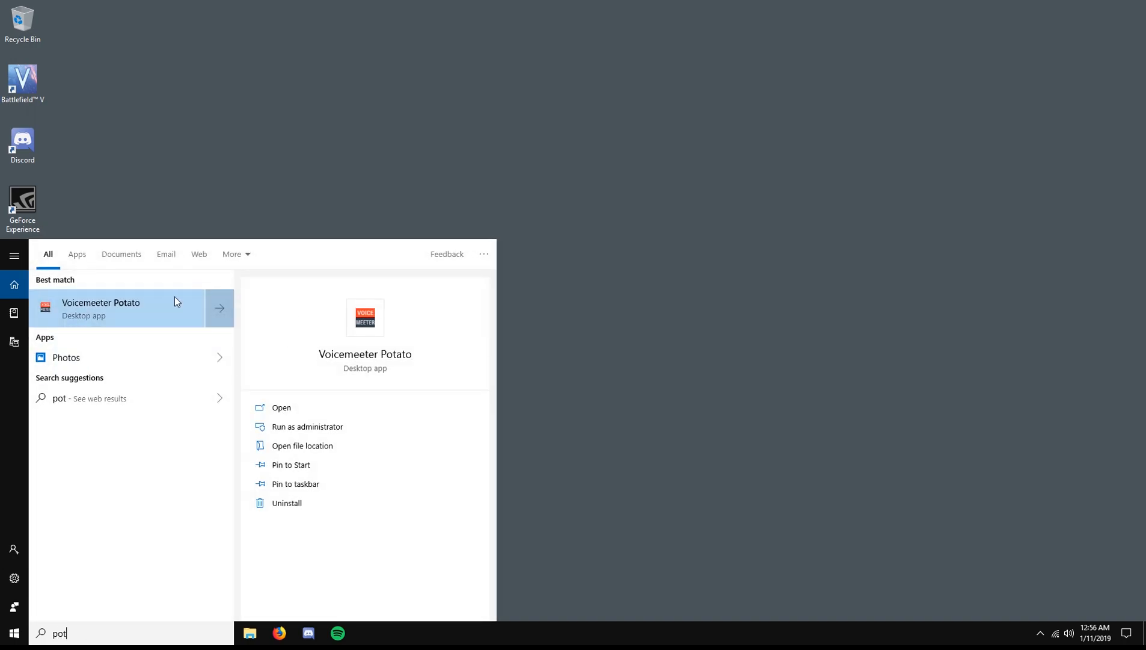
click(174, 297)
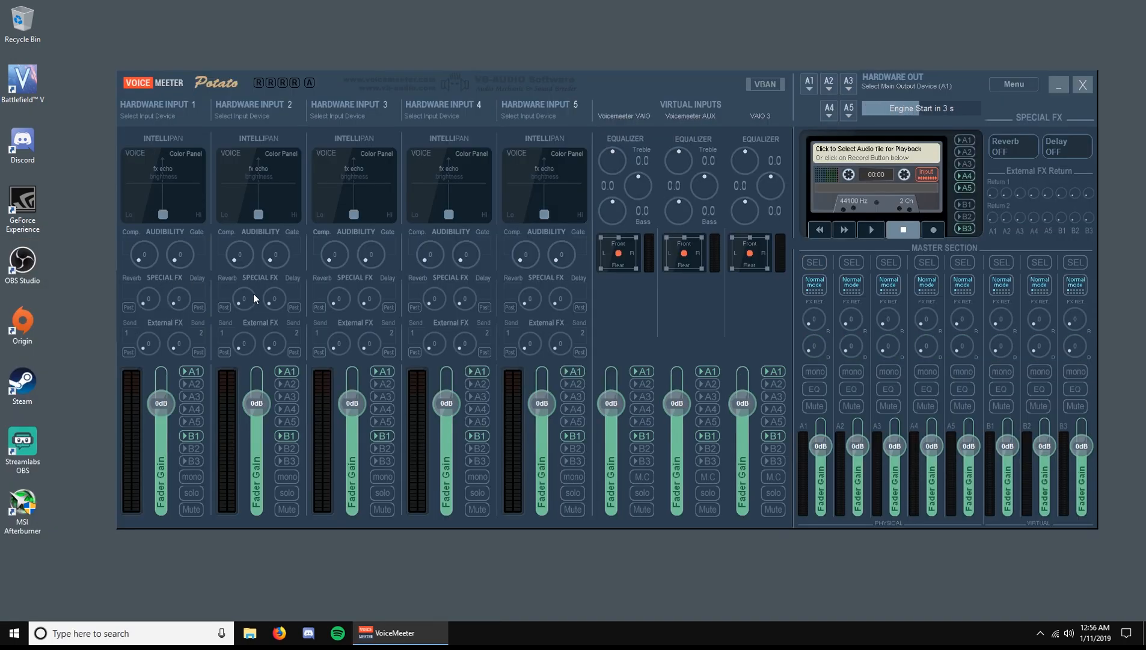
Step: Enable the System Tray (Run at Startup) and Auto Restart Audio Engine options in Voicemeeter
click(1017, 85)
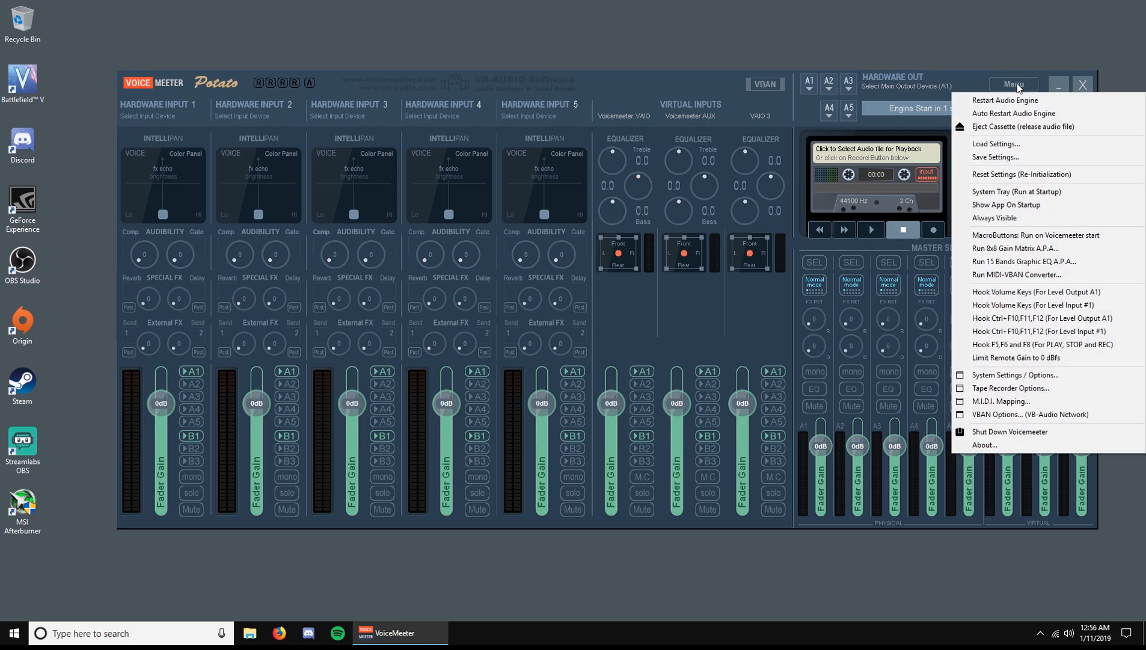
click(1011, 192)
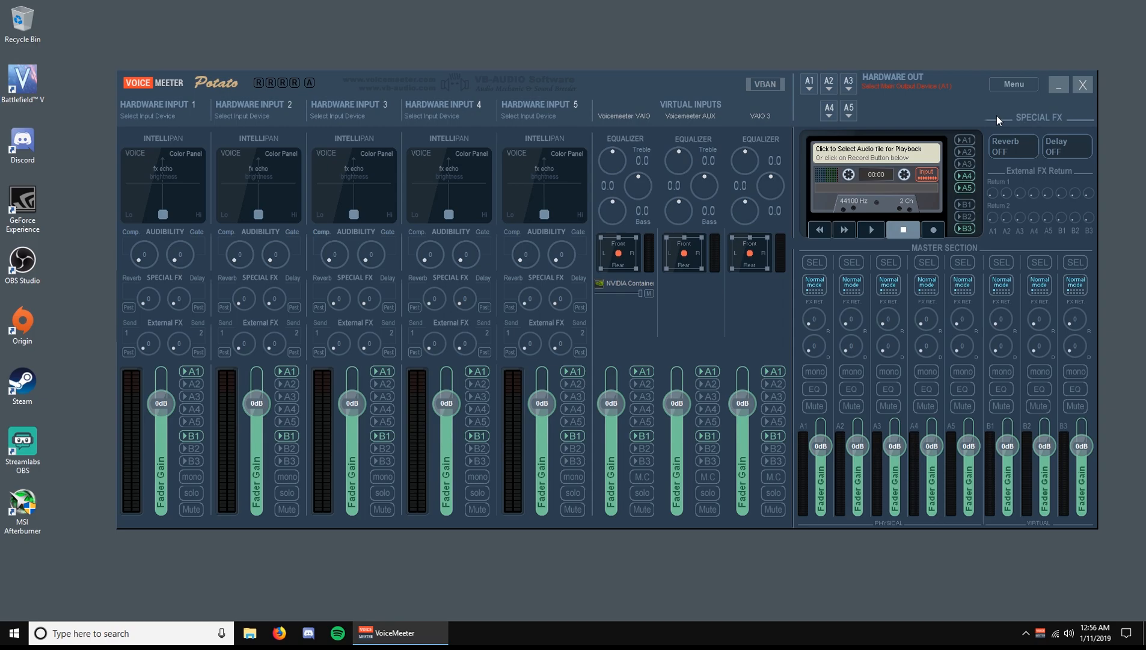
click(999, 85)
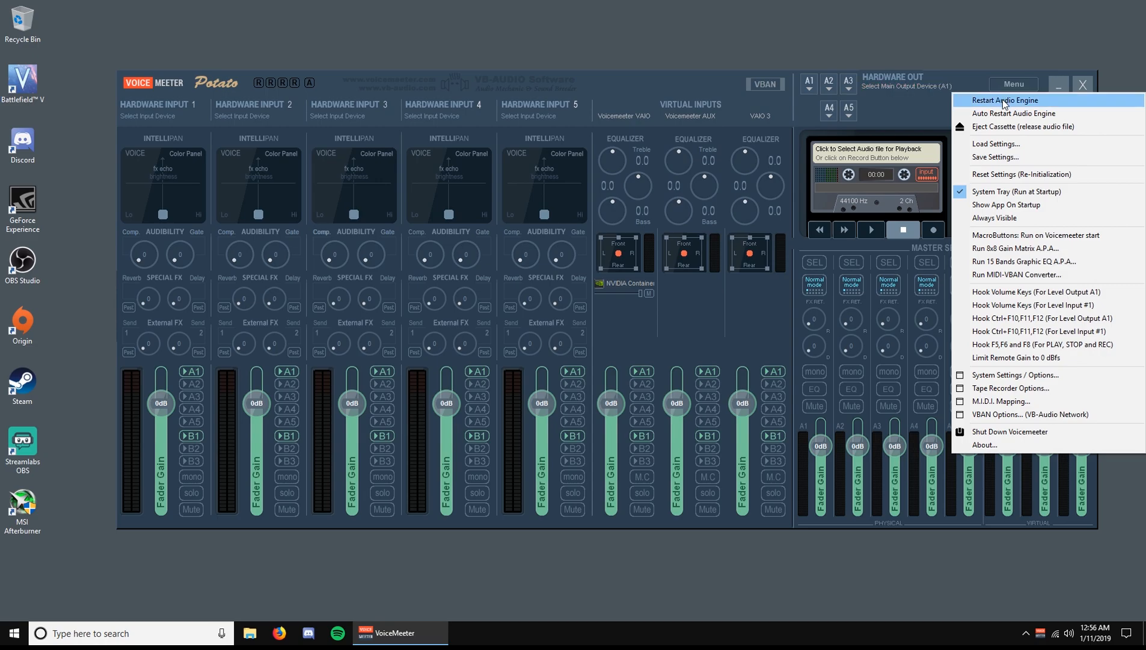
click(1014, 113)
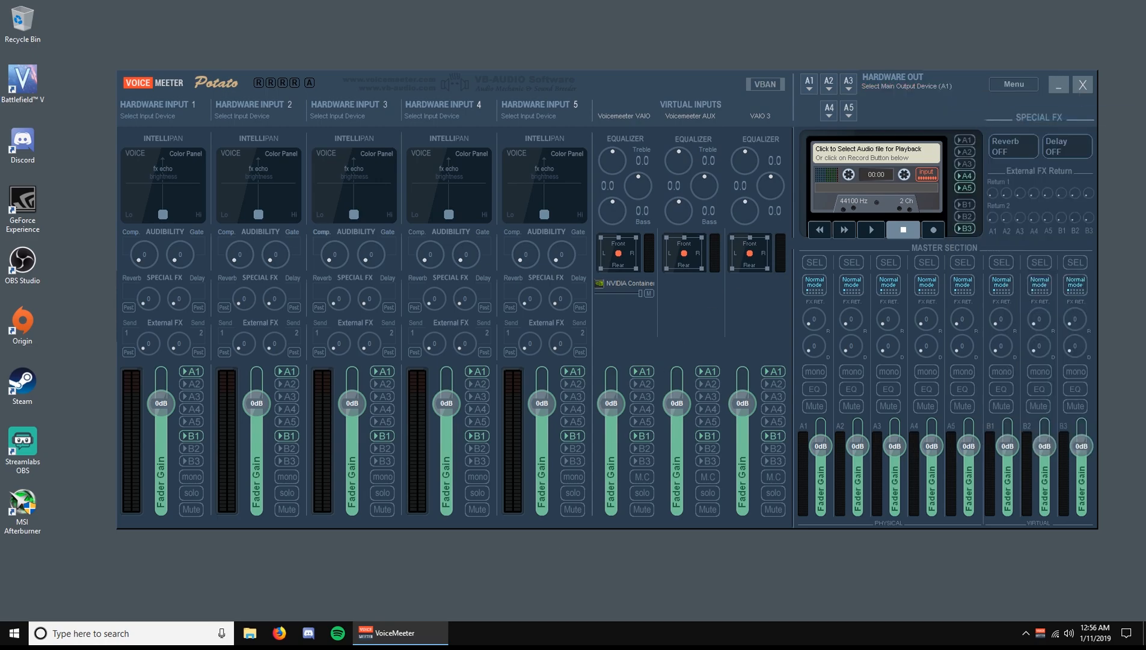
Step: Pin Voicemeeter Potato to the Windows taskbar
right_click(429, 632)
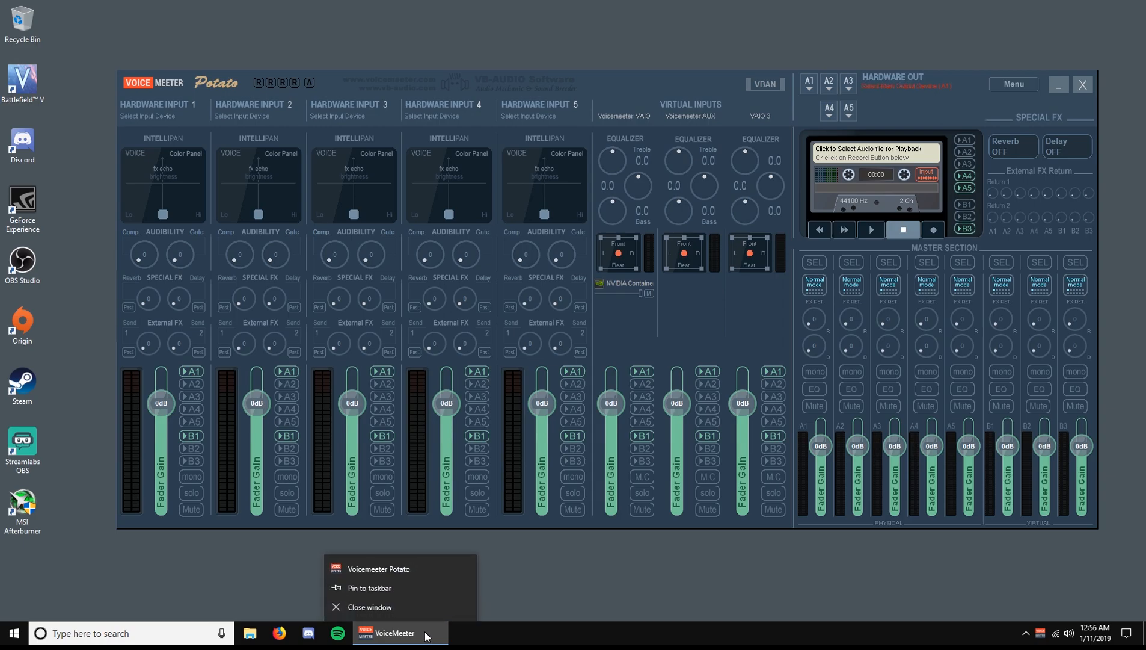
click(370, 589)
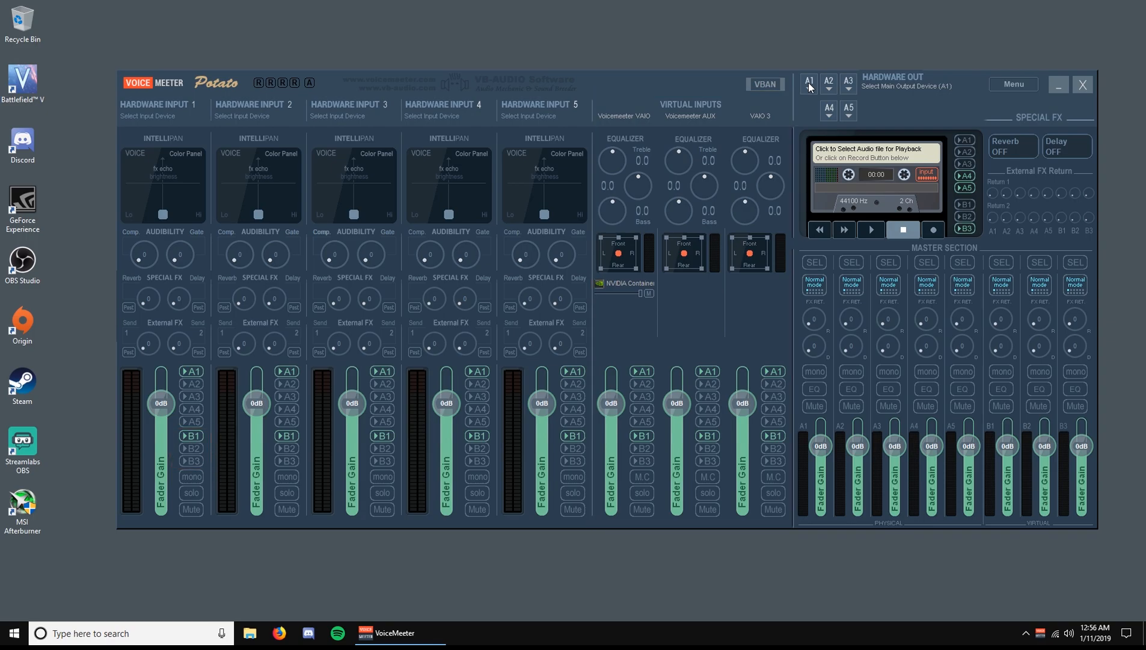
Step: Assign WDM: Speakers (USB Audio Device) to hardware output A1 and WDM: Headphones (High Definition Audio Device) to A2
click(809, 82)
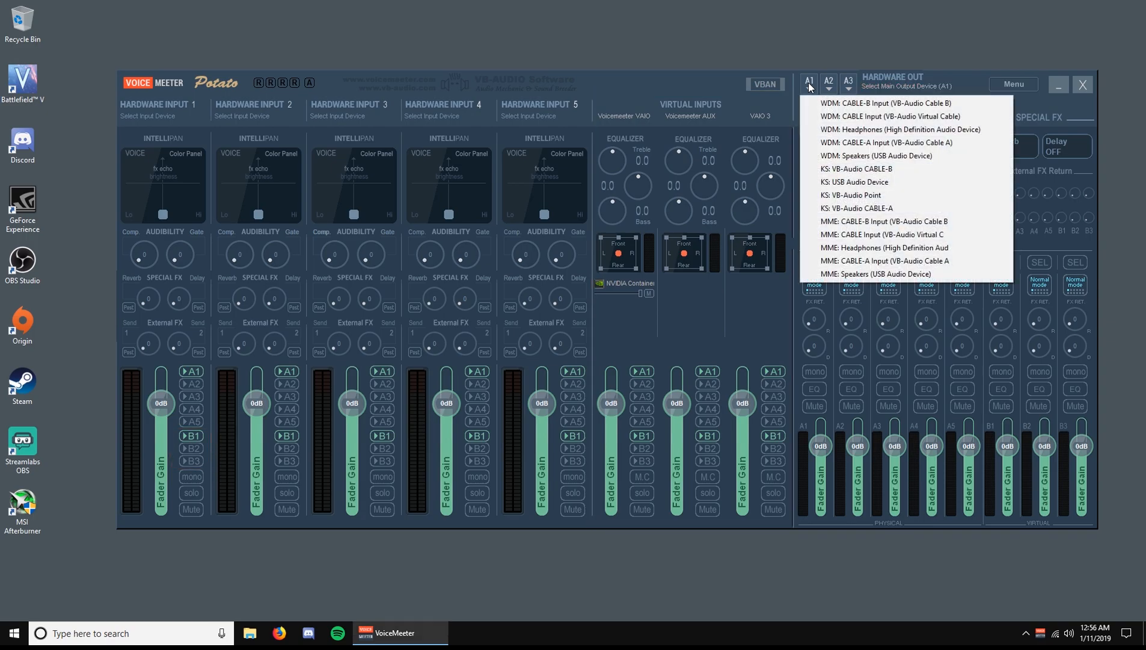
click(855, 154)
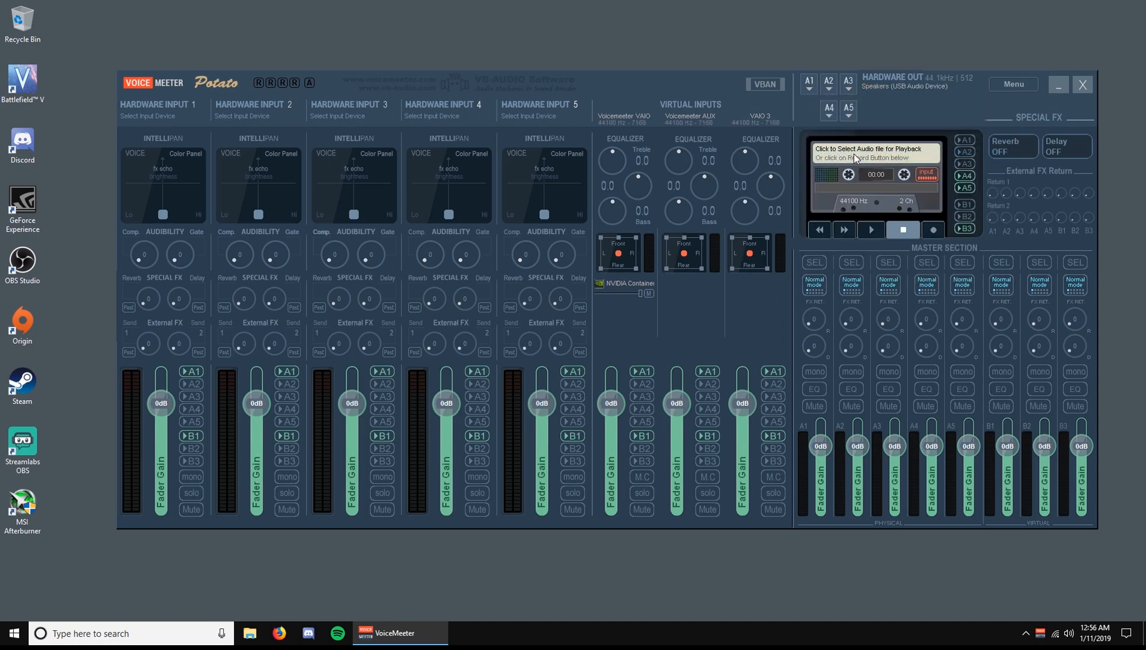
click(830, 87)
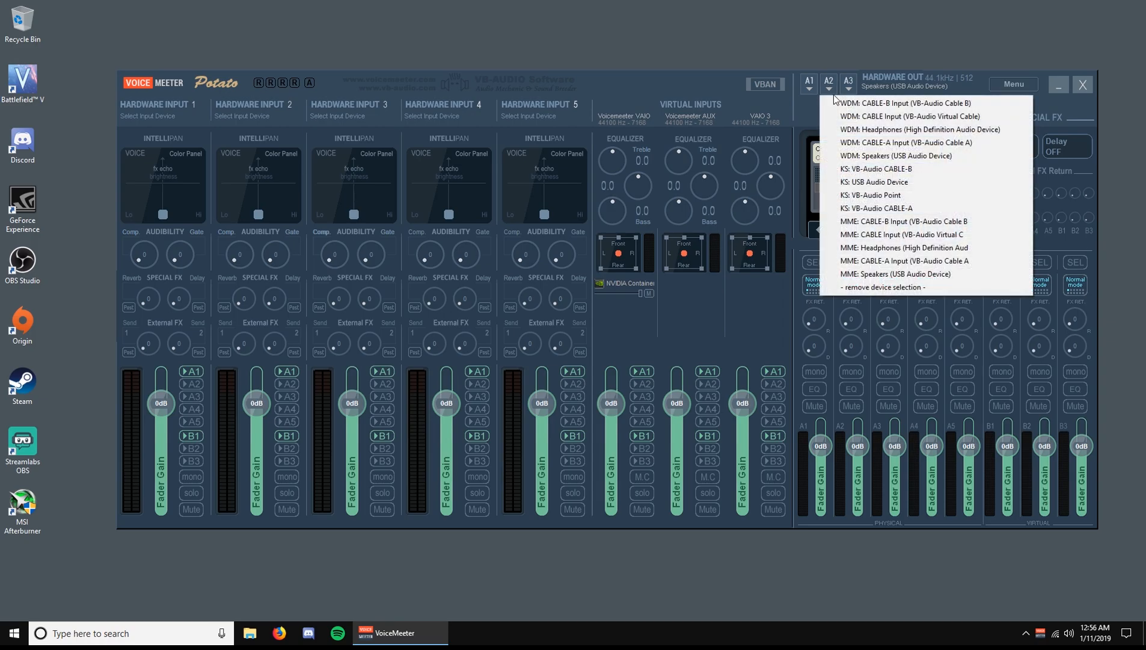
click(882, 129)
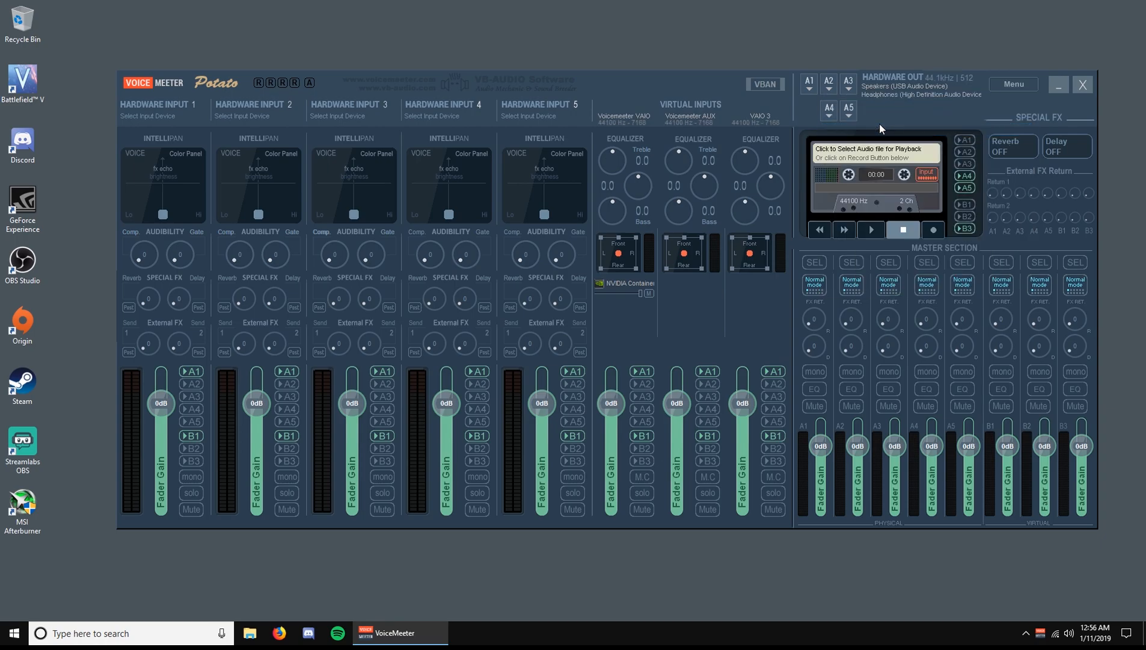
key(alt+F10)
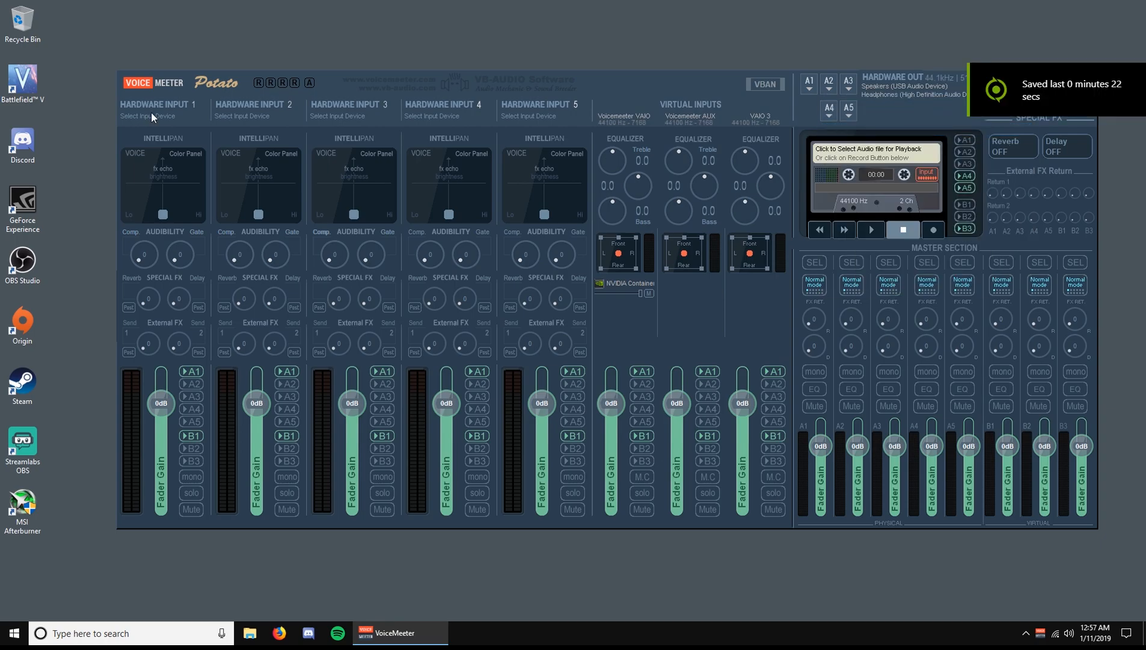
Step: Assign WDM: CABLE-A Output (VB-Audio Cable A) to Hardware Input 1 and WDM: CABLE-B Output (VB-Audio Cable B) to Hardware Input 2
click(154, 112)
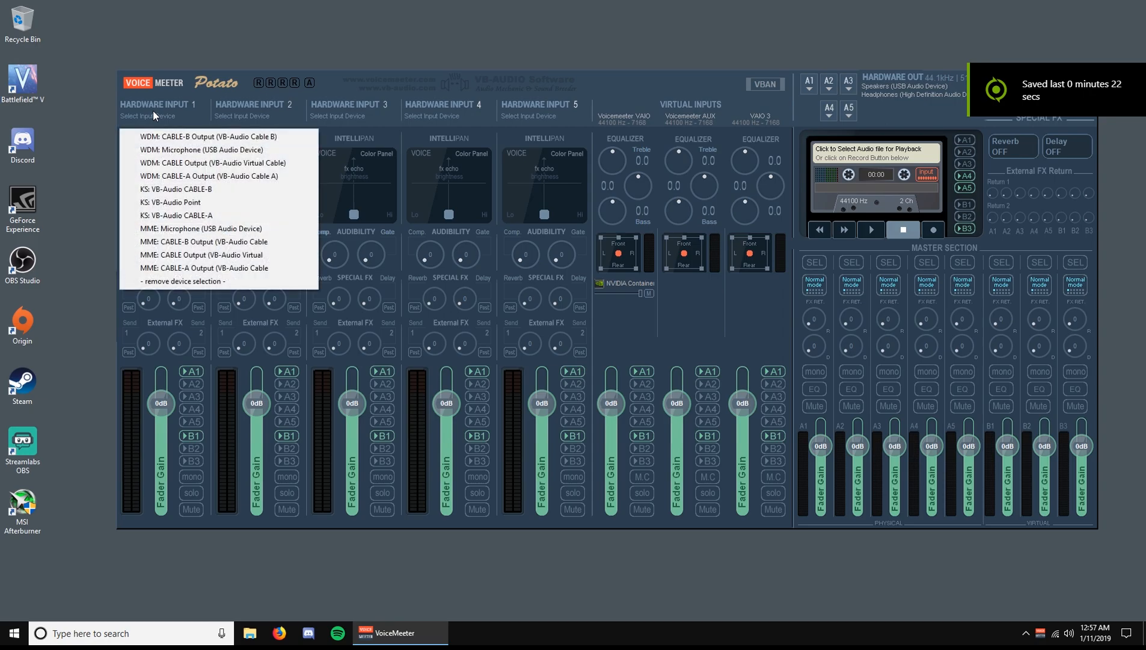
click(163, 175)
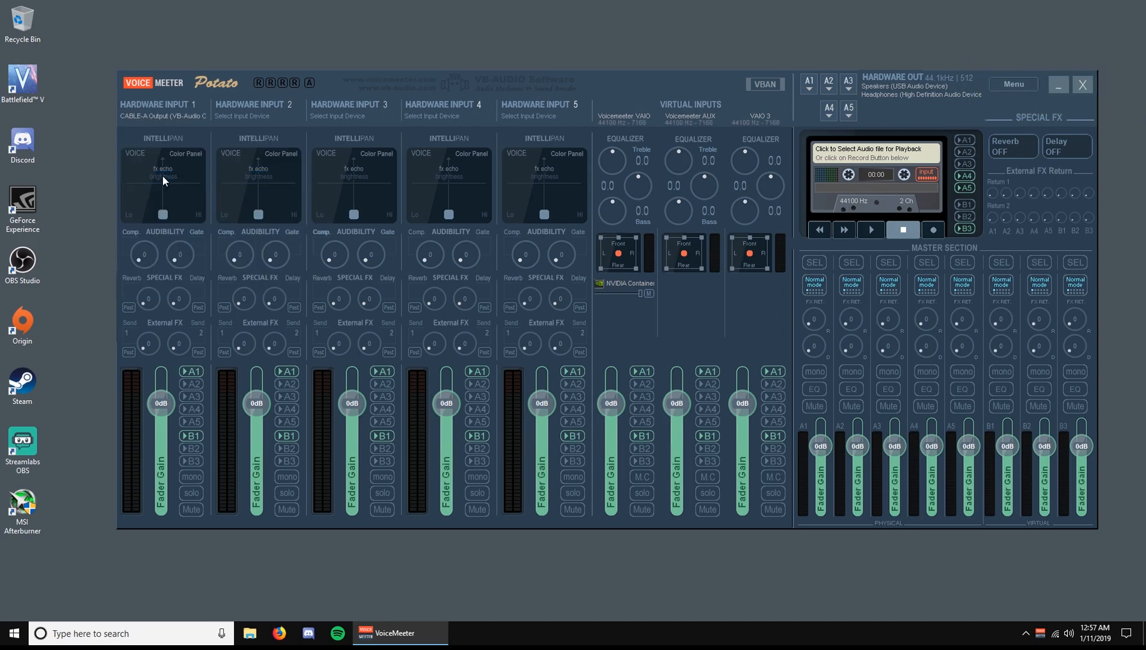
click(248, 117)
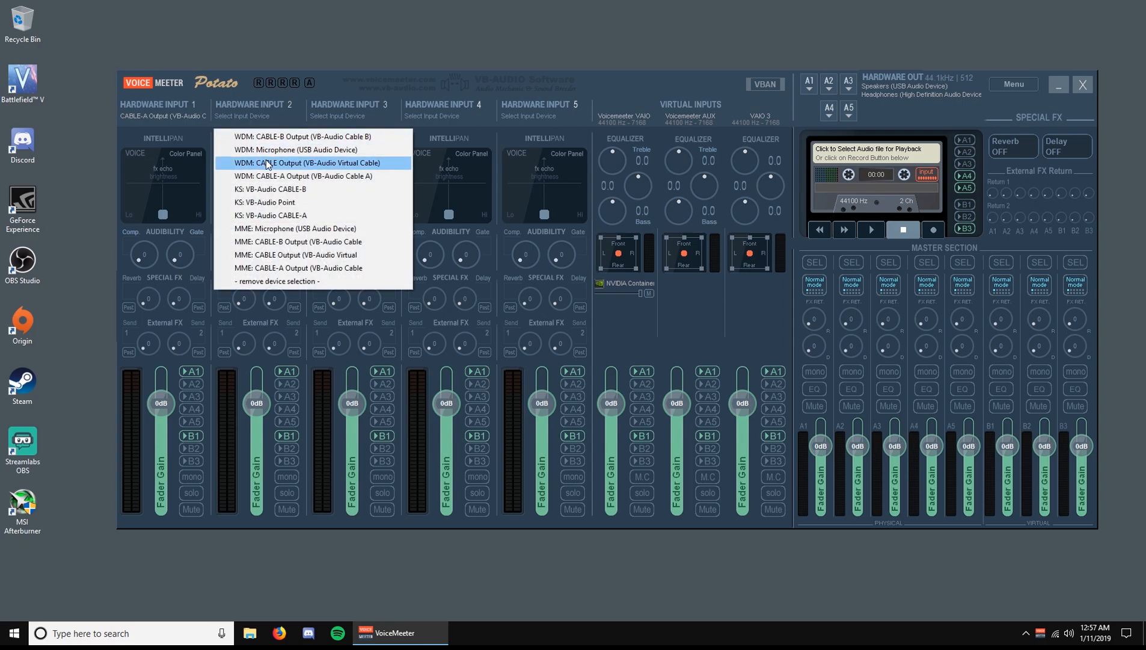
click(270, 135)
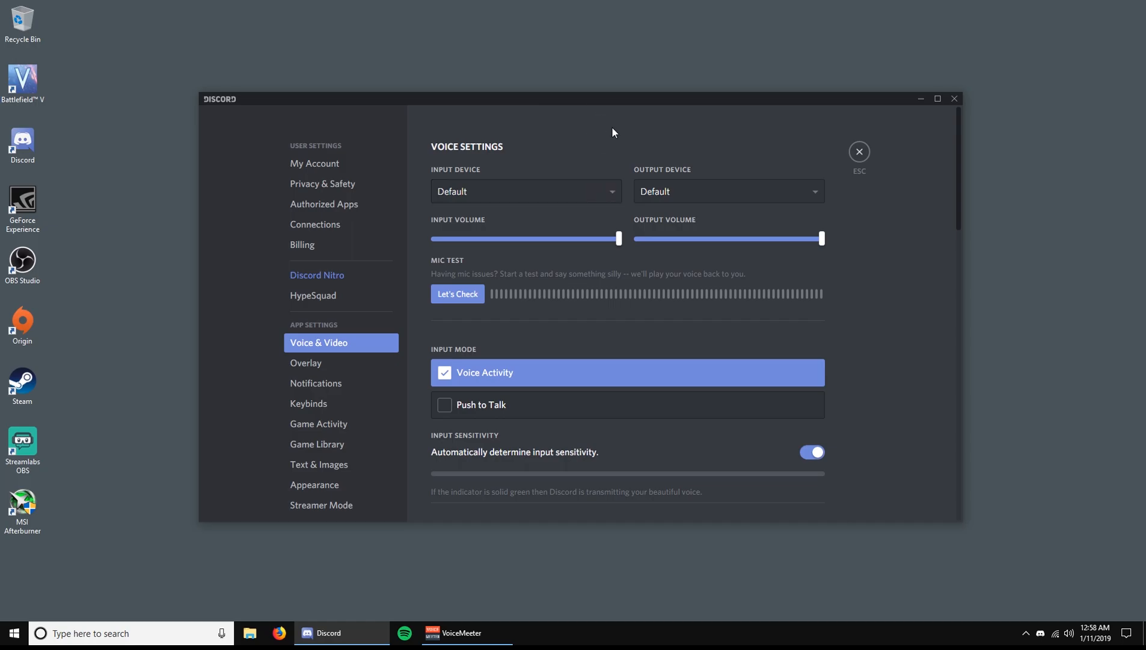
Step: Set Discord's voice output device to CABLE-A Input (VB-Audio Cable A)
click(669, 190)
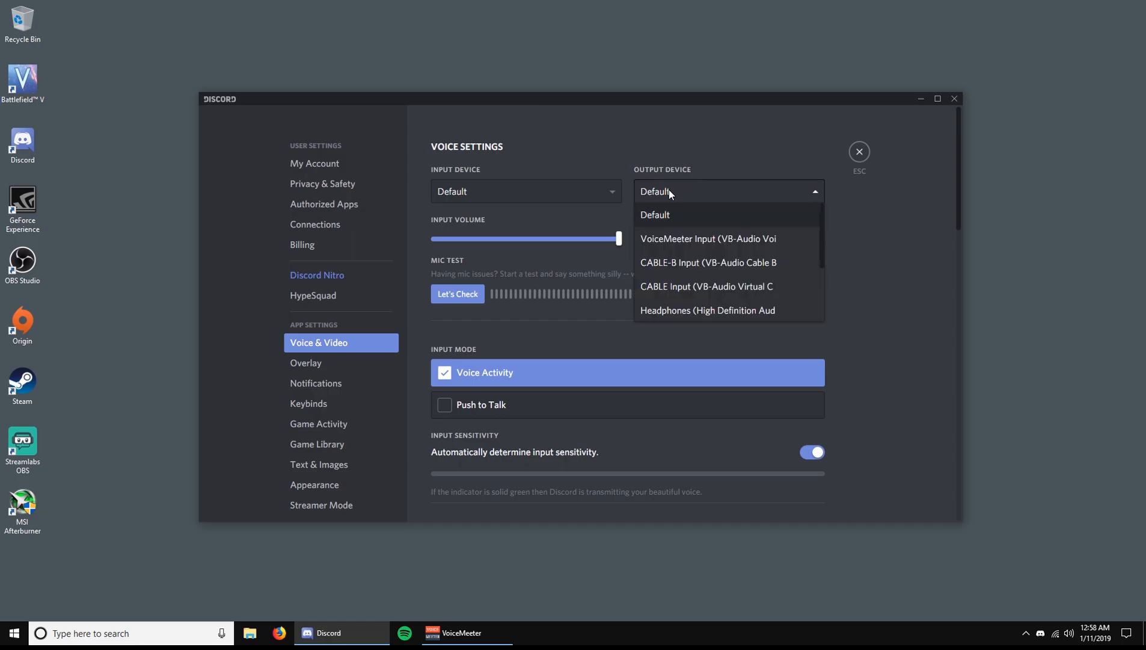
scroll(704, 290, down, 2)
click(704, 285)
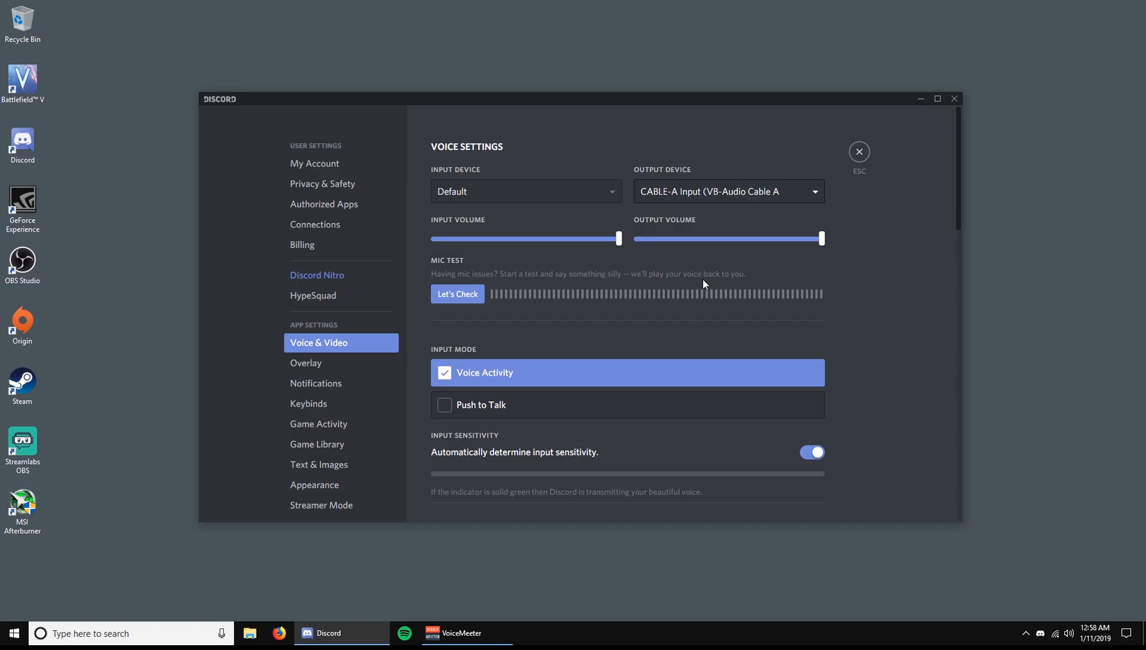
Step: With Spotify open, set its output device to CABLE-B Input (VB-Audio Cable B) in Windows' app volume and device preferences
click(341, 631)
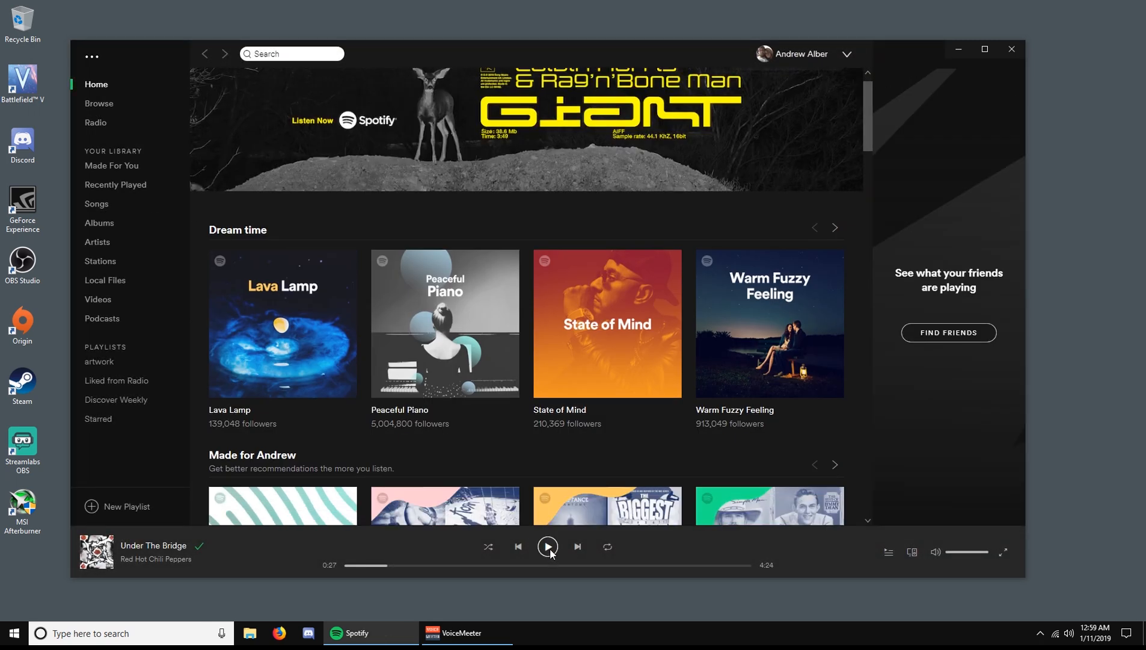
click(3, 635)
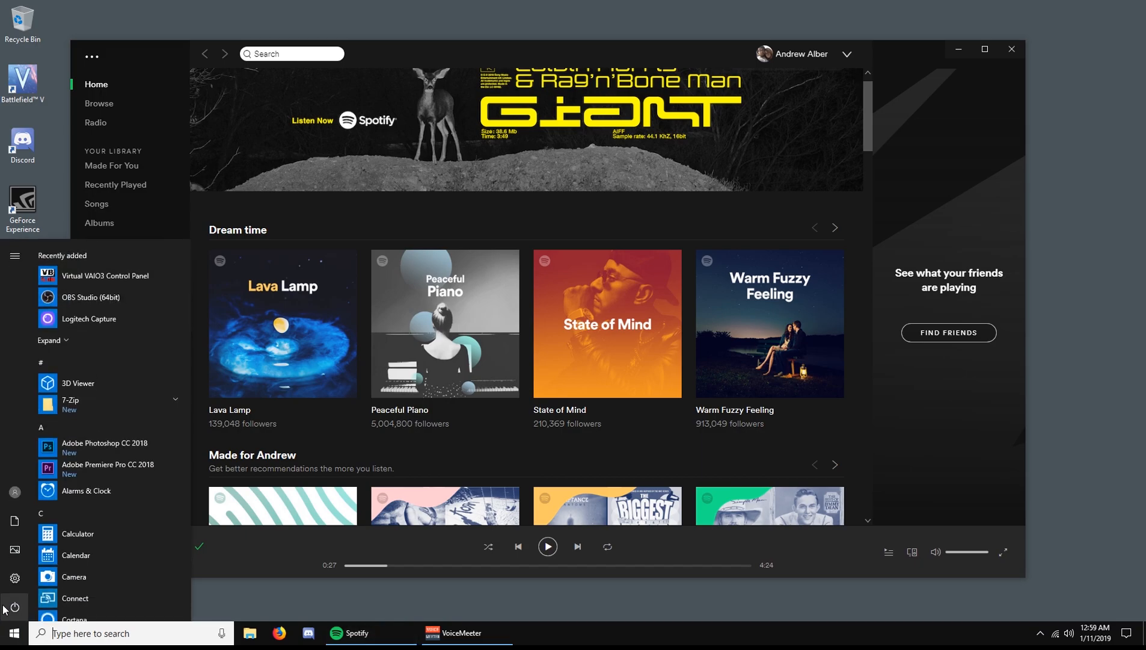
click(15, 578)
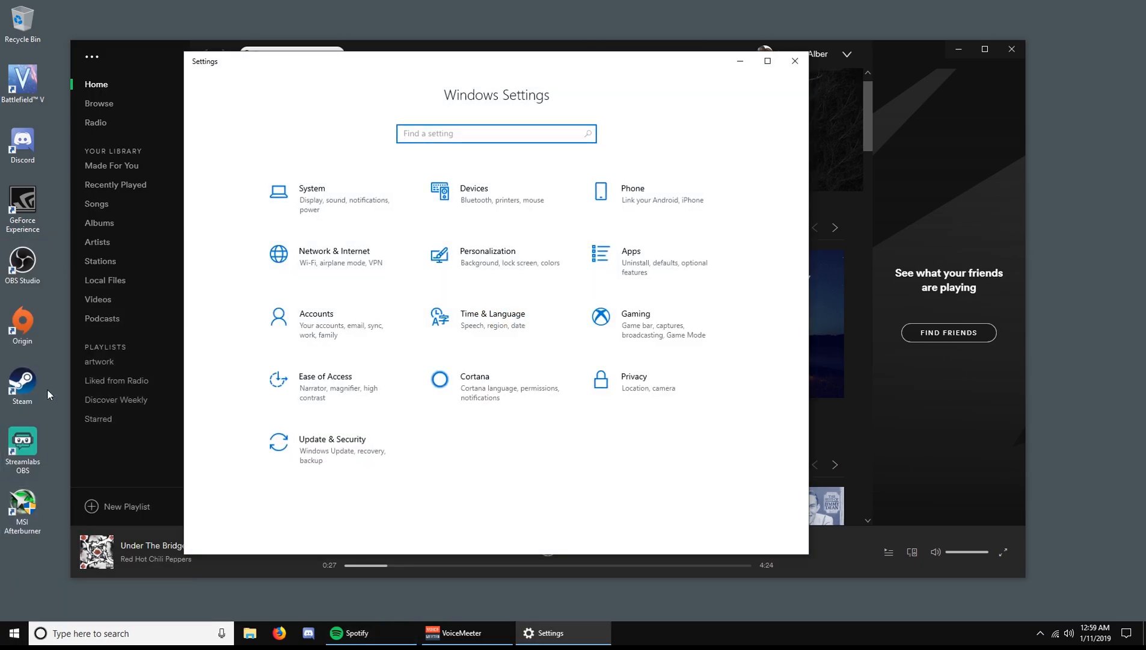
click(328, 220)
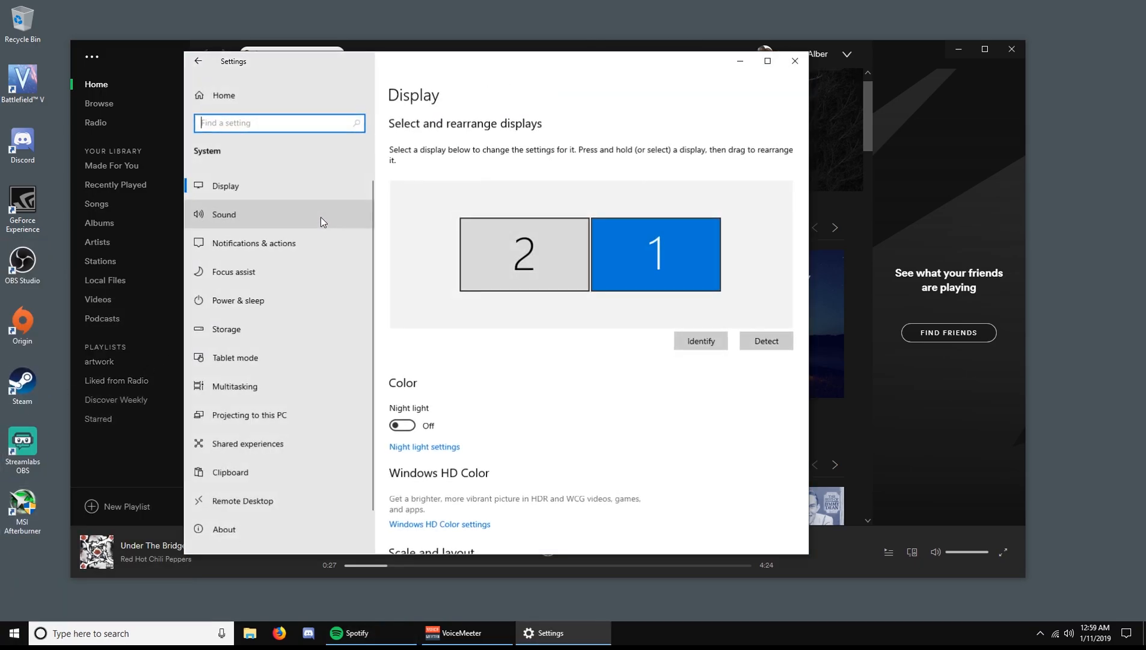
click(221, 223)
scroll(634, 389, down, 5)
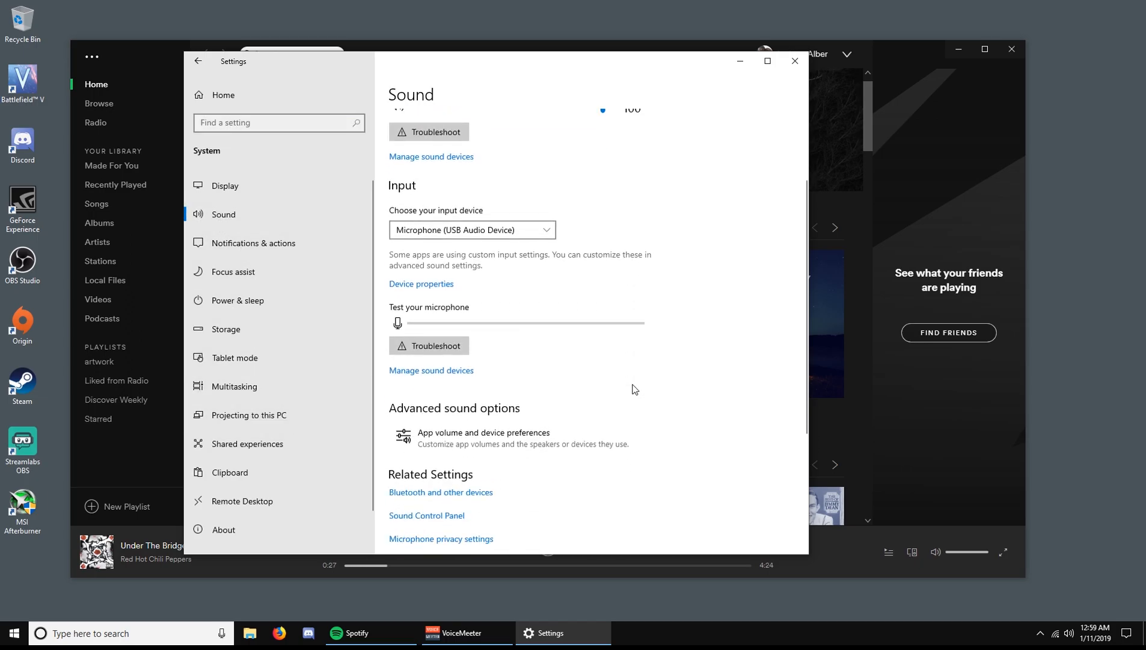
click(484, 278)
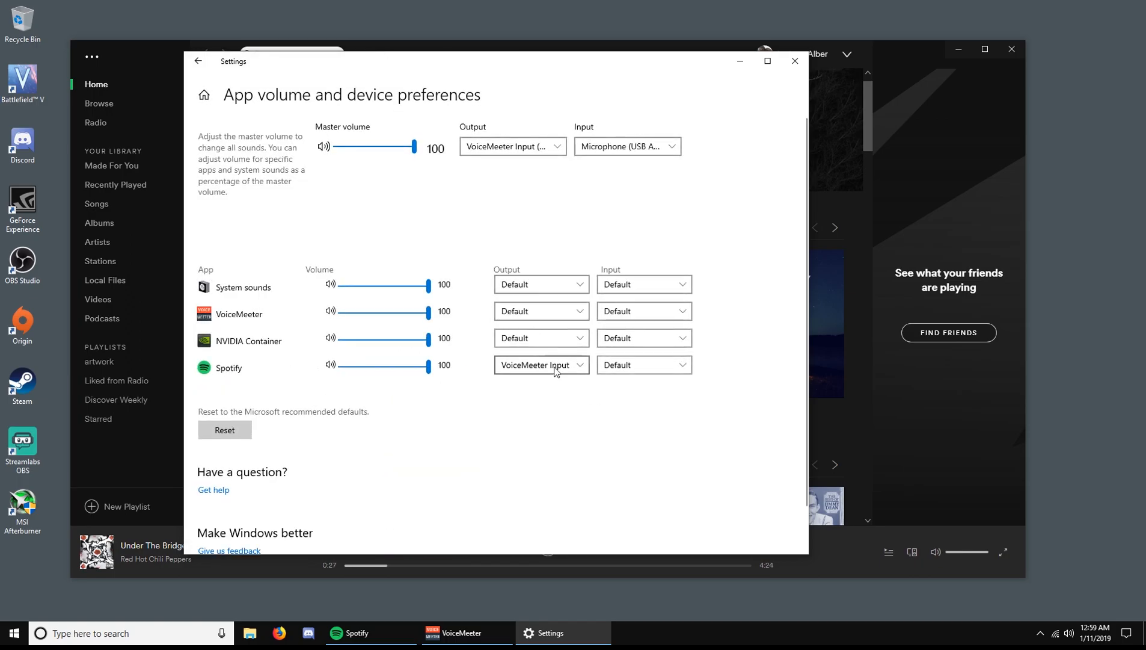
click(553, 366)
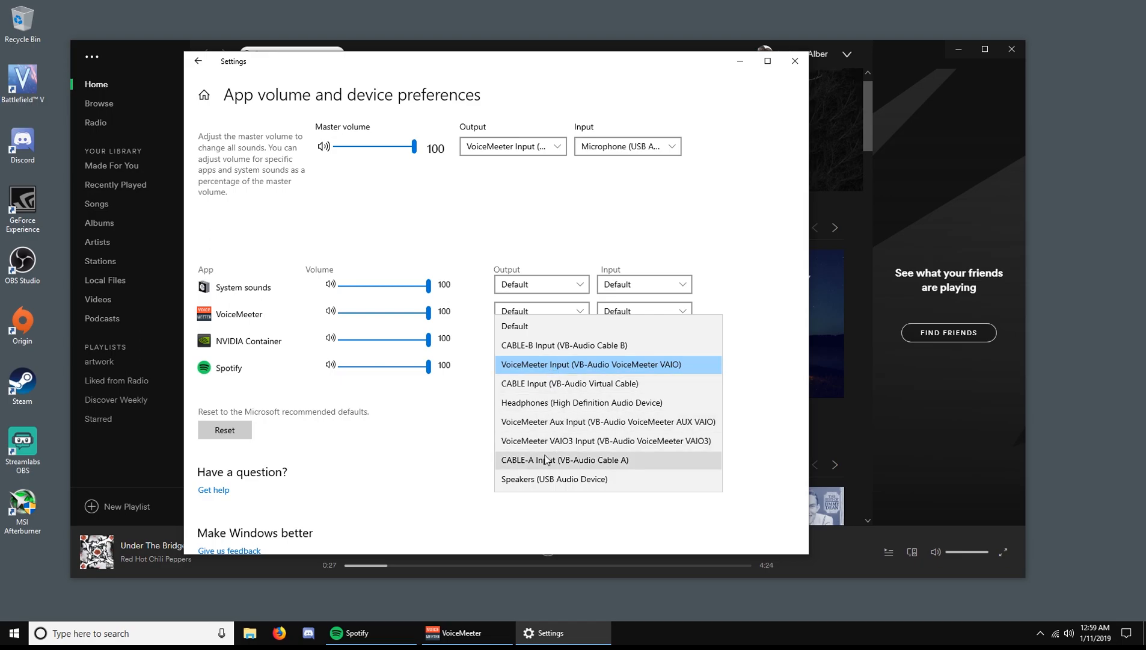
click(545, 345)
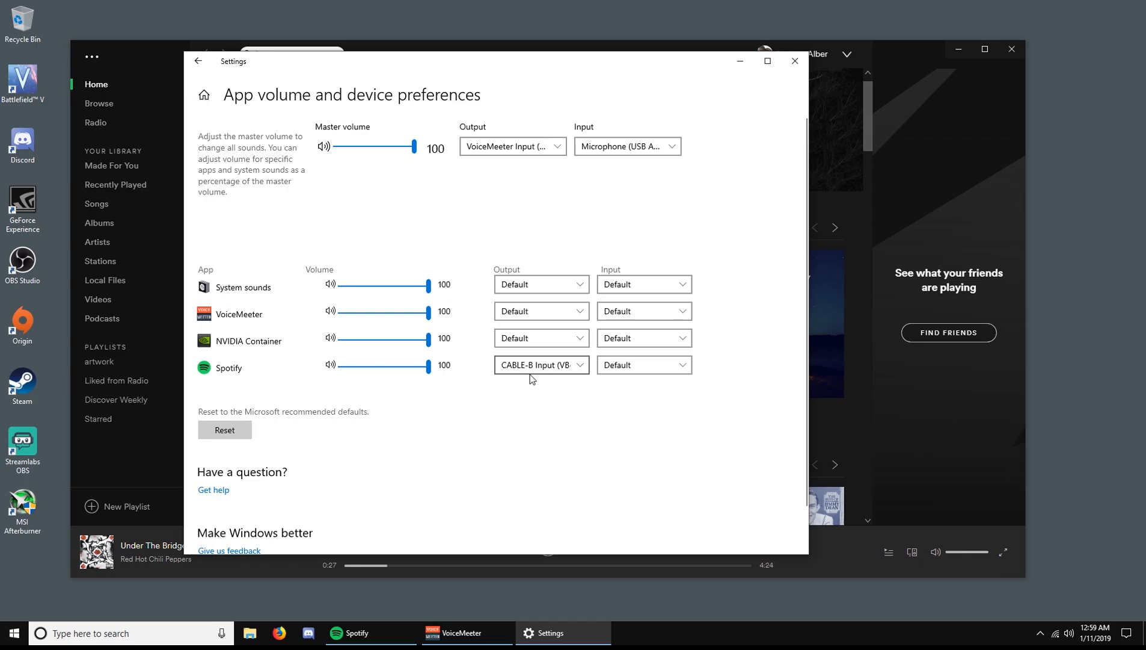
click(795, 60)
Step: Play the current song in Spotify briefly to test the audio routing, and pause it
click(549, 546)
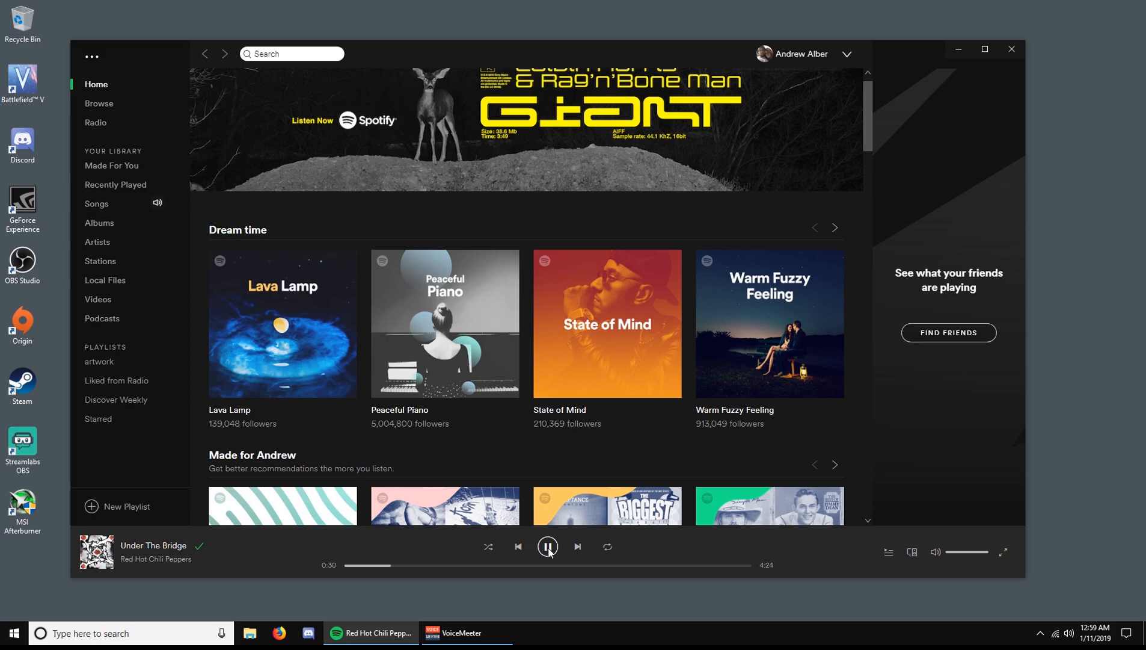
click(548, 547)
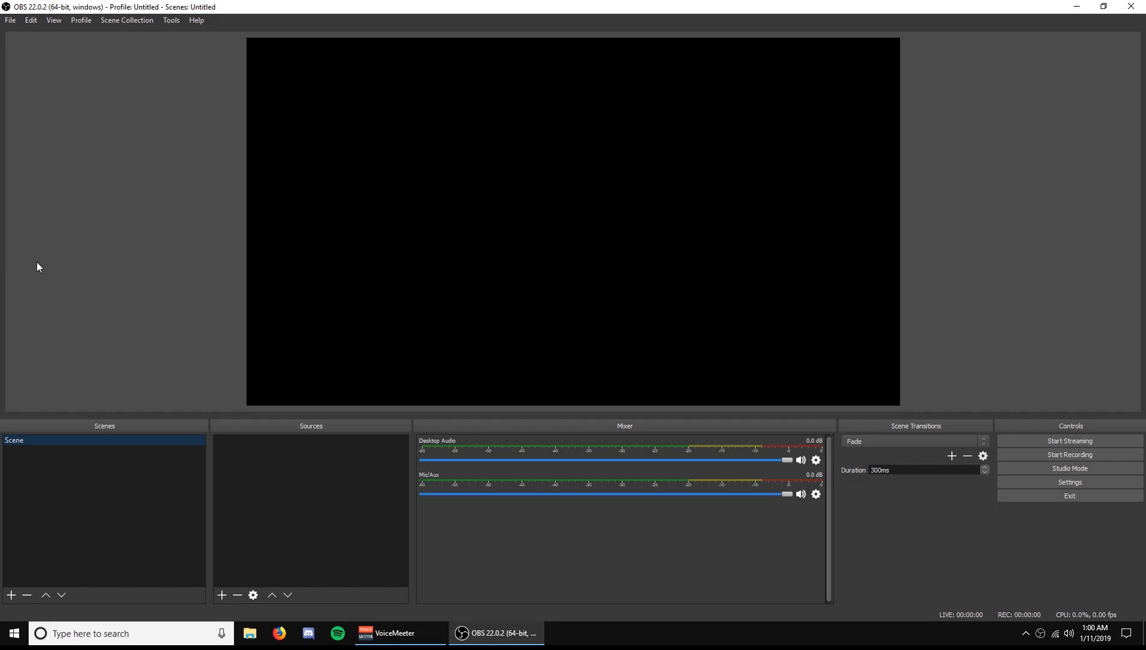
Step: Check the properties of the Desktop Audio and Mic/Aux mixer sources, keeping Default as the device for both
click(816, 461)
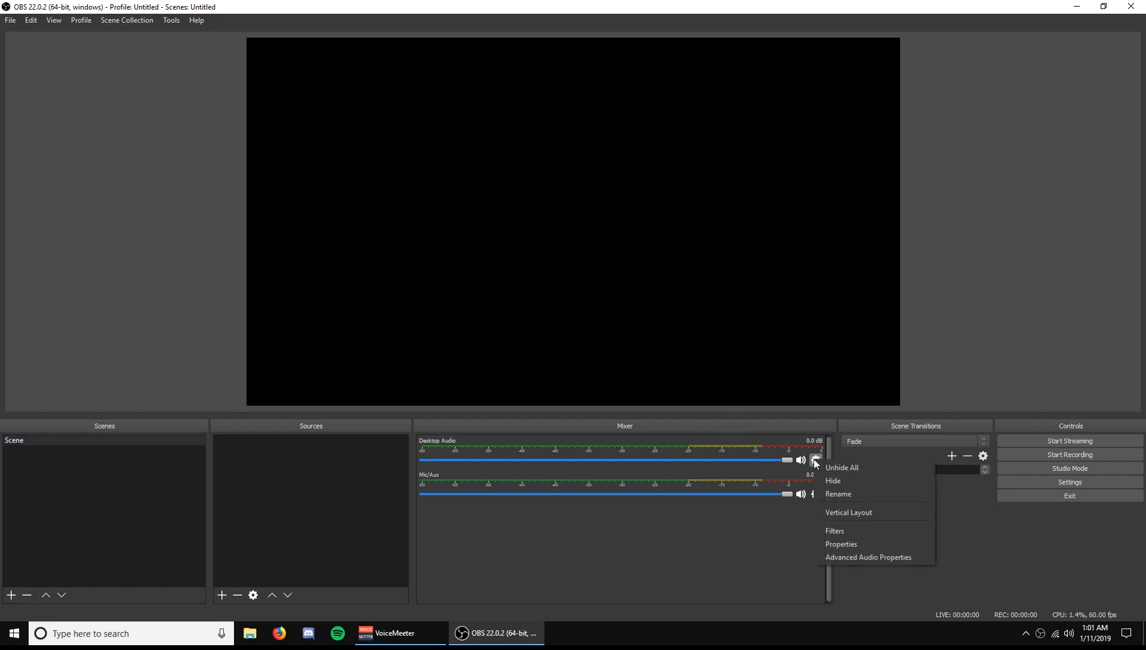
click(855, 540)
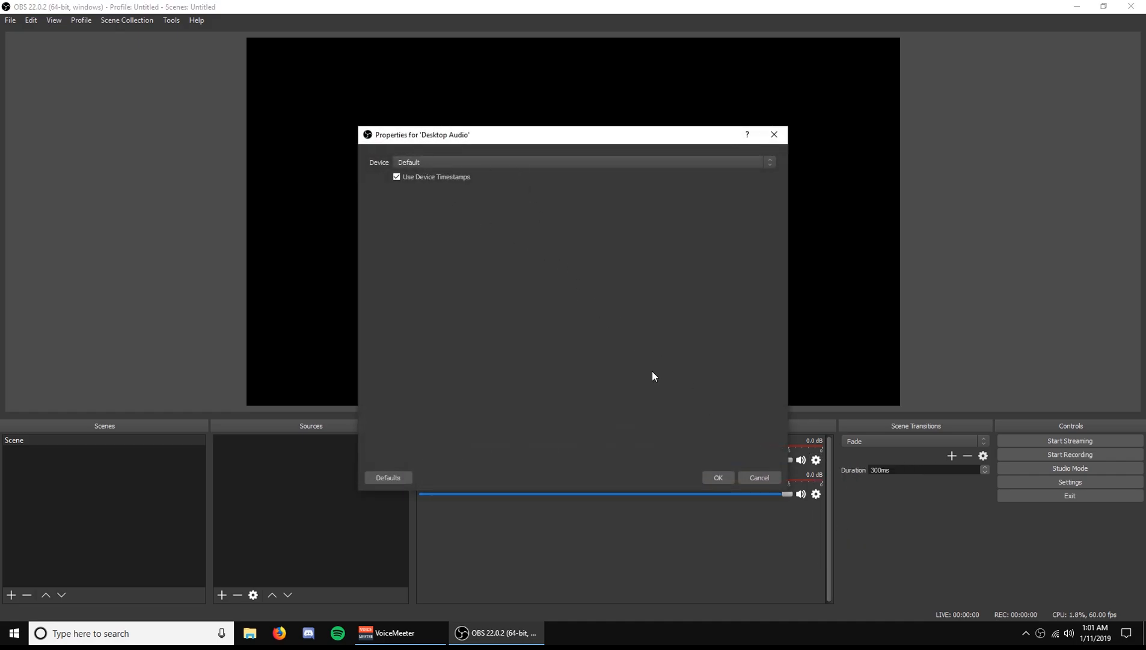
click(717, 478)
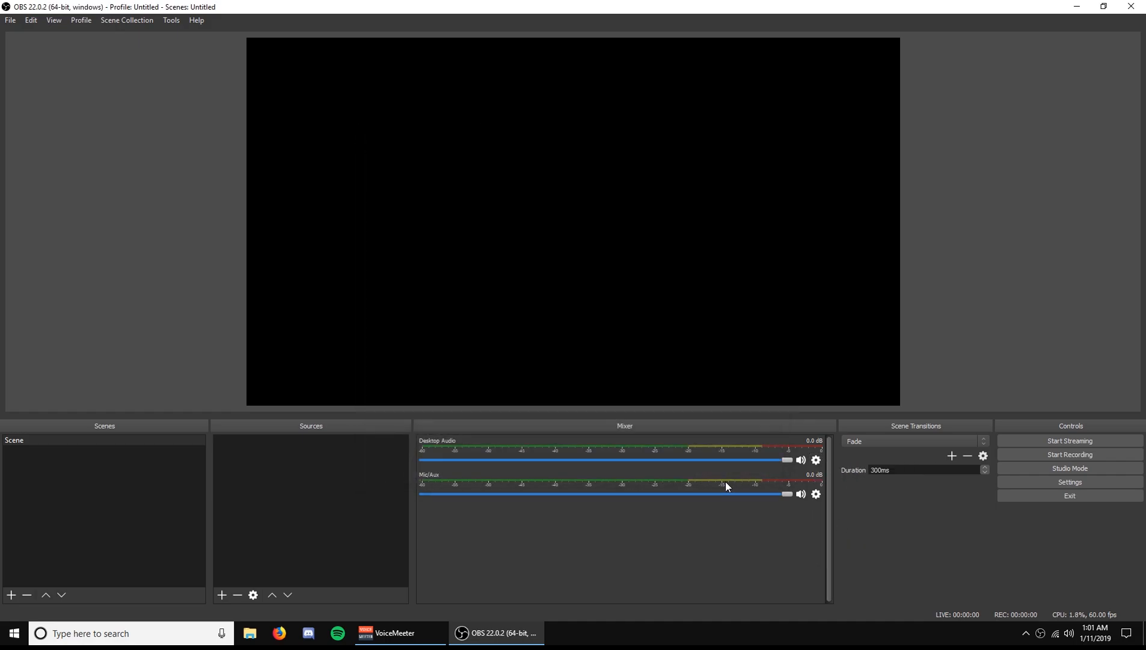
click(816, 494)
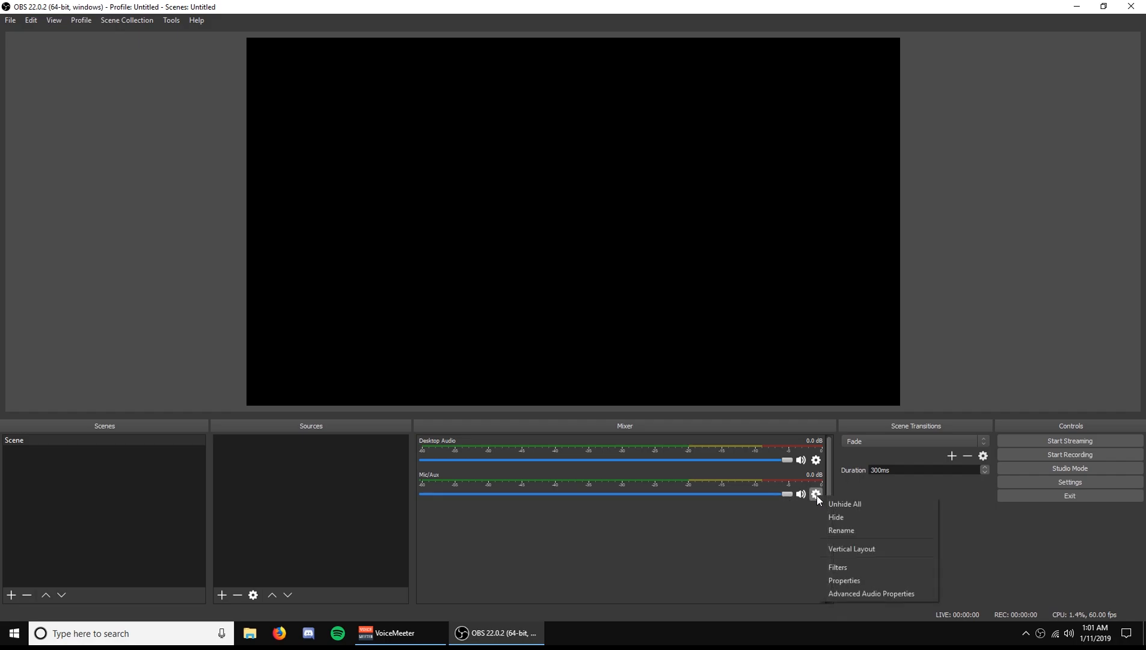
click(845, 580)
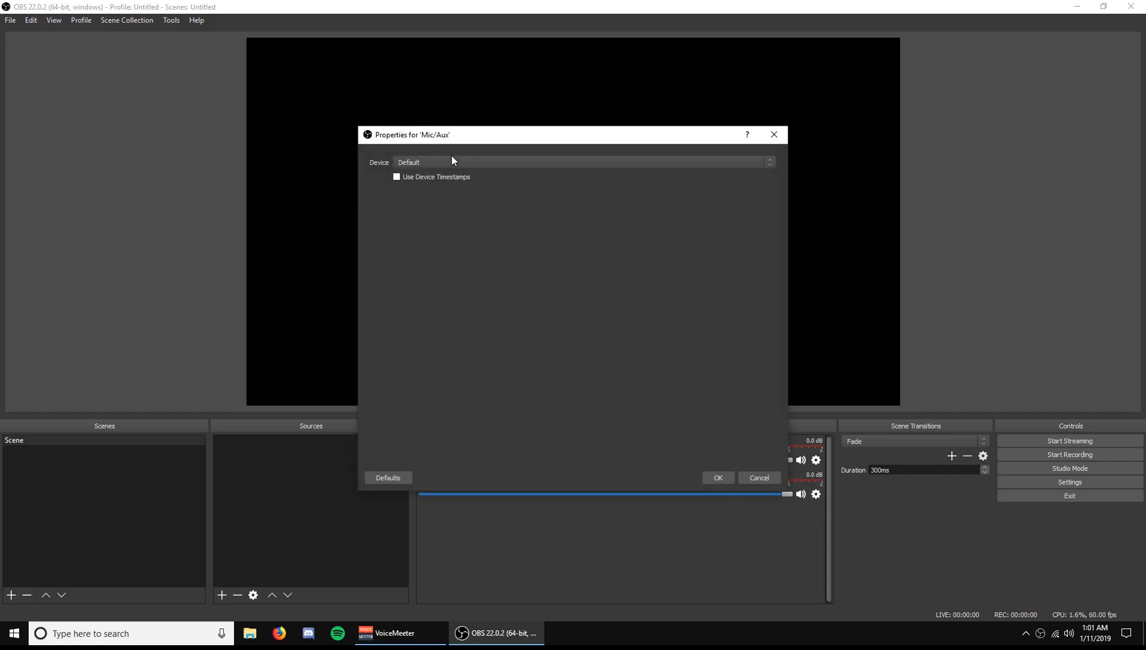
click(720, 478)
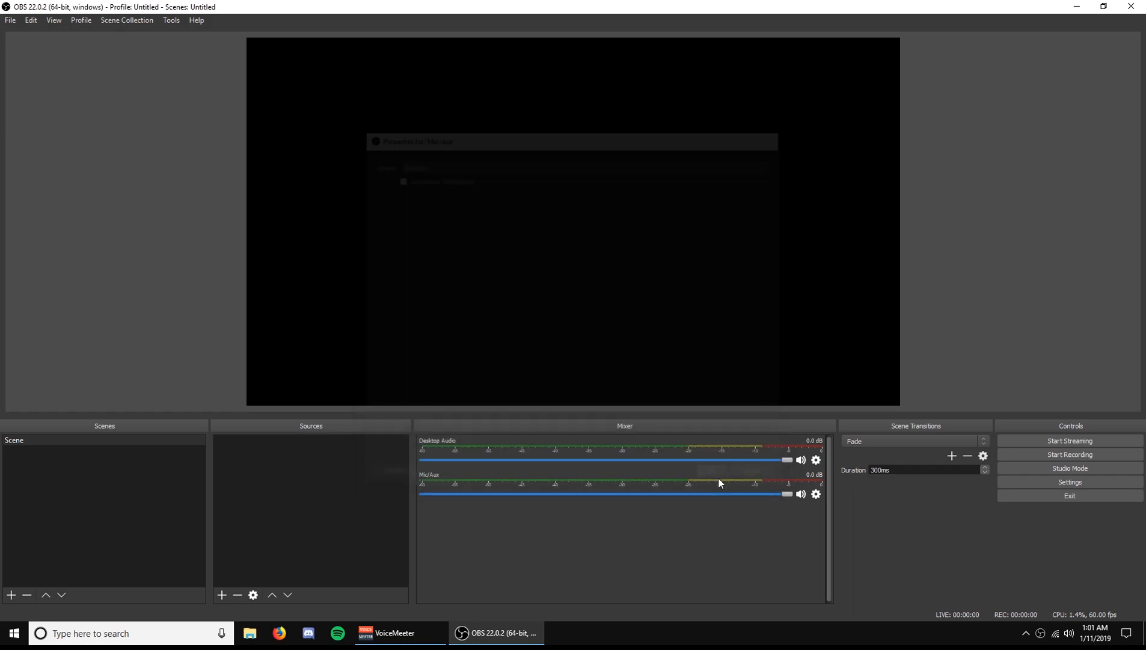
Step: In Advanced Audio Properties, assign Desktop Audio to track 1 only and Mic/Aux to track 2 only
right_click(669, 528)
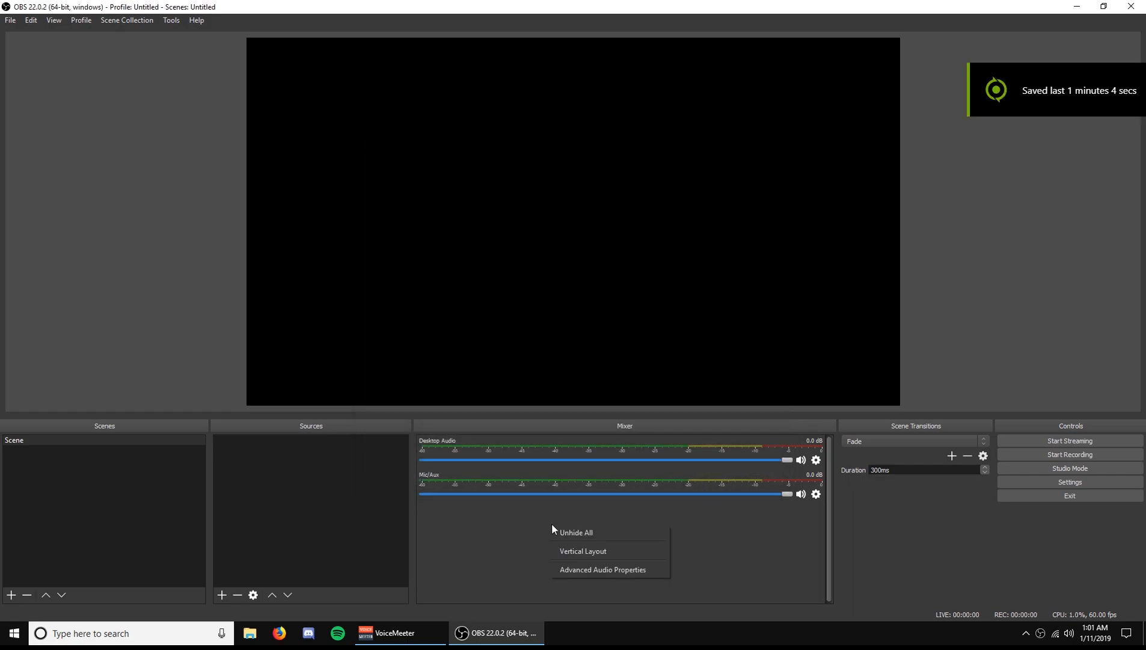
click(588, 565)
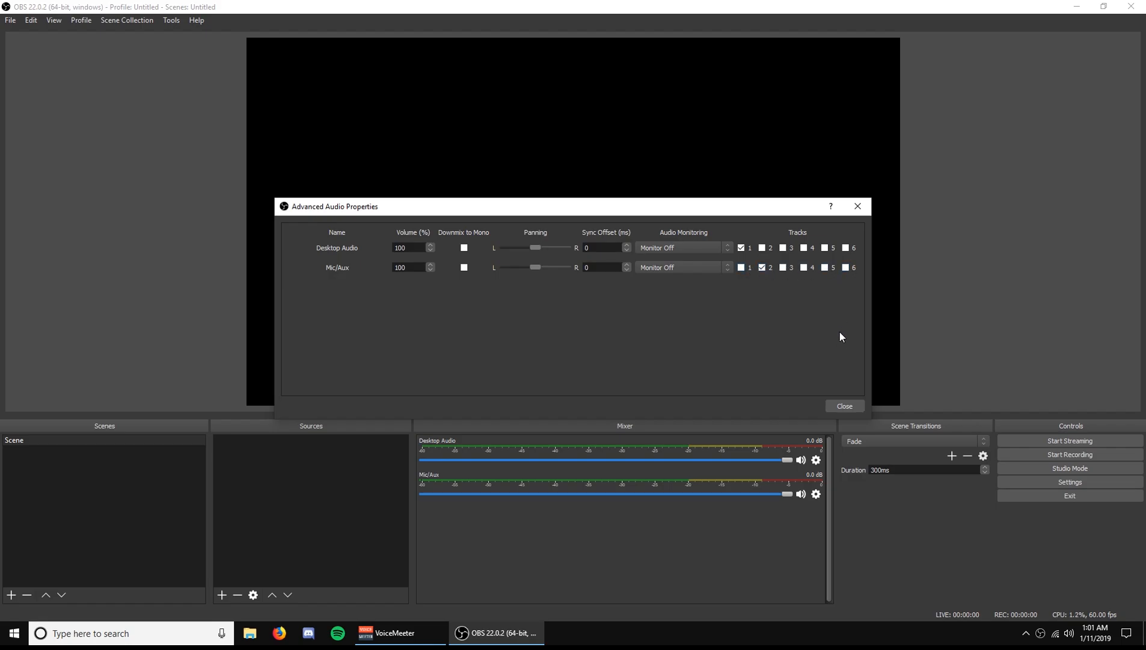
click(845, 407)
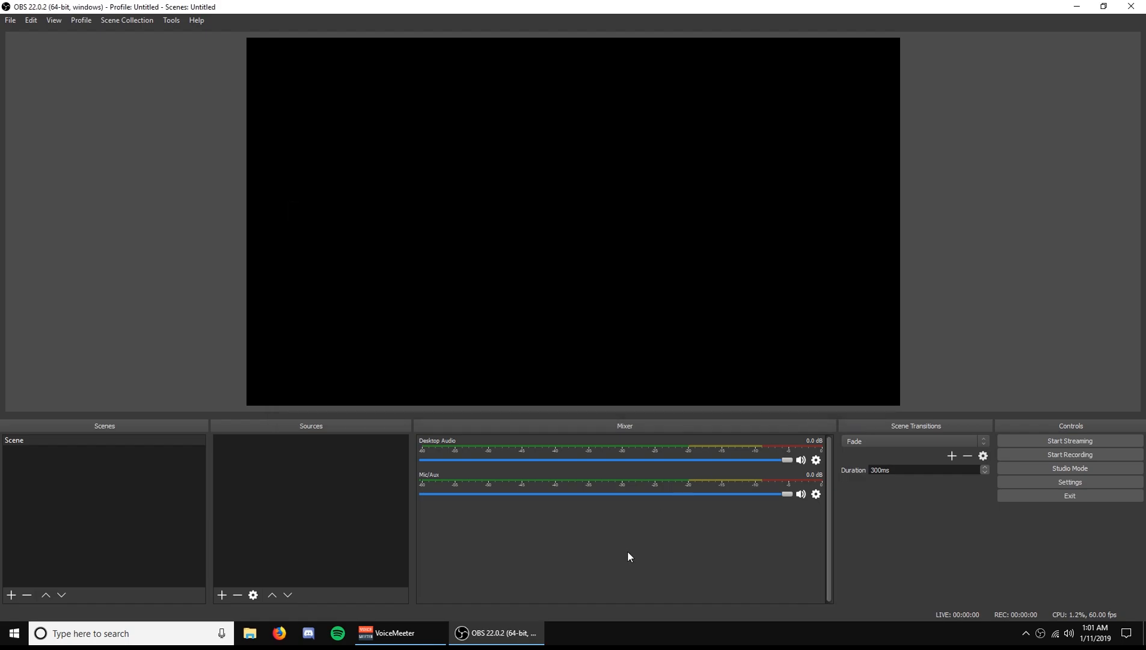
key(alt+F10)
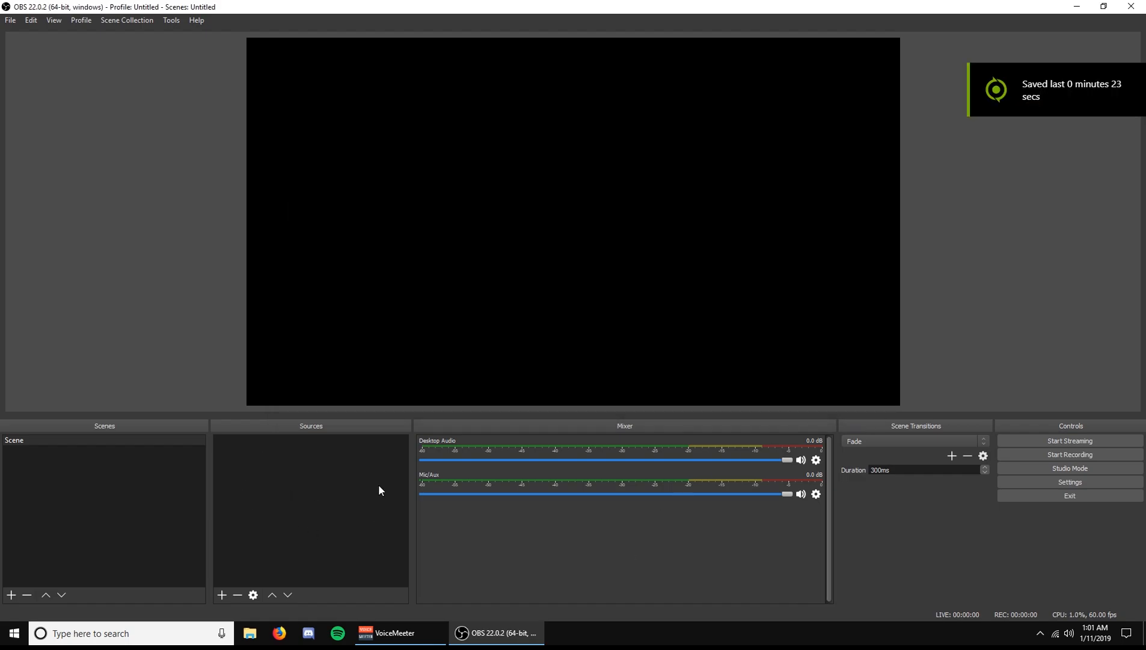
Step: Add an Audio Output Capture source named Discord using the device CABLE-A Input (VB-Audio Cable A)
click(219, 595)
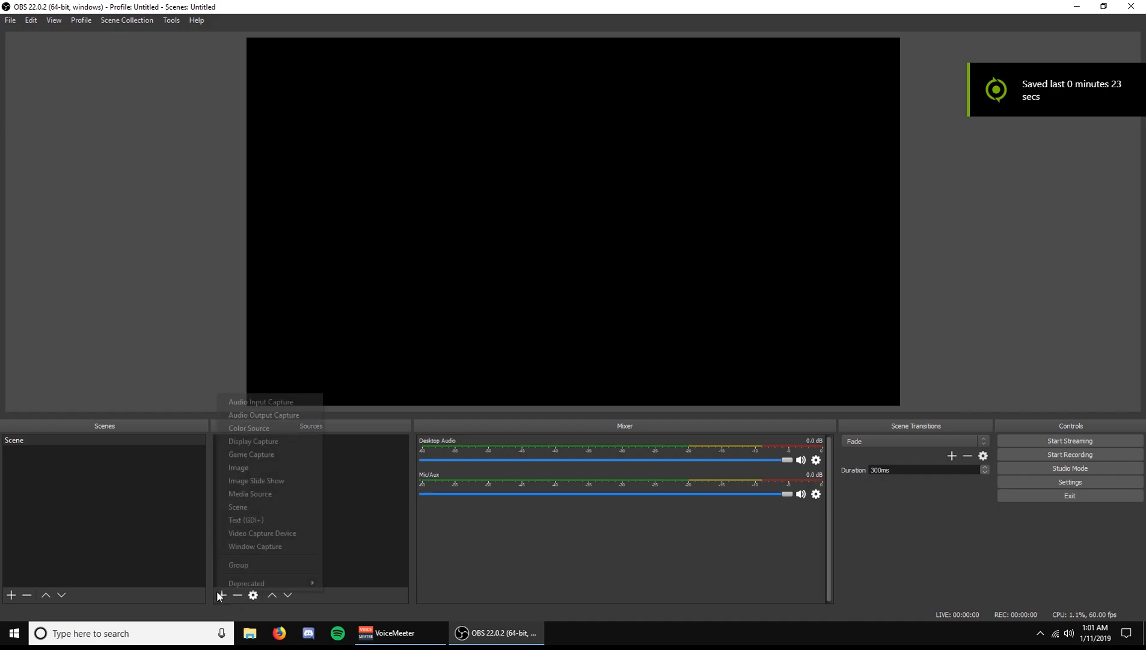
click(290, 418)
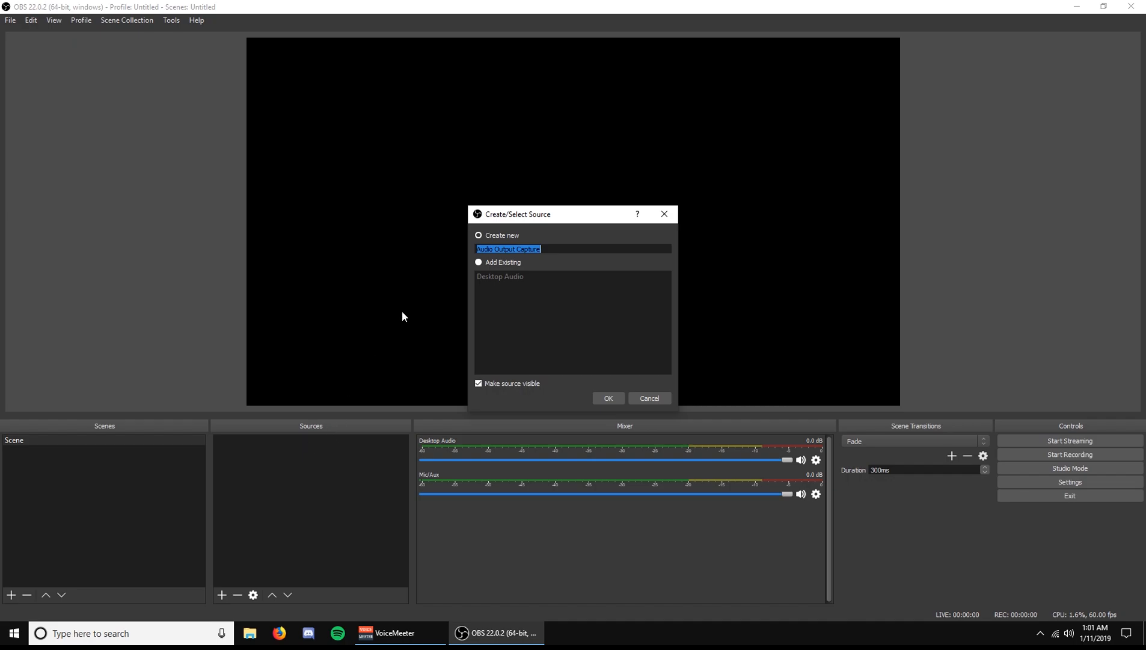
text(Discord)
click(607, 398)
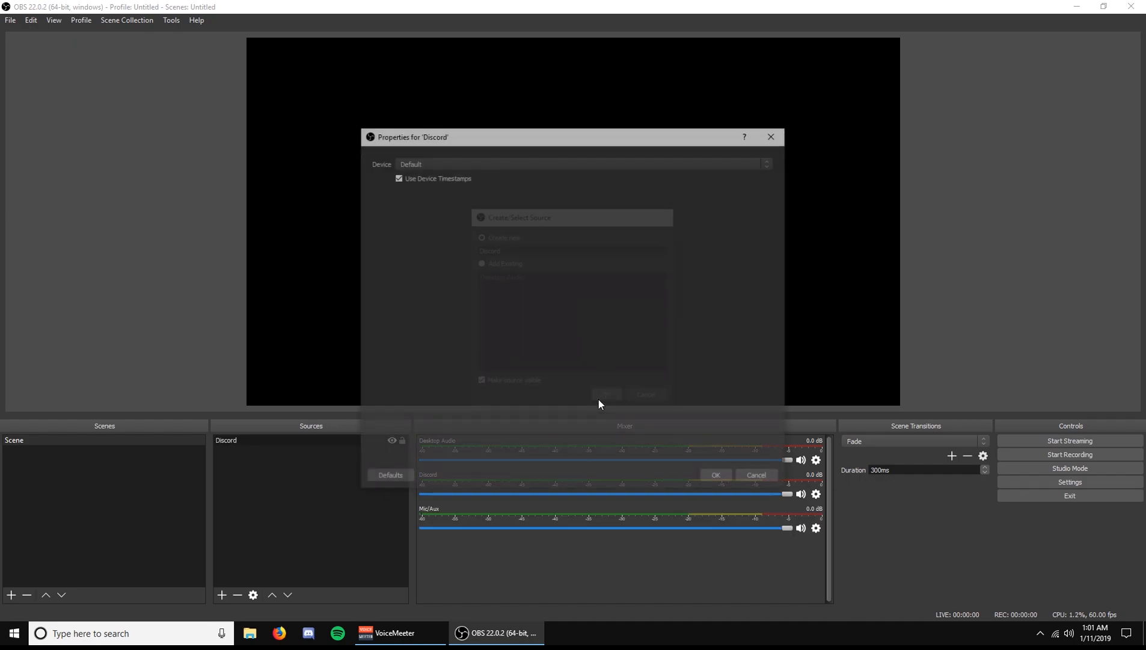
click(426, 160)
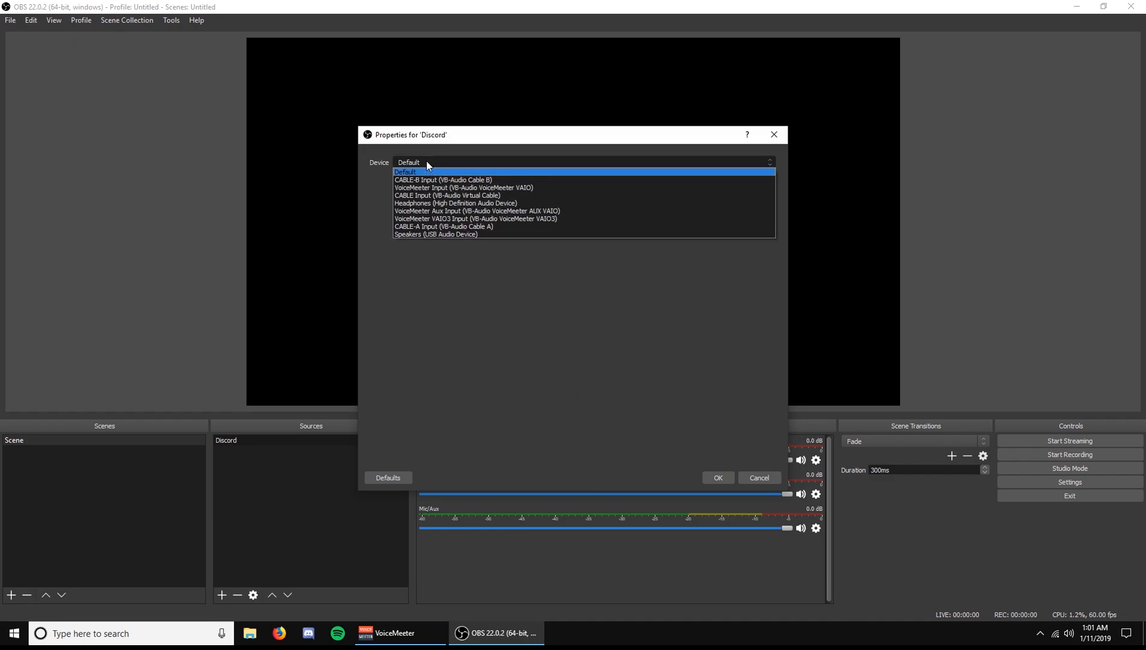
click(455, 227)
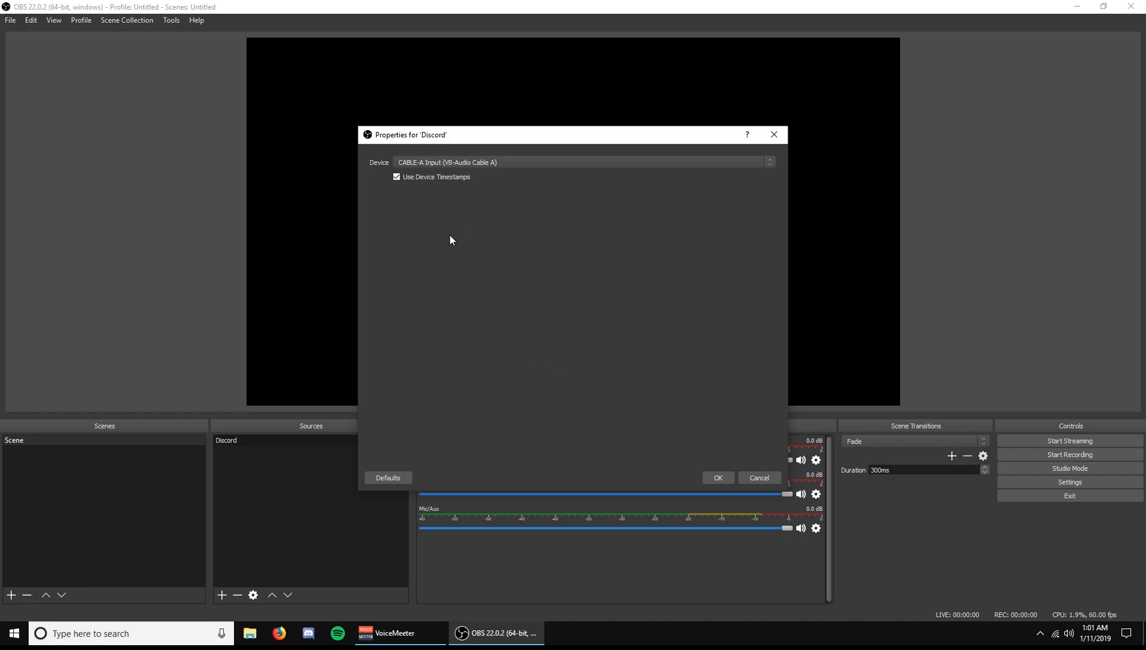
click(716, 475)
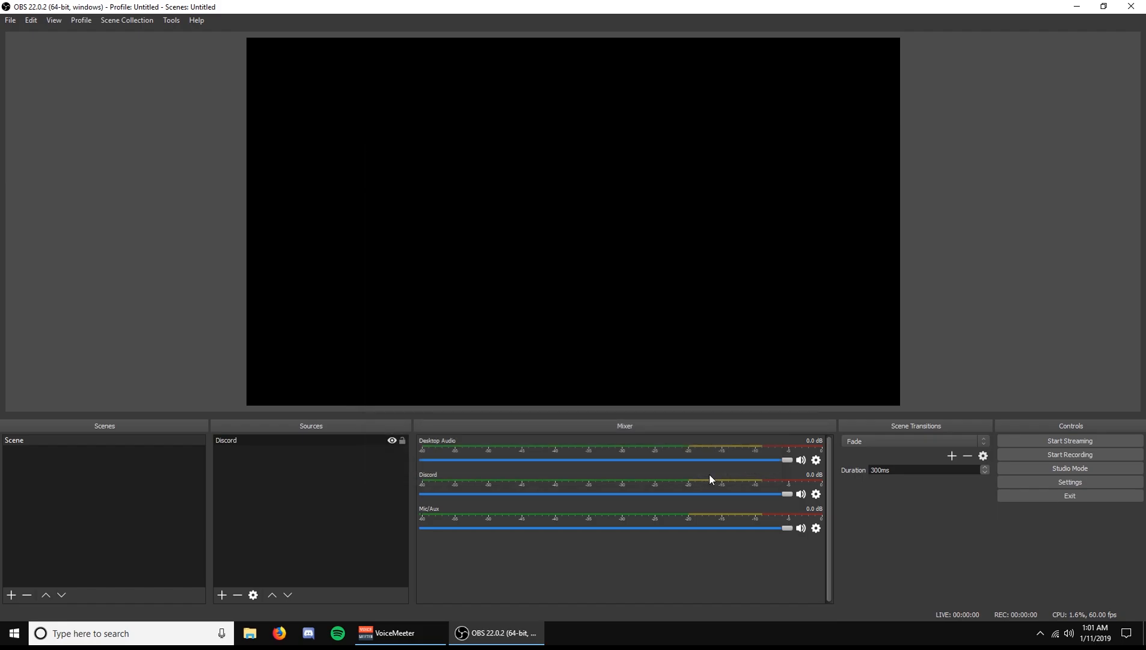
key(alt+F10)
Step: Add an Audio Output Capture source named Spotify using the device CABLE-B Input (VB-Audio Cable B)
click(221, 595)
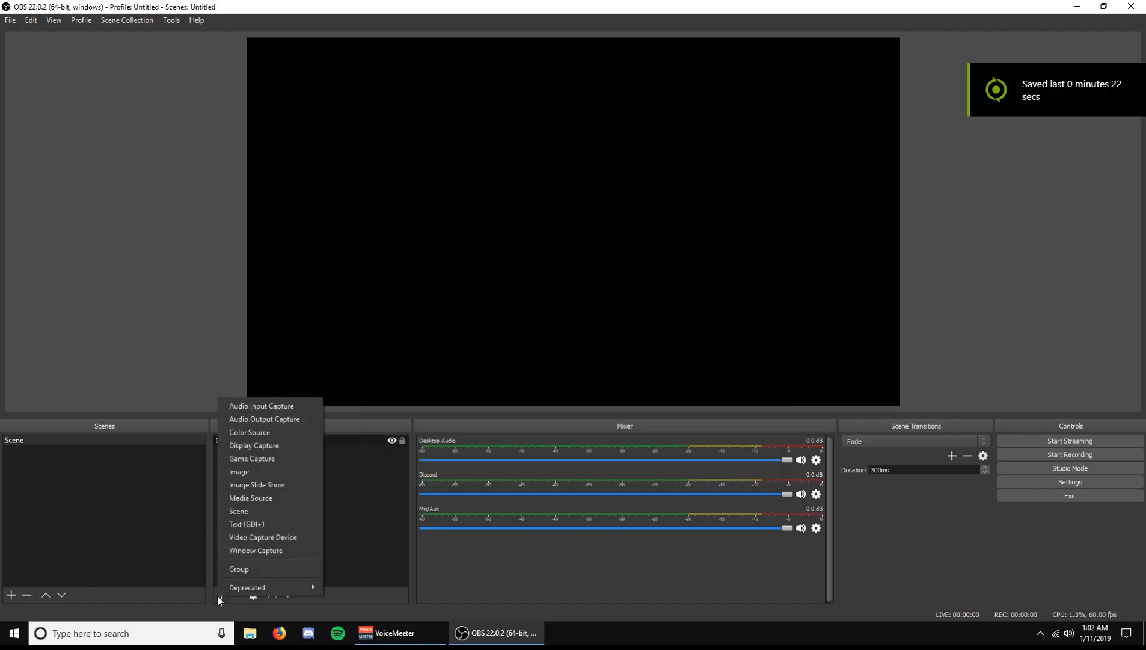
click(265, 424)
text(Spotify)
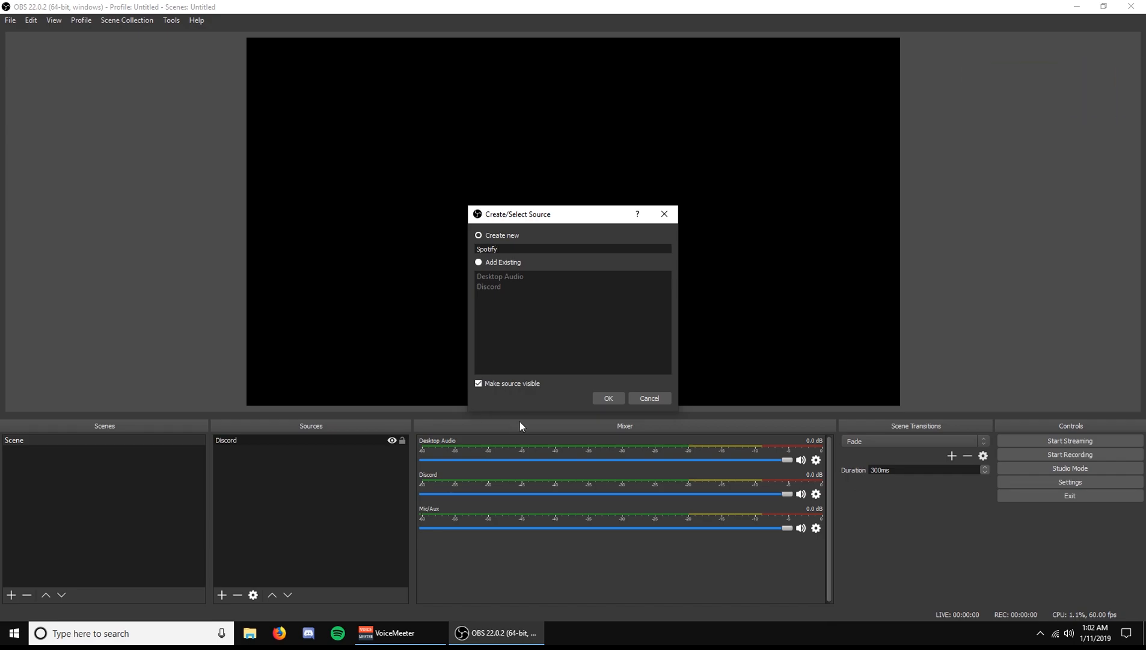
click(609, 398)
click(434, 160)
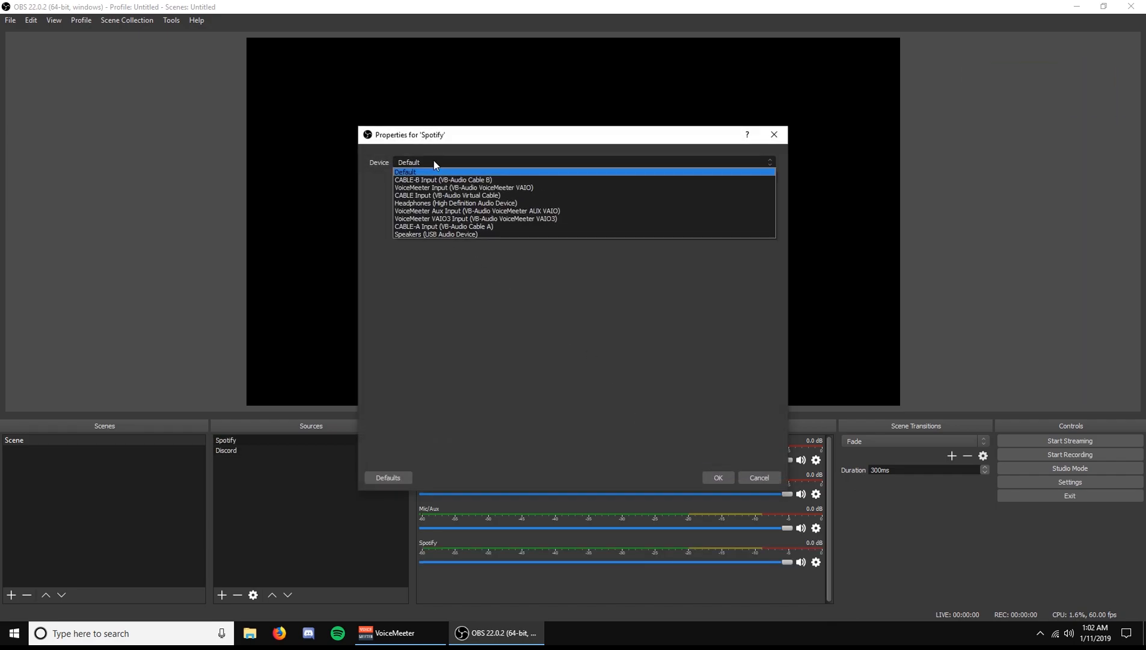
click(443, 179)
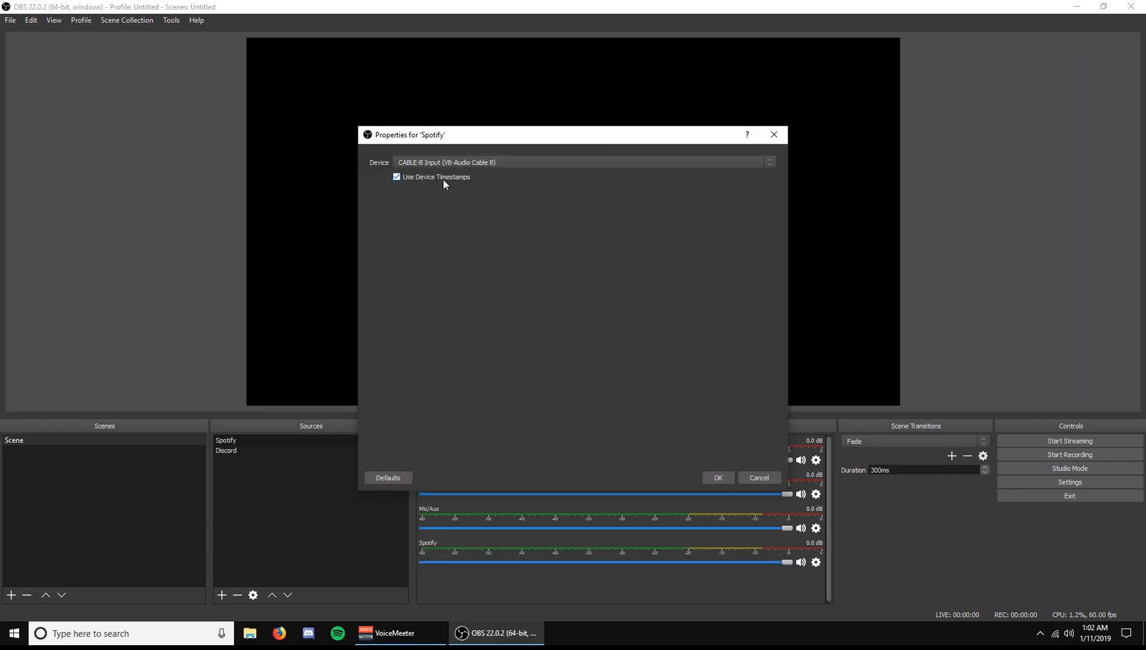
click(718, 477)
Step: In Advanced Audio Properties, assign the Discord source to track 3 only and the Spotify source to track 4 only
right_click(604, 578)
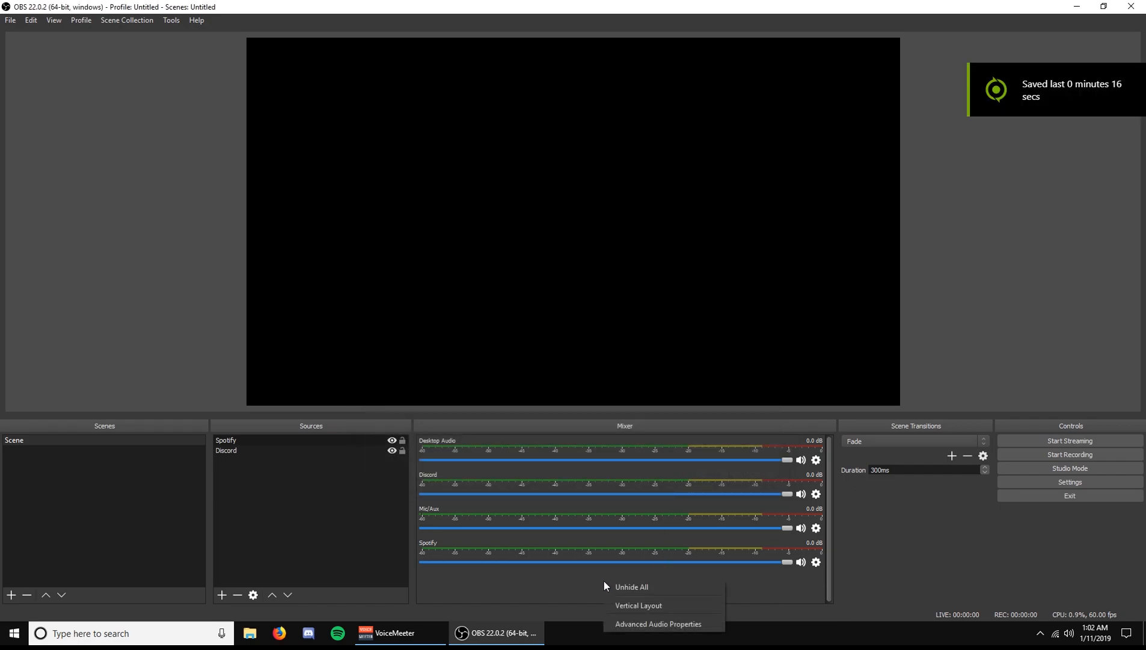
click(623, 620)
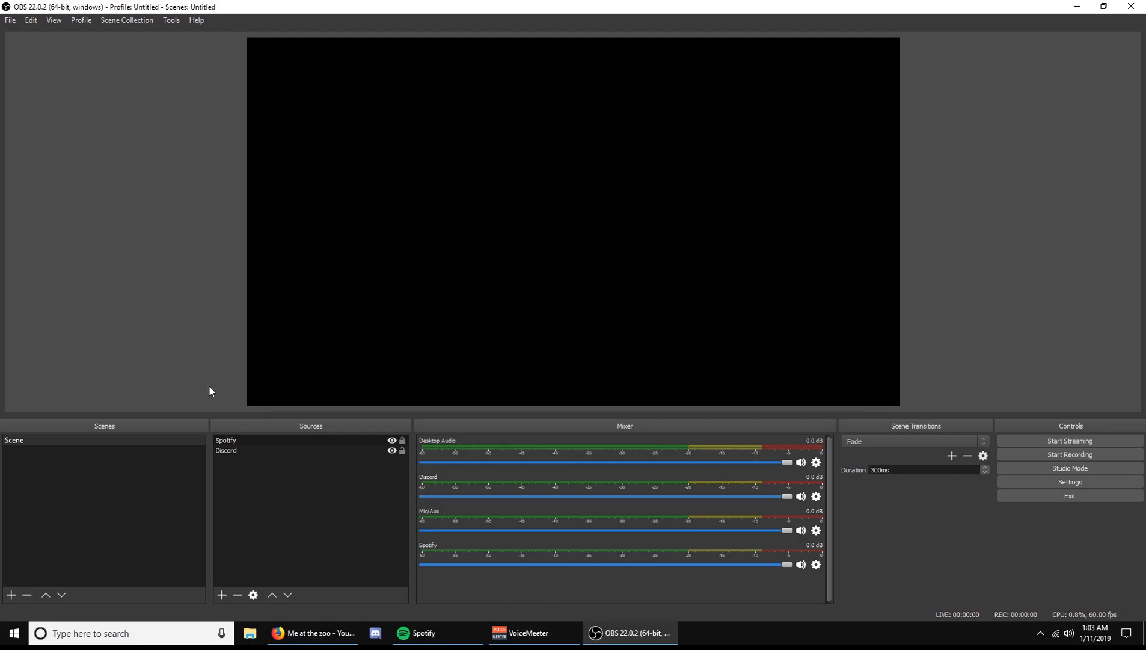
Step: Play and pause the Spotify song in the background to test its separate channel in the mixer
mouse_move(438, 632)
click(439, 608)
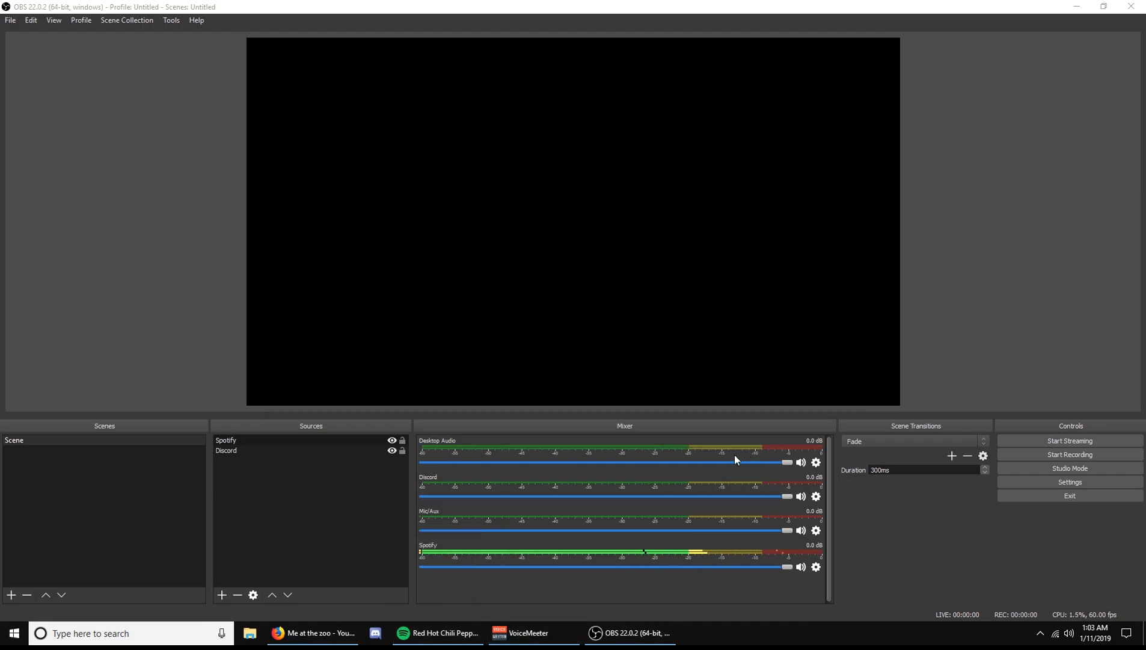
click(439, 609)
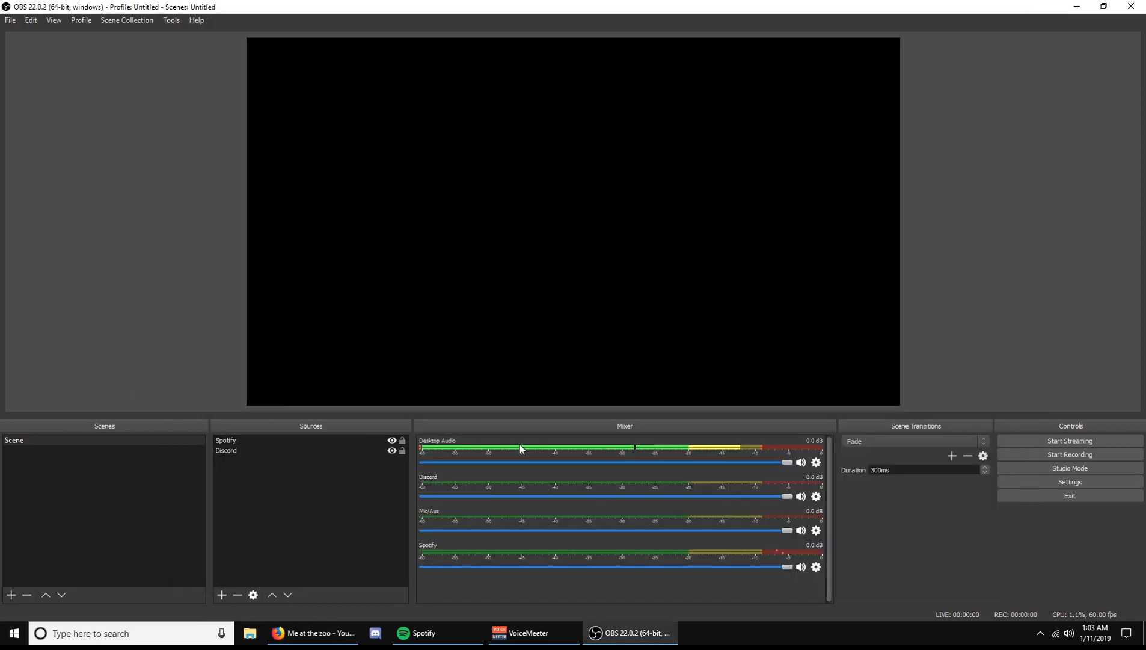
click(437, 608)
click(438, 609)
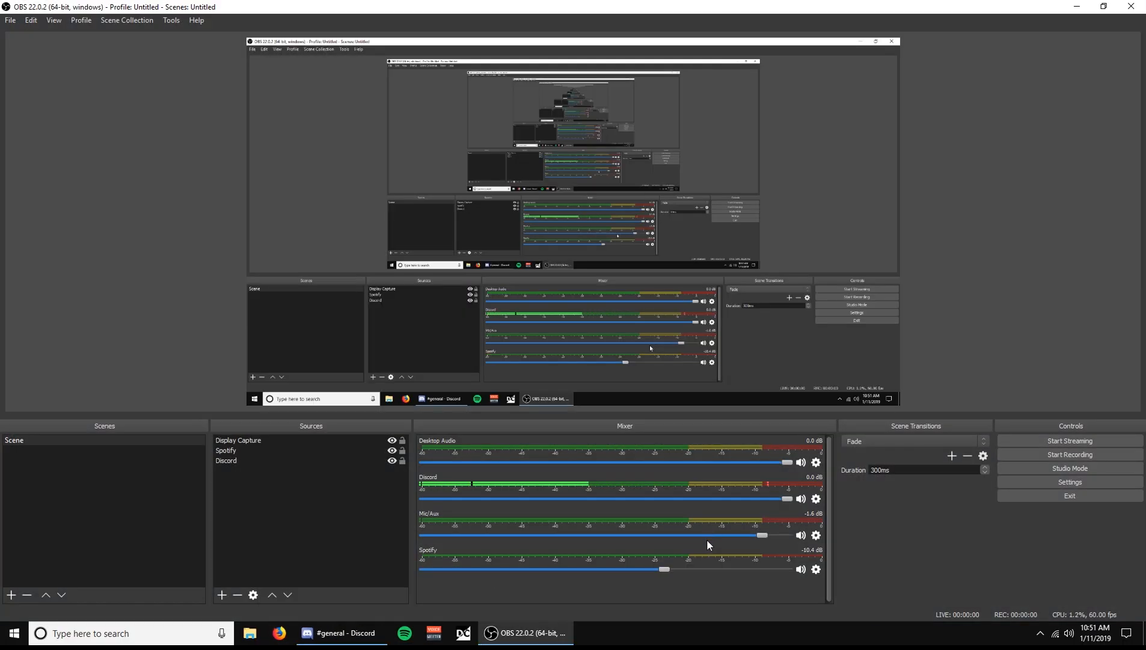
Step: Add Desktop Audio, Discord, Mic/Aux and Spotify to track 6 as well in Advanced Audio Properties
right_click(736, 585)
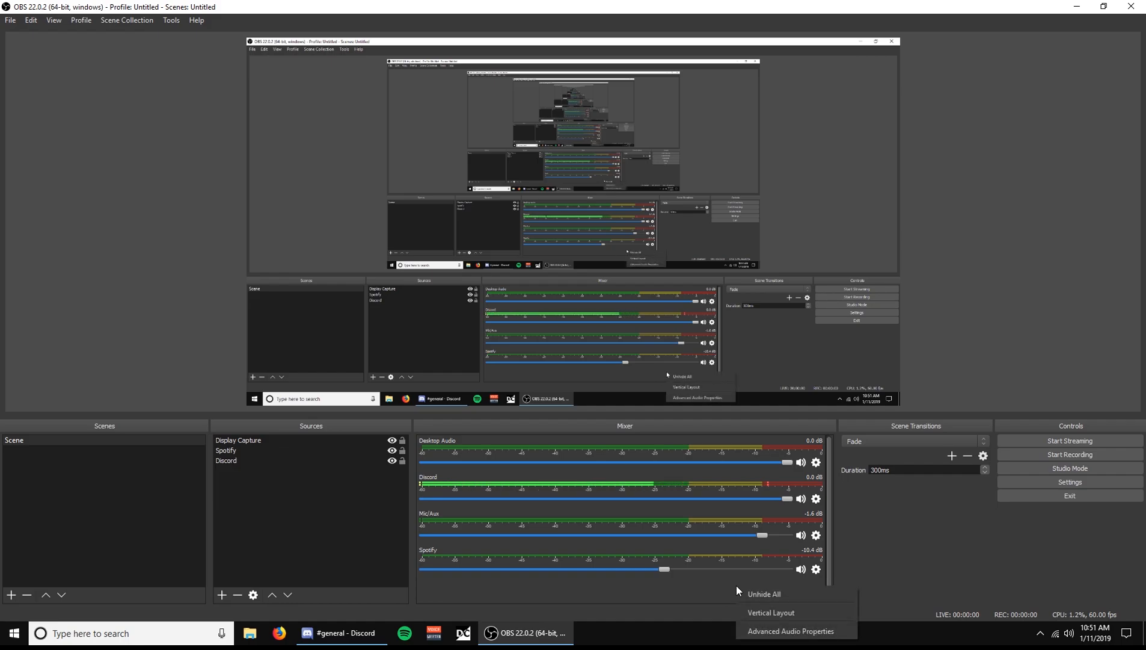
click(765, 630)
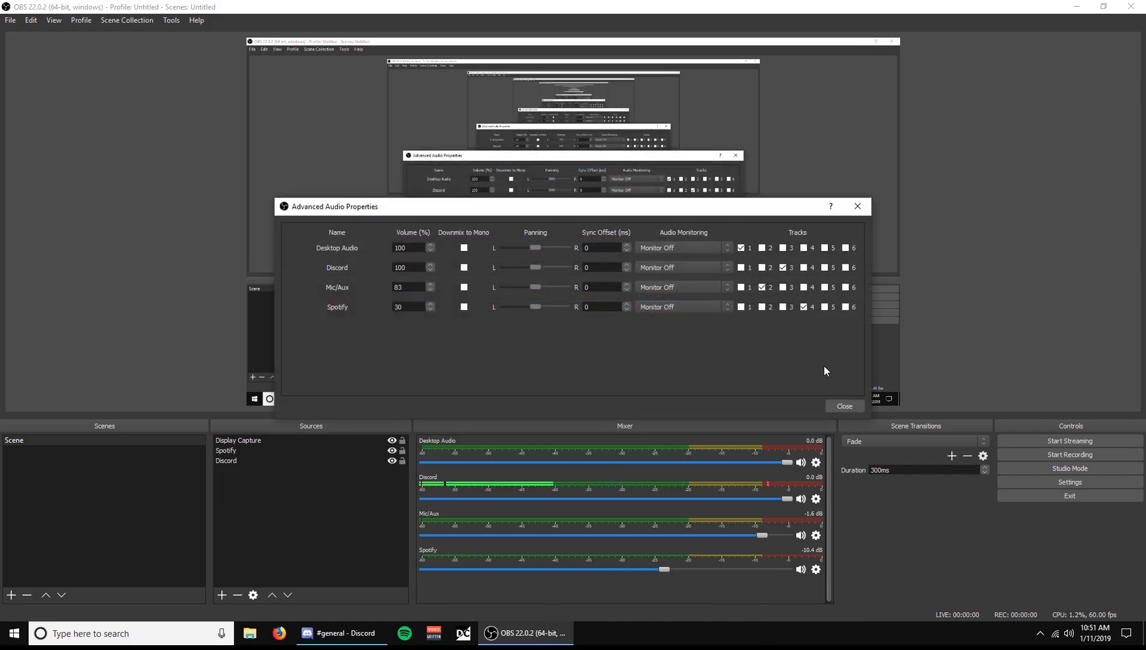
click(845, 307)
click(846, 287)
click(846, 267)
click(846, 248)
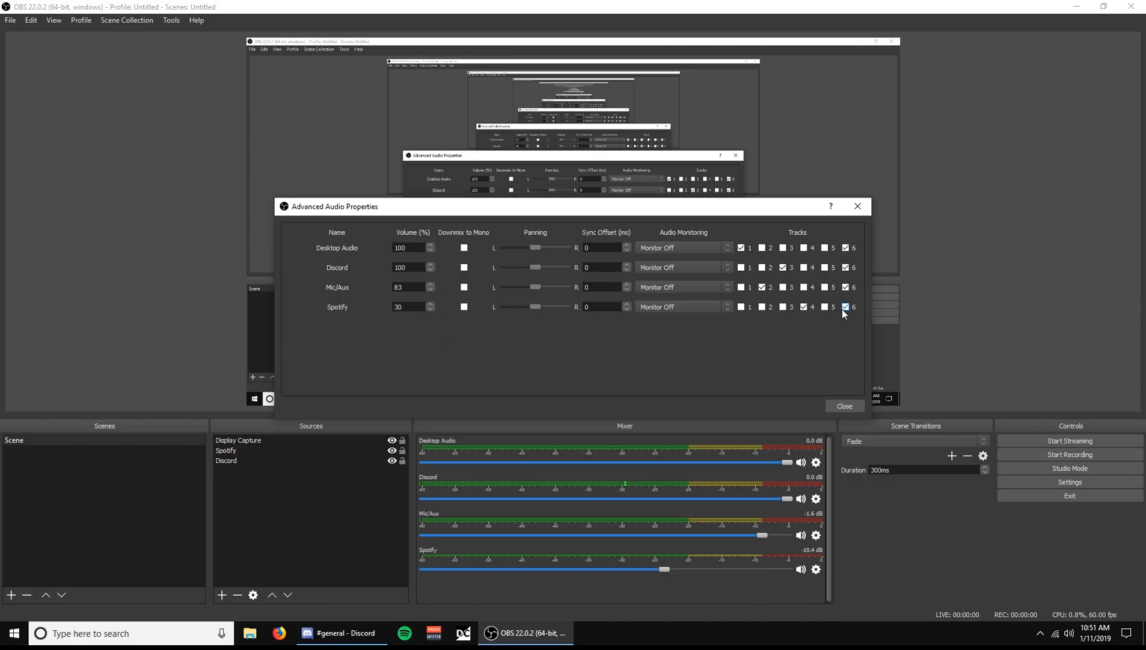
click(842, 406)
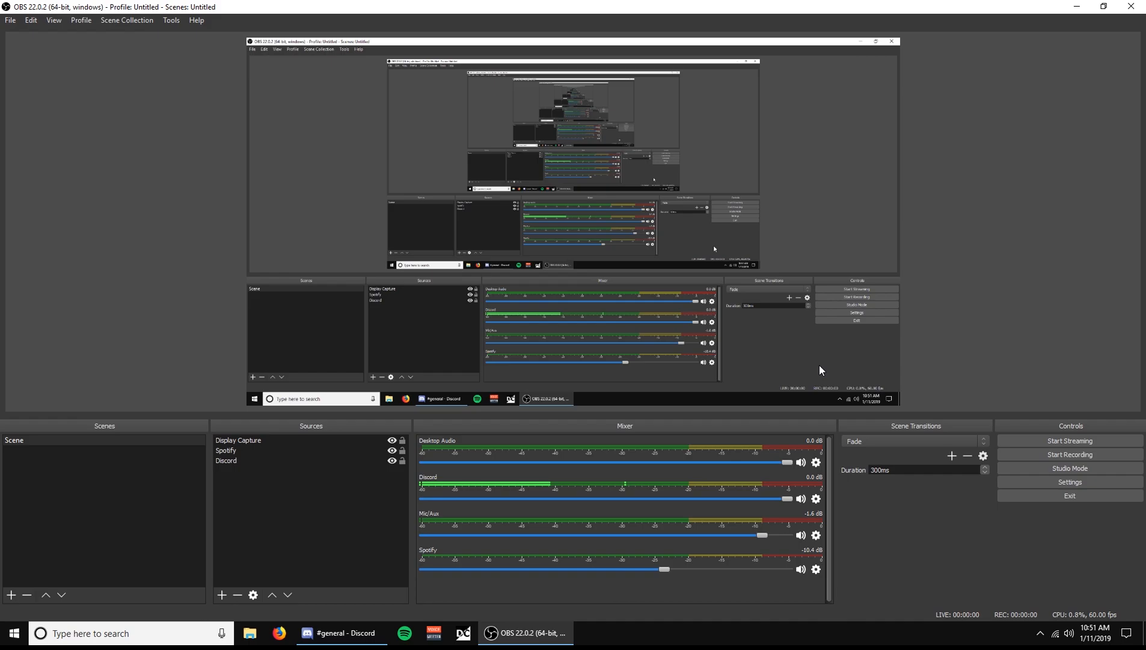
key(alt+F10)
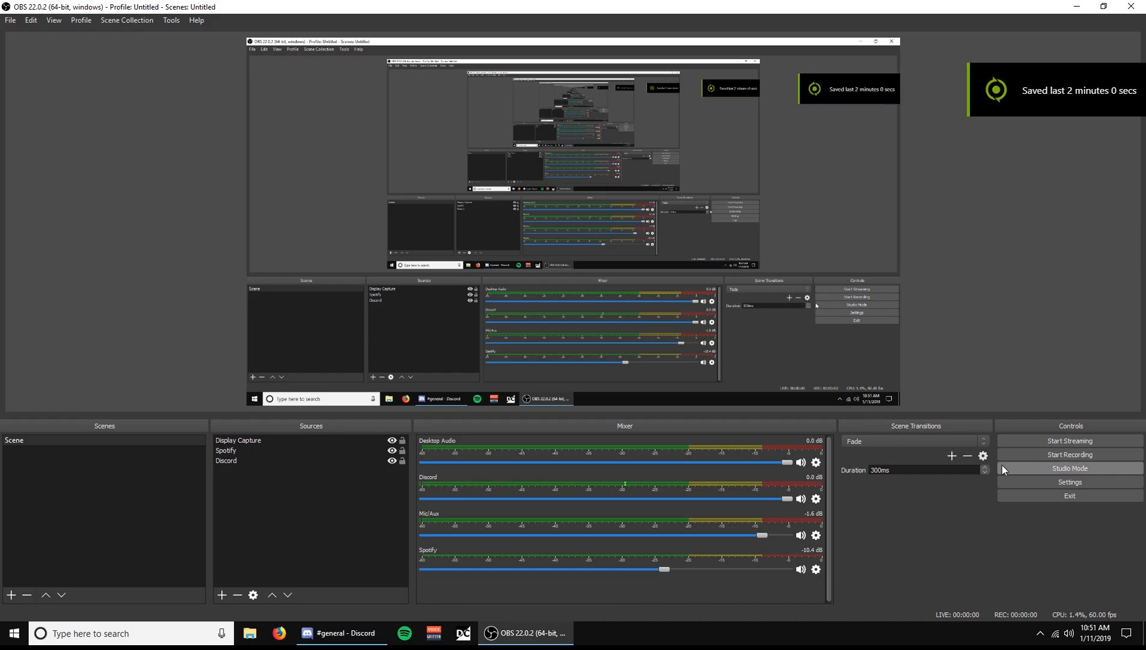
Step: Examine the desktop and mic/auxiliary audio device assignments in the Audio settings
click(1043, 481)
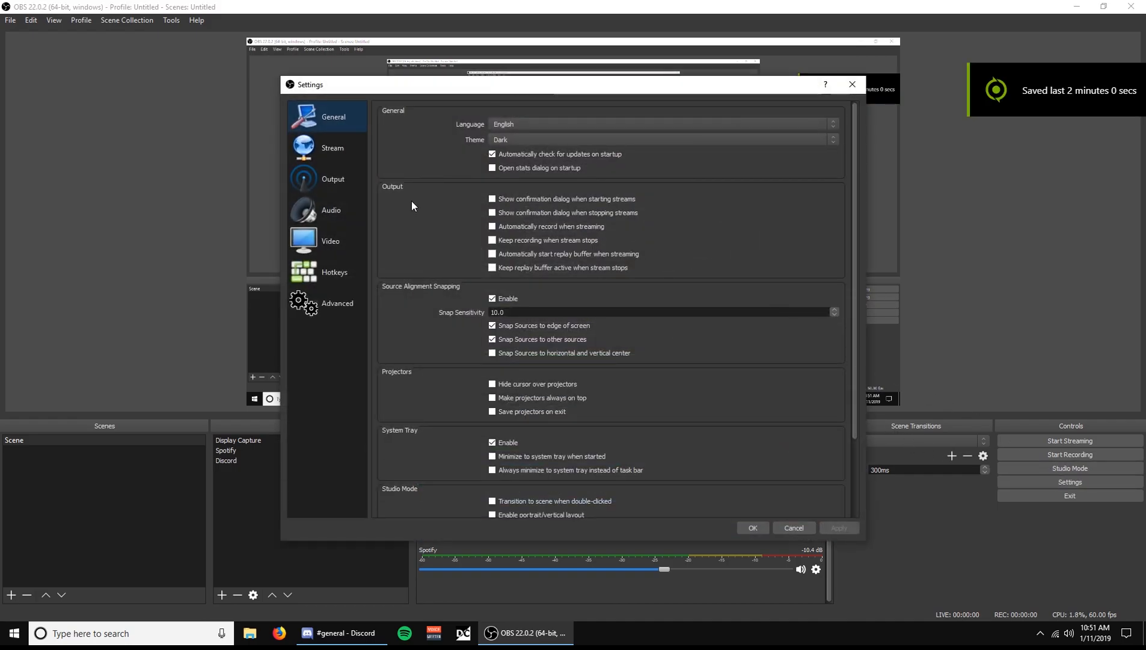
click(341, 212)
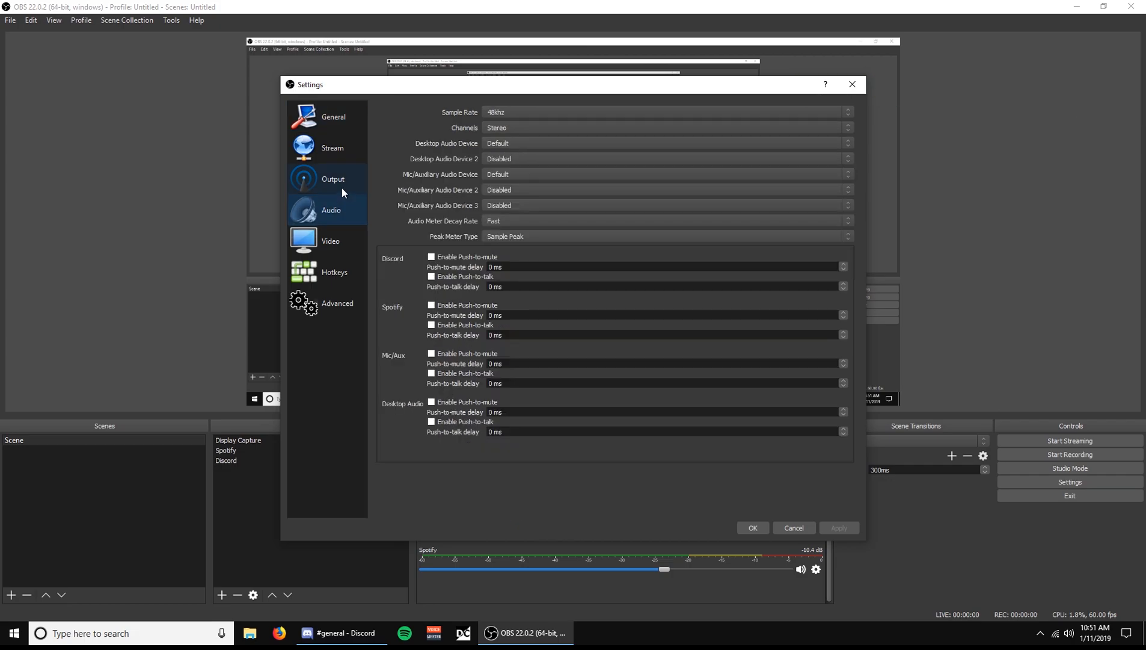
click(502, 142)
click(497, 159)
click(503, 174)
click(510, 192)
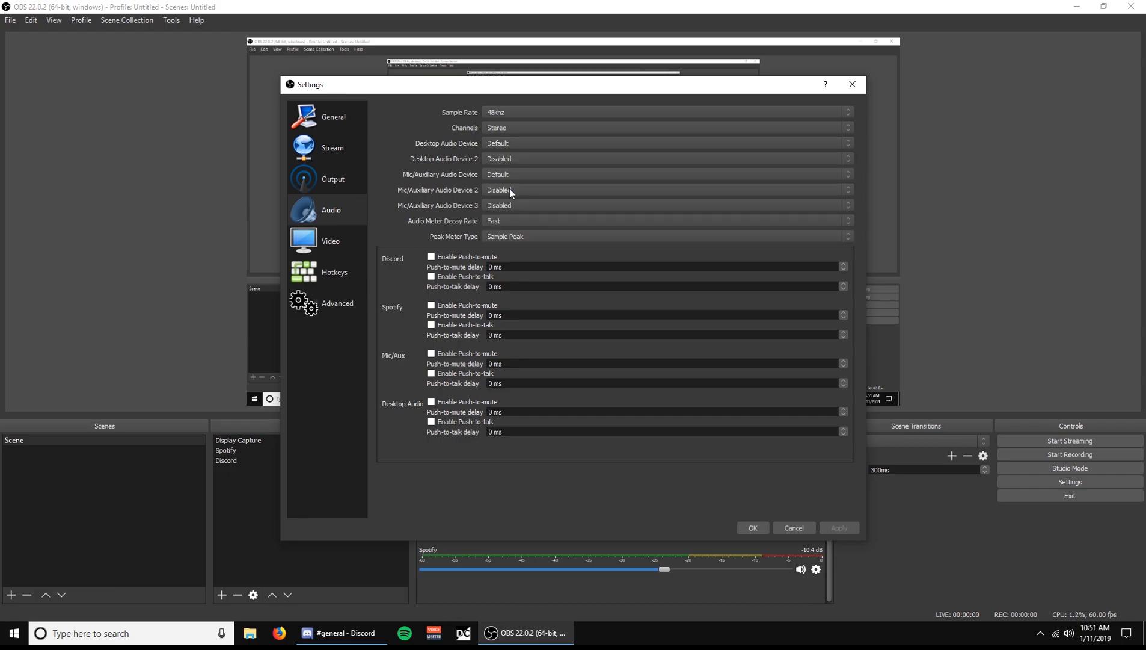
Step: Set the output mode to Advanced in the Output settings
click(315, 178)
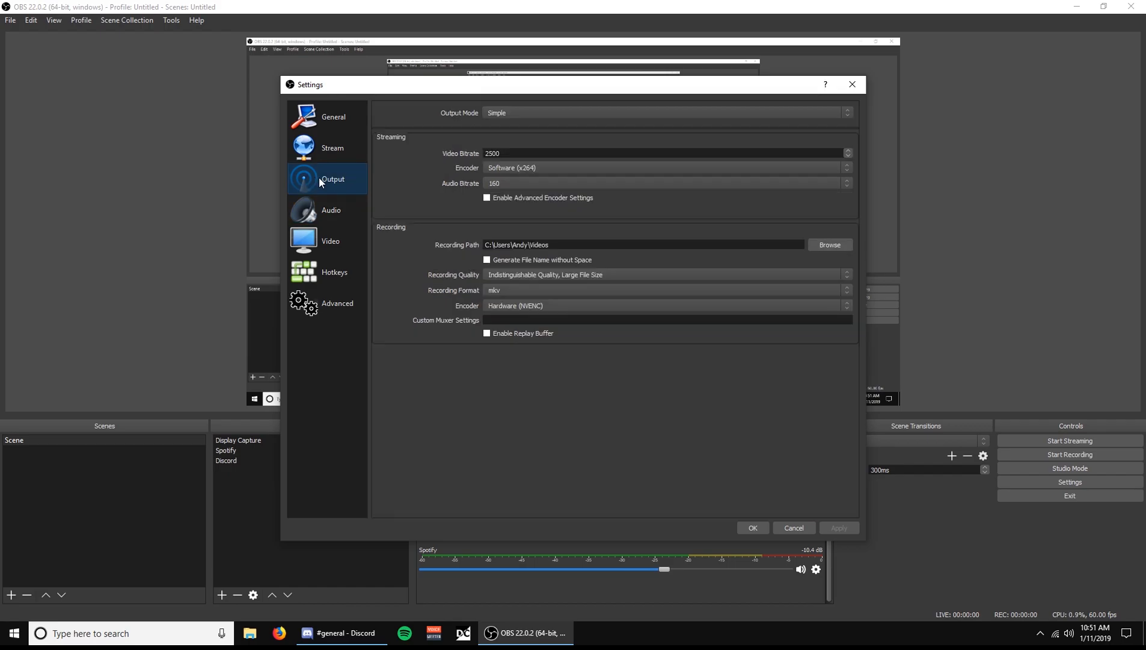
click(502, 114)
click(502, 127)
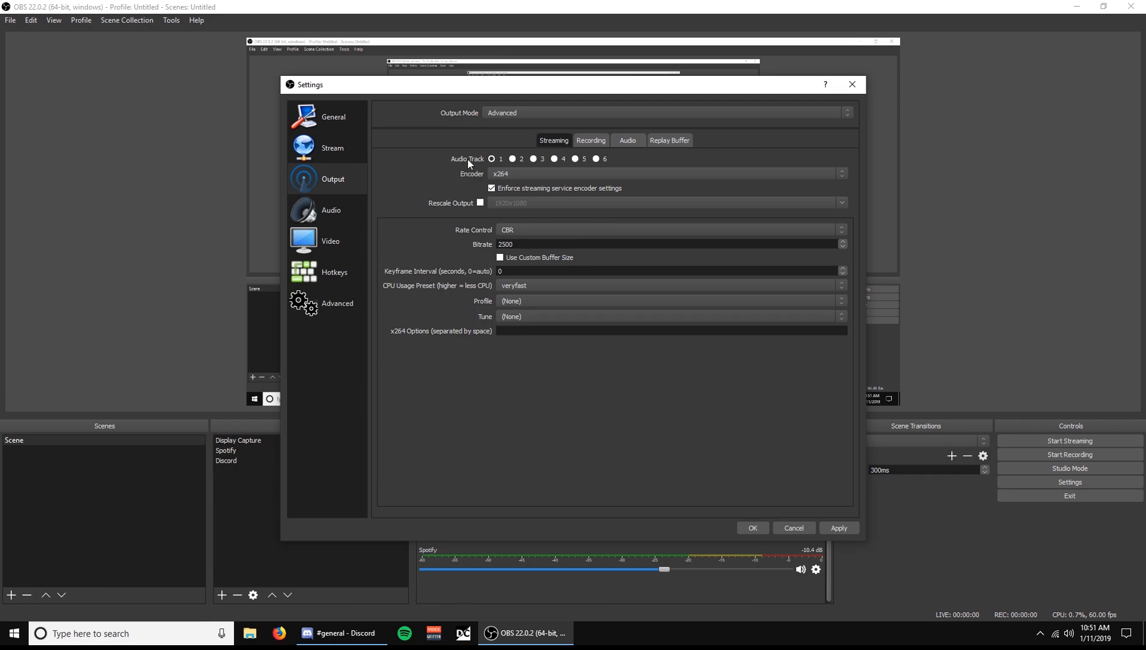
Step: Assign audio track 6 to the streaming output, review the available recording formats, and save the output settings
click(596, 159)
click(586, 141)
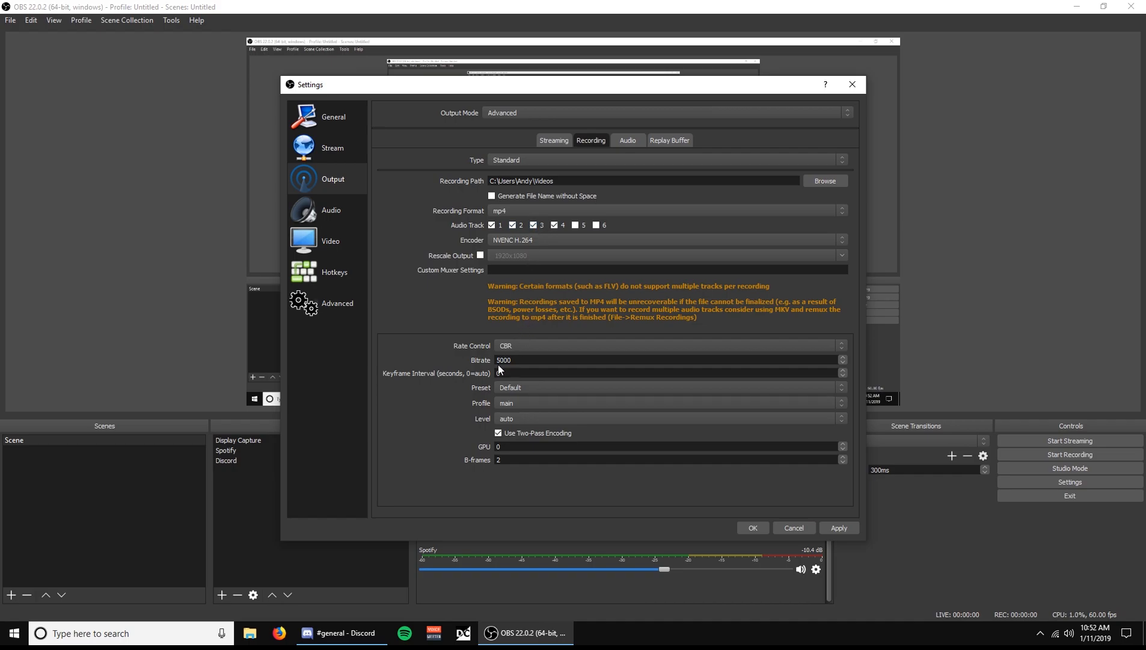
click(524, 209)
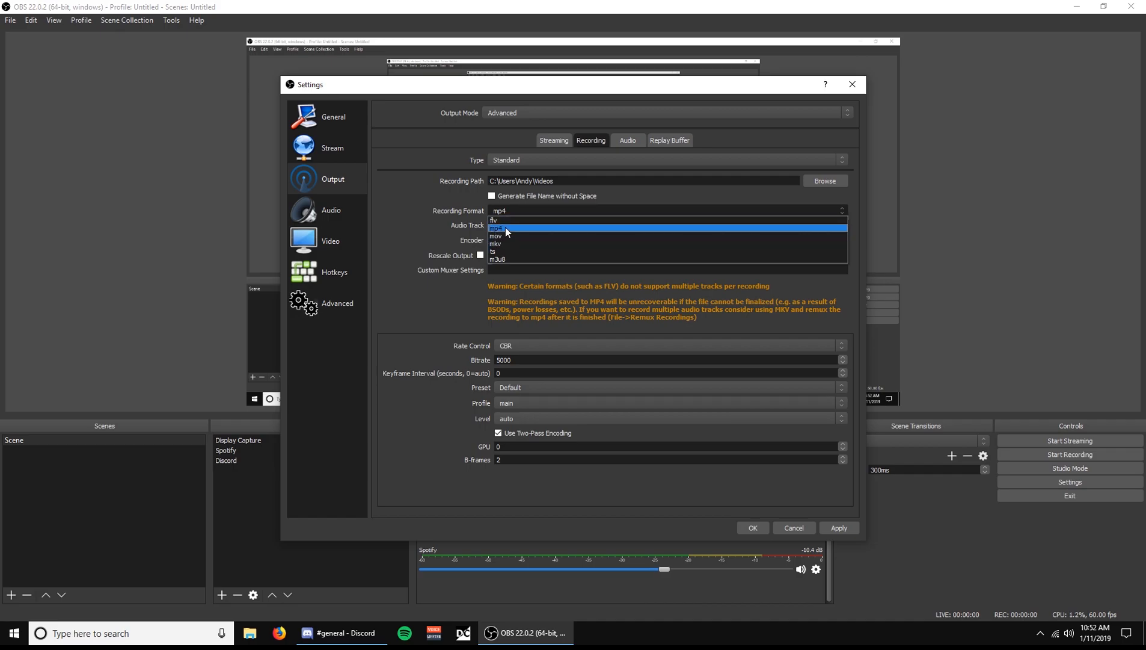
click(711, 352)
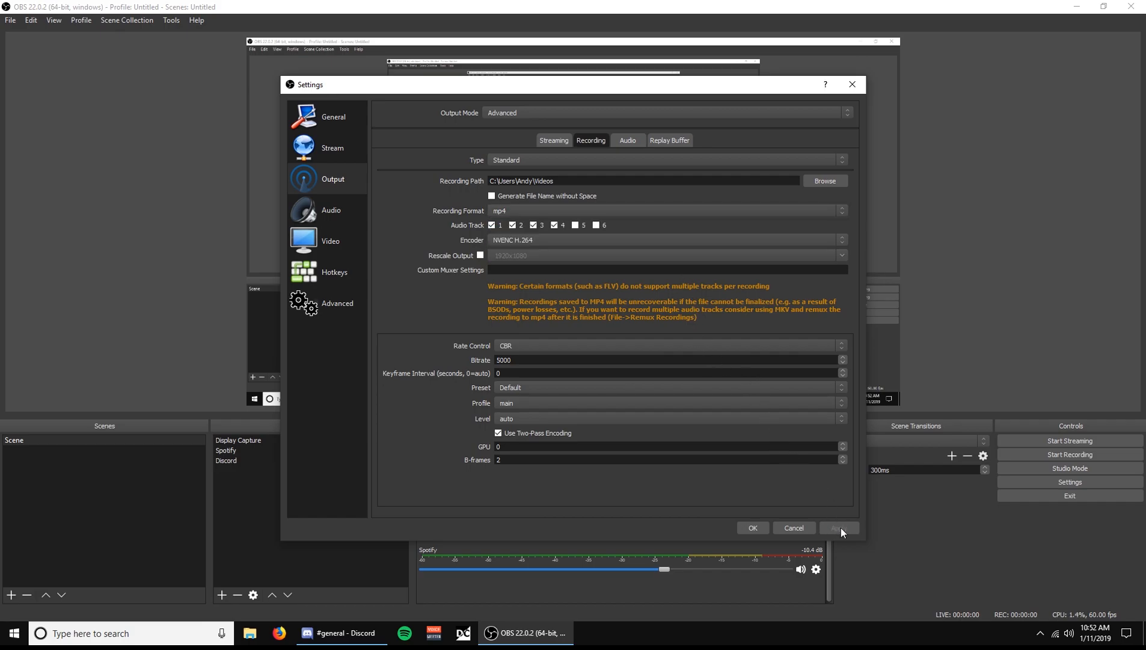
click(749, 528)
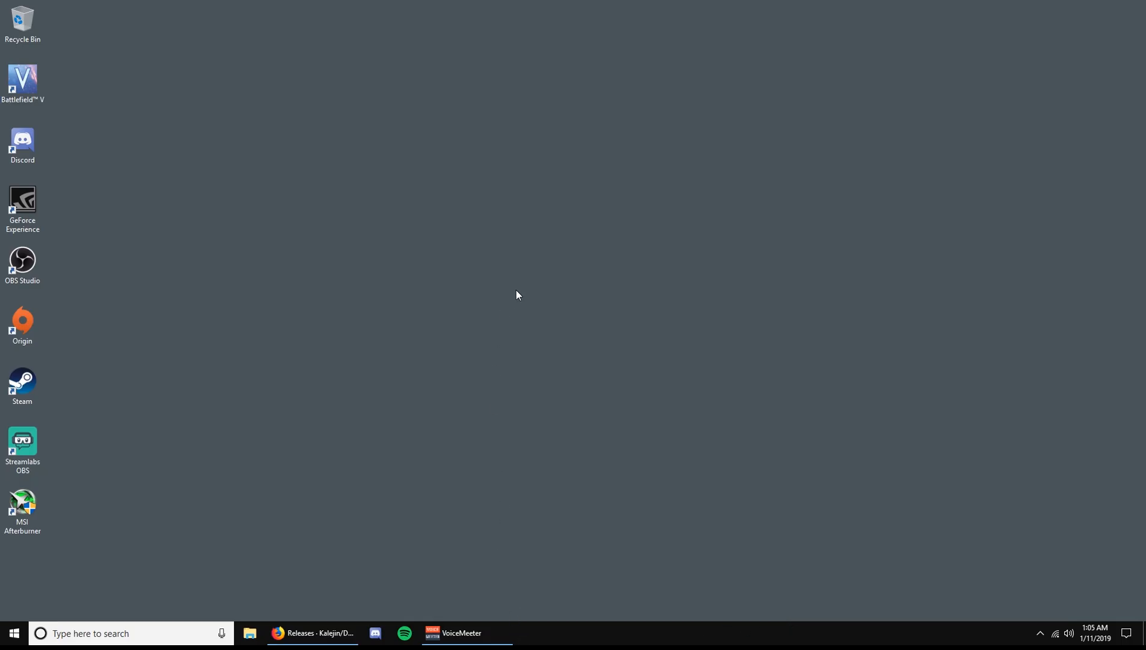
Step: Switch to VoiceMeeter and turn off the A1 and B1 routing on Voicemeeter AUX, VAIO 3 and hardware inputs 3 and 4
click(457, 632)
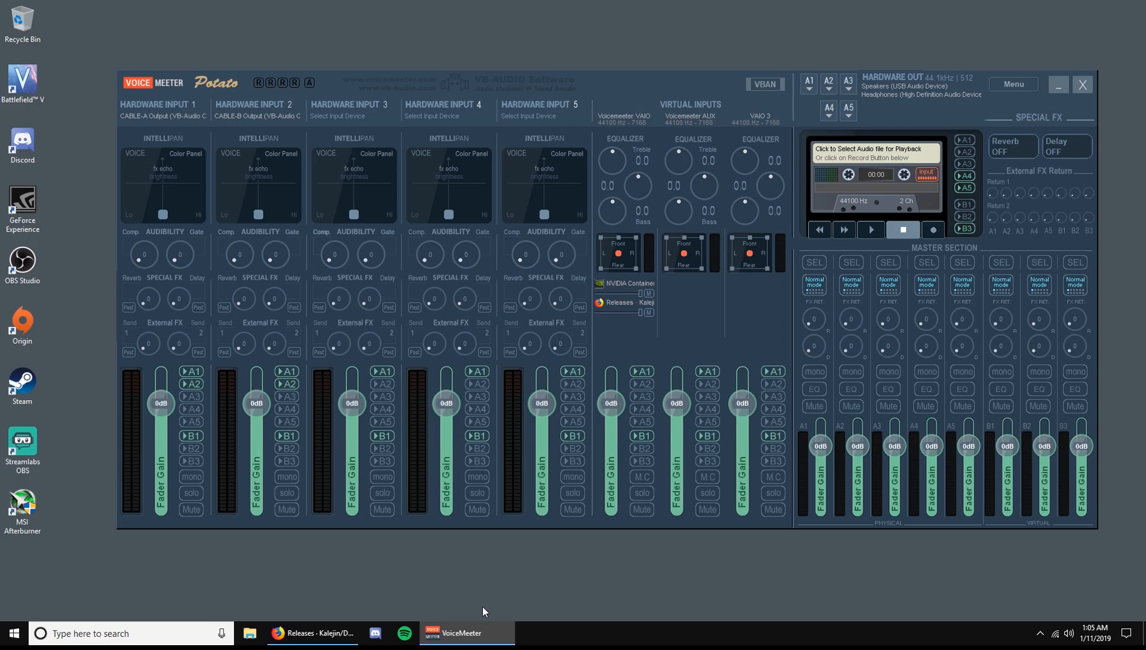
click(709, 436)
click(712, 372)
click(770, 372)
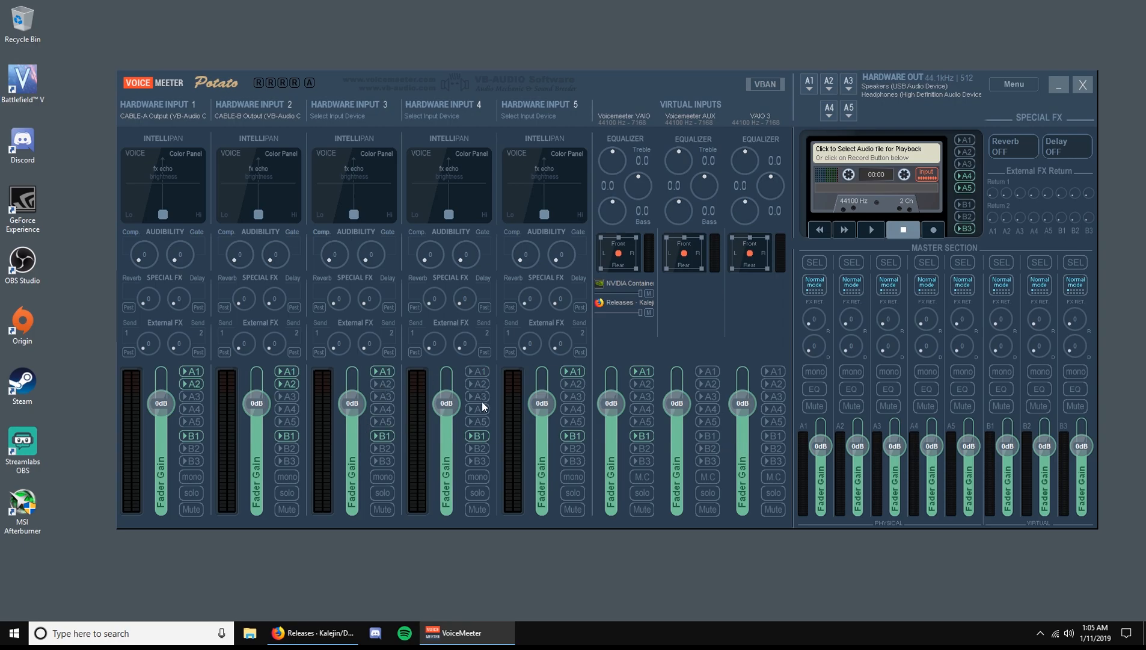
click(384, 436)
Step: Assign WDM: CABLE Output (VB-Audio Virtual Cable) to hardware input 3 and WDM: Microphone (USB Audio Device) to hardware input 4
click(338, 104)
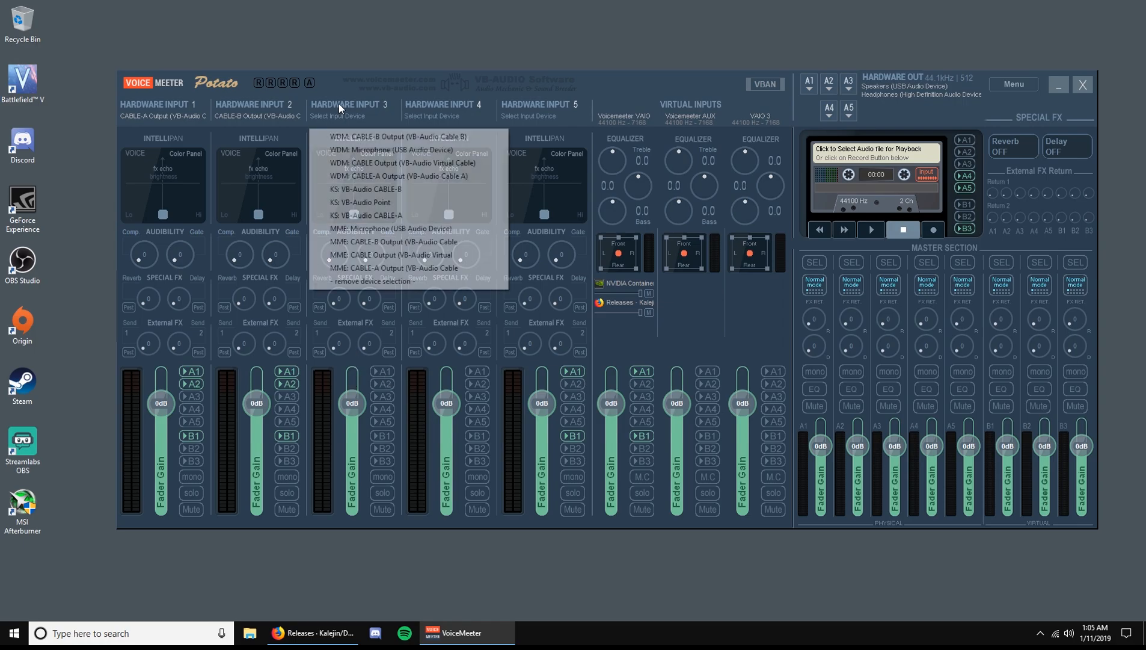
click(396, 162)
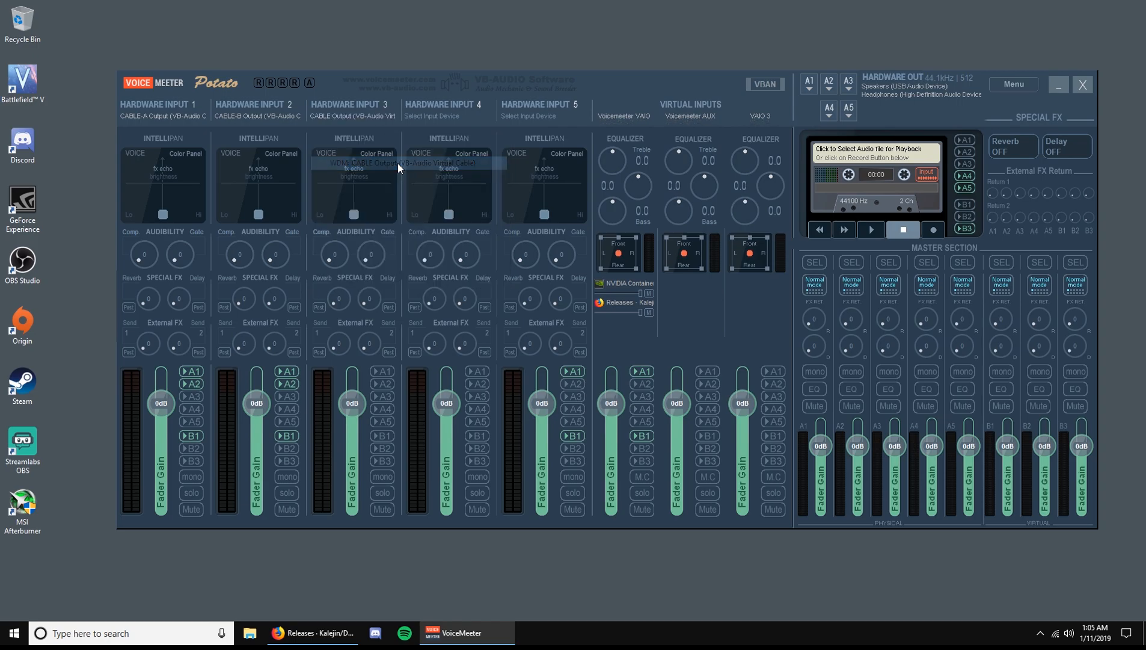
click(442, 106)
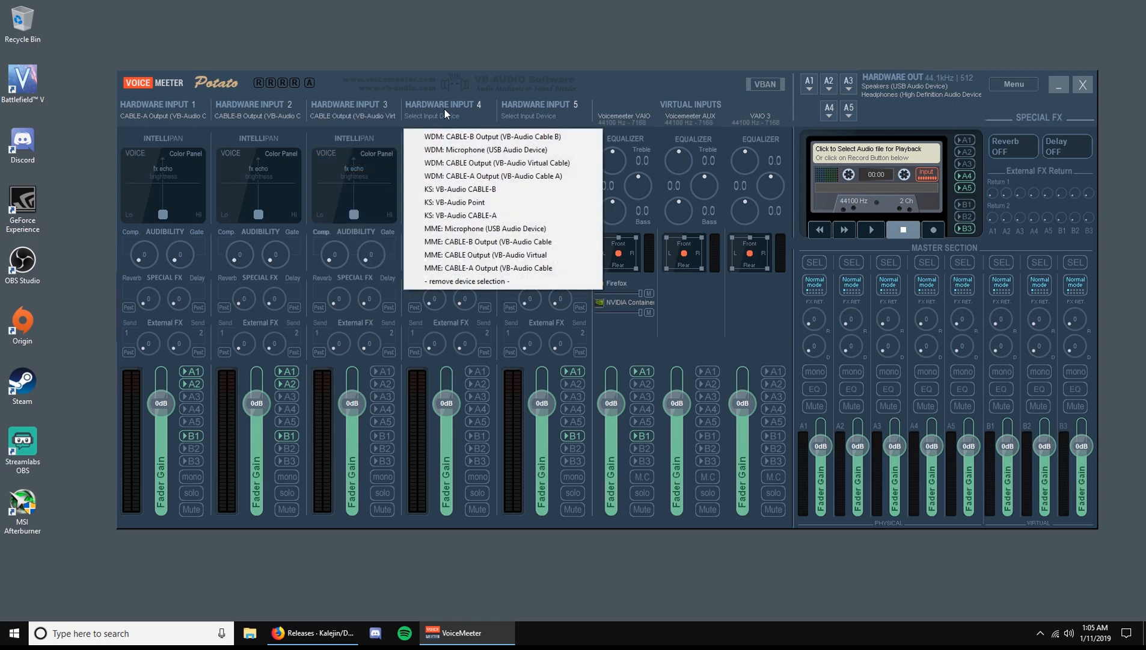
click(465, 146)
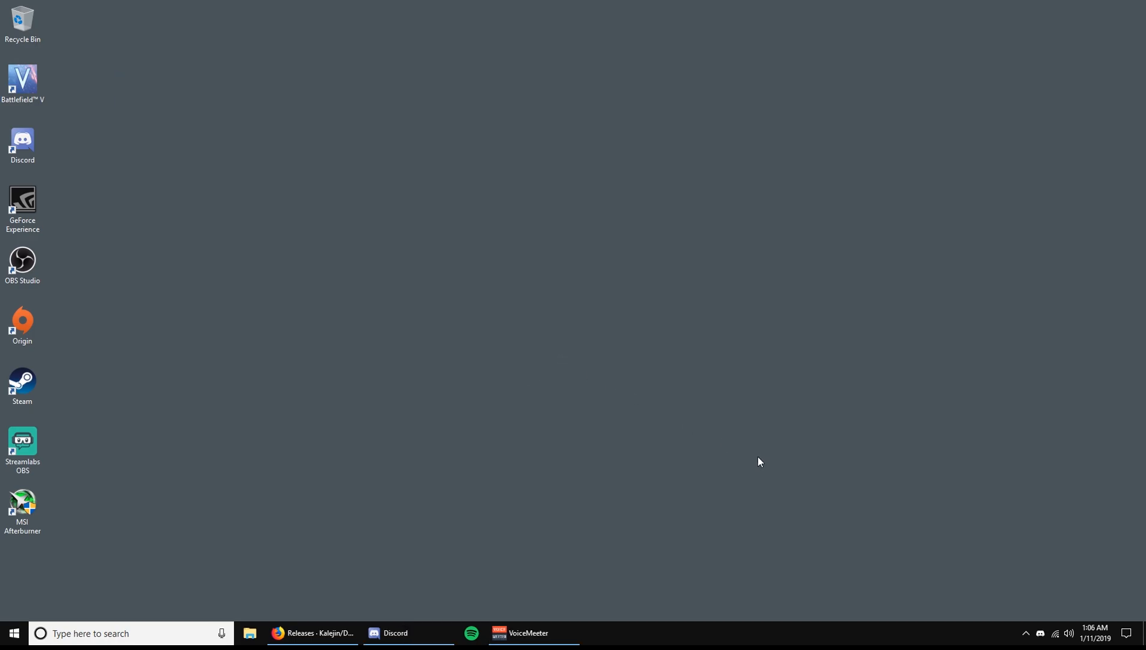
Step: Set VoiceMeeter VAIO3 Output as the default recording device in the Windows sound settings
right_click(1069, 633)
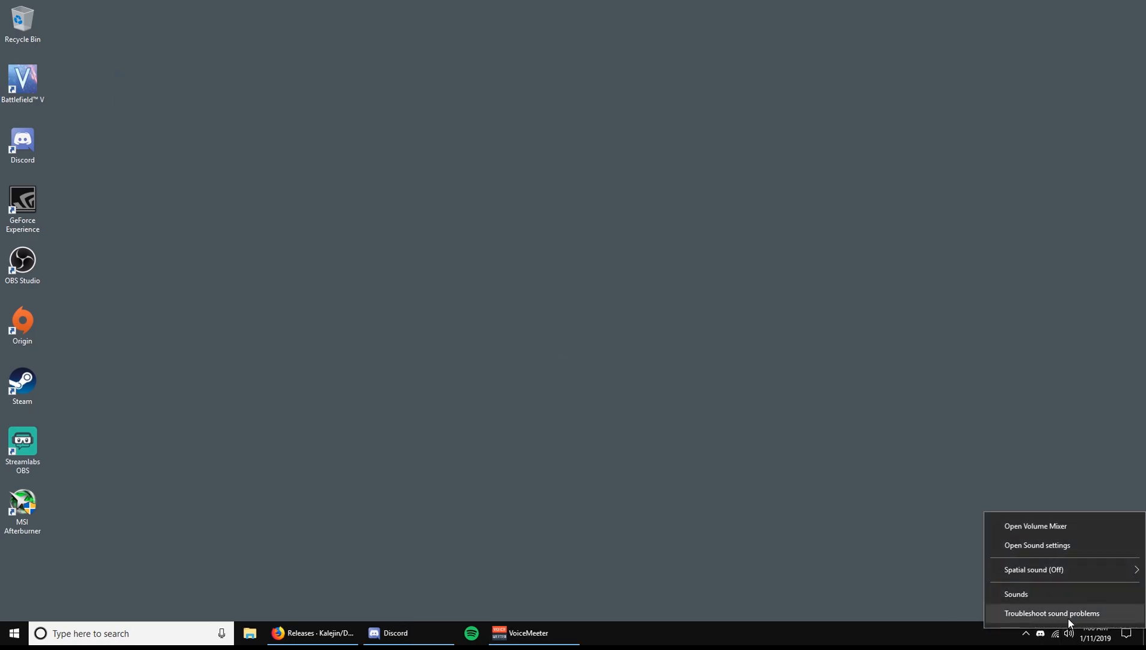
click(1062, 597)
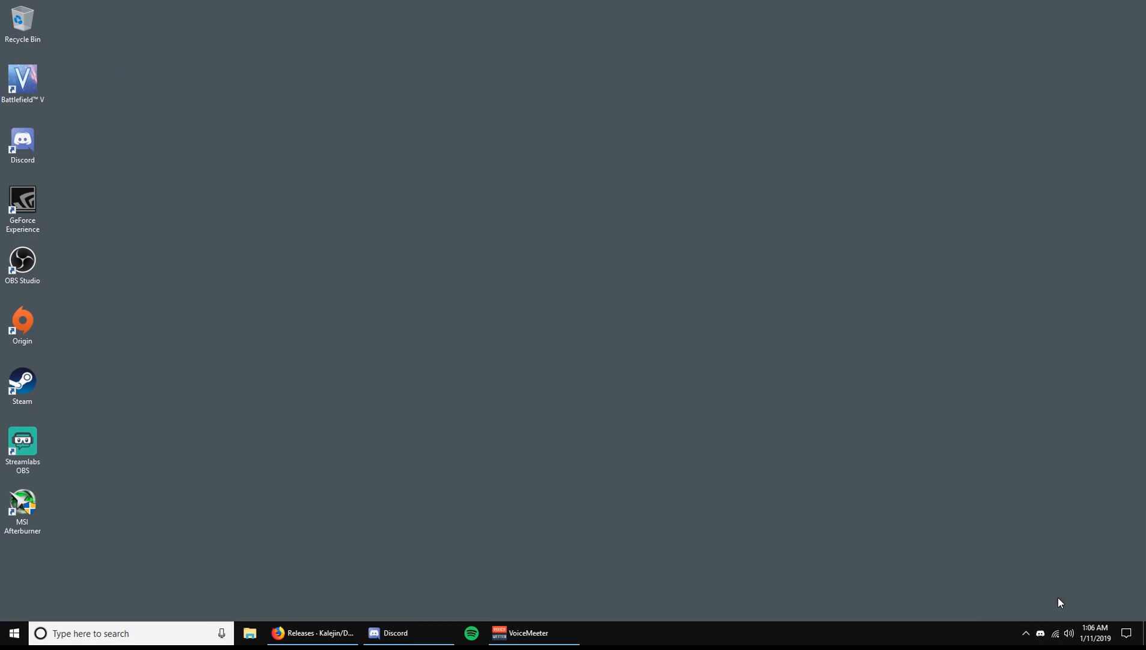
click(183, 154)
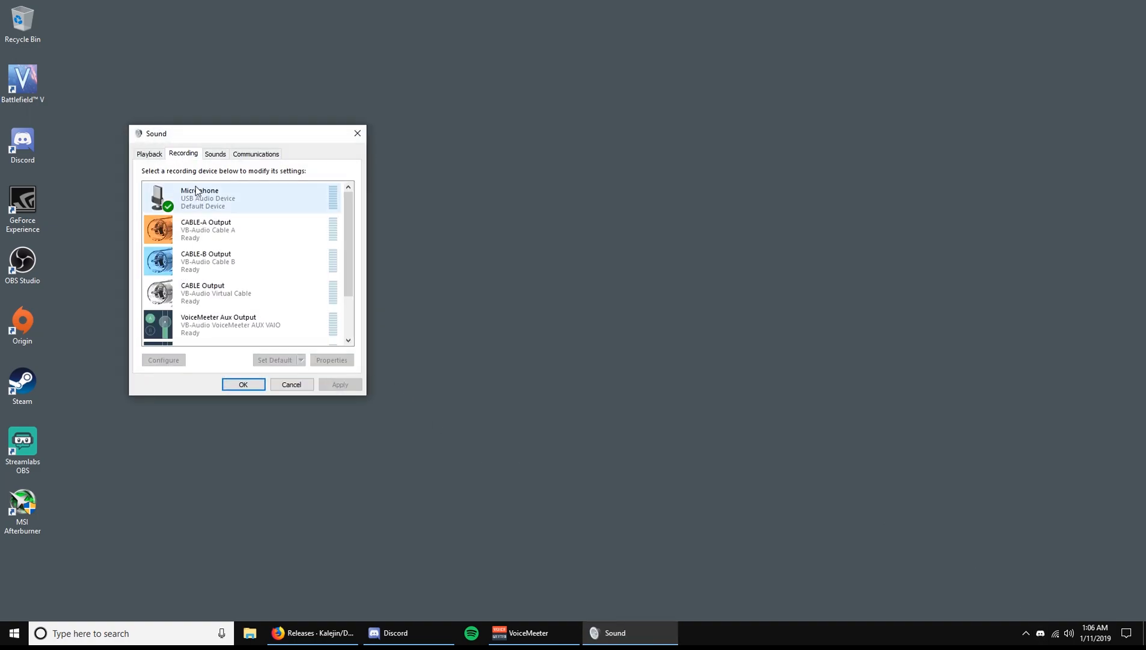
drag(348, 283, 347, 320)
click(276, 330)
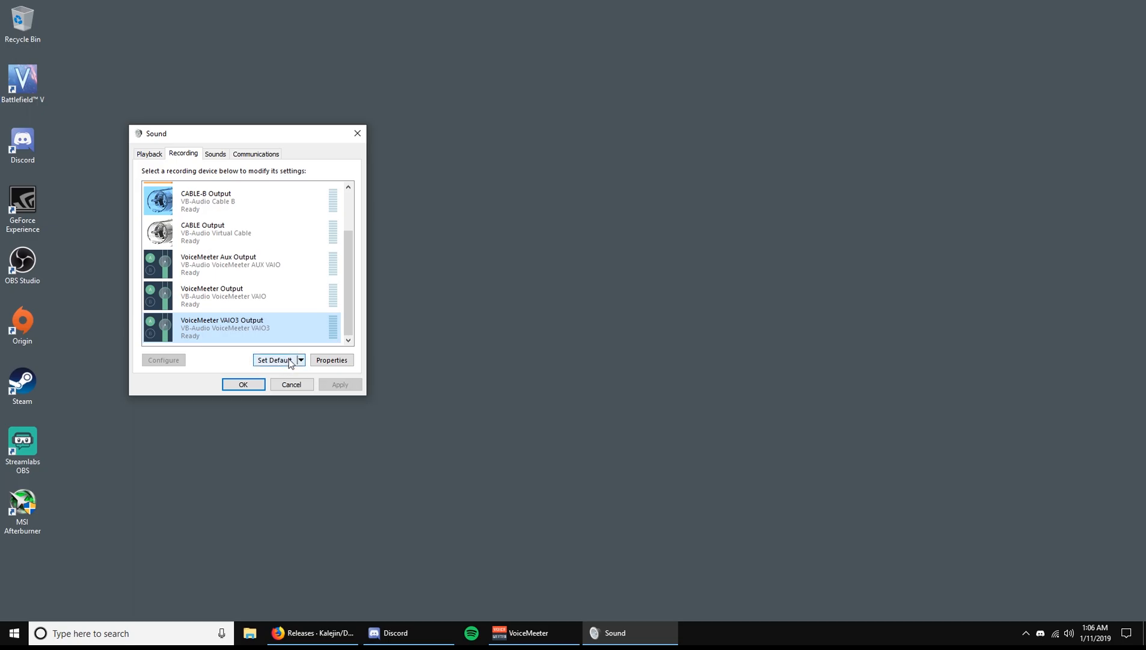
click(275, 360)
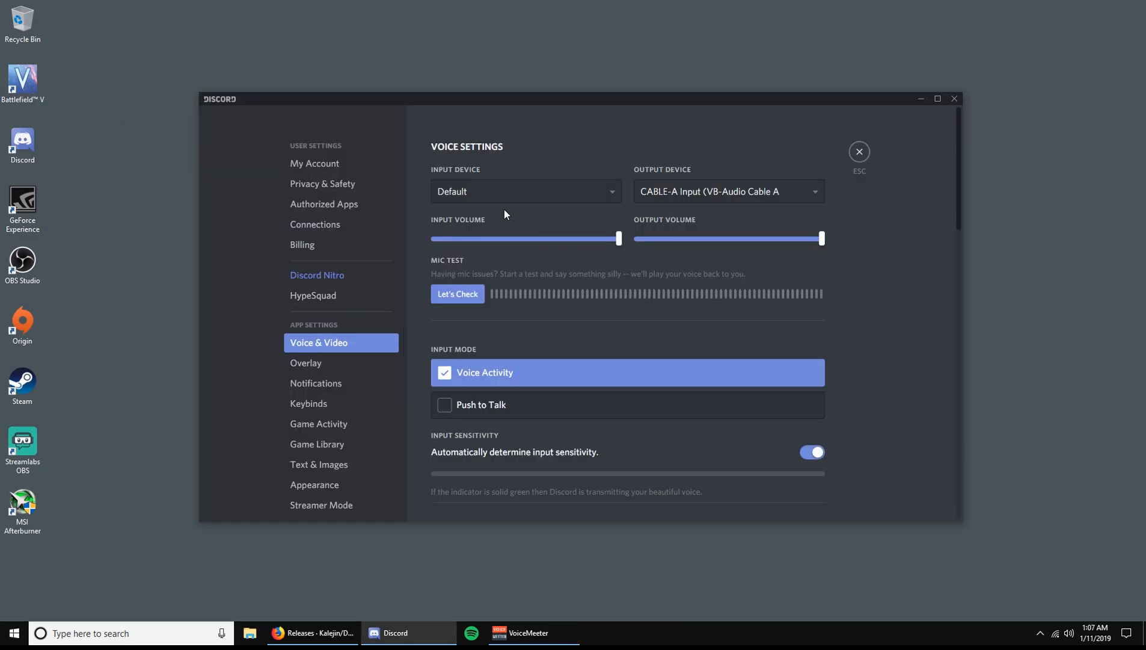
Step: Set Discord's voice input device to VoiceMeeter VAIO3 Output
click(512, 192)
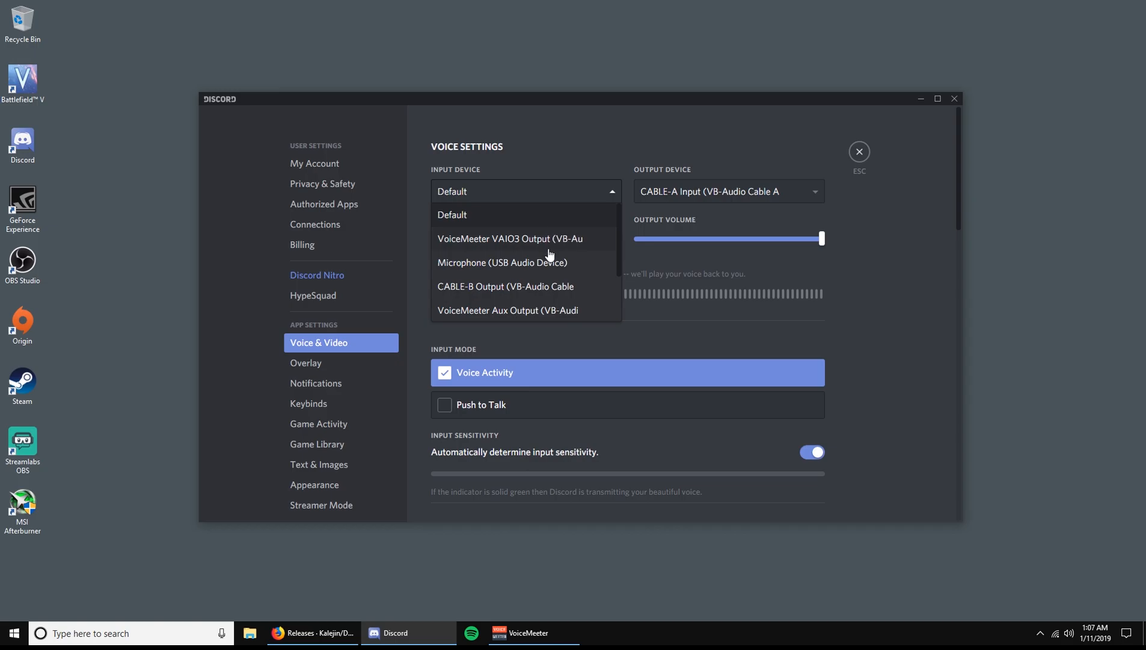
scroll(548, 254, down, 3)
scroll(549, 254, up, 3)
click(553, 239)
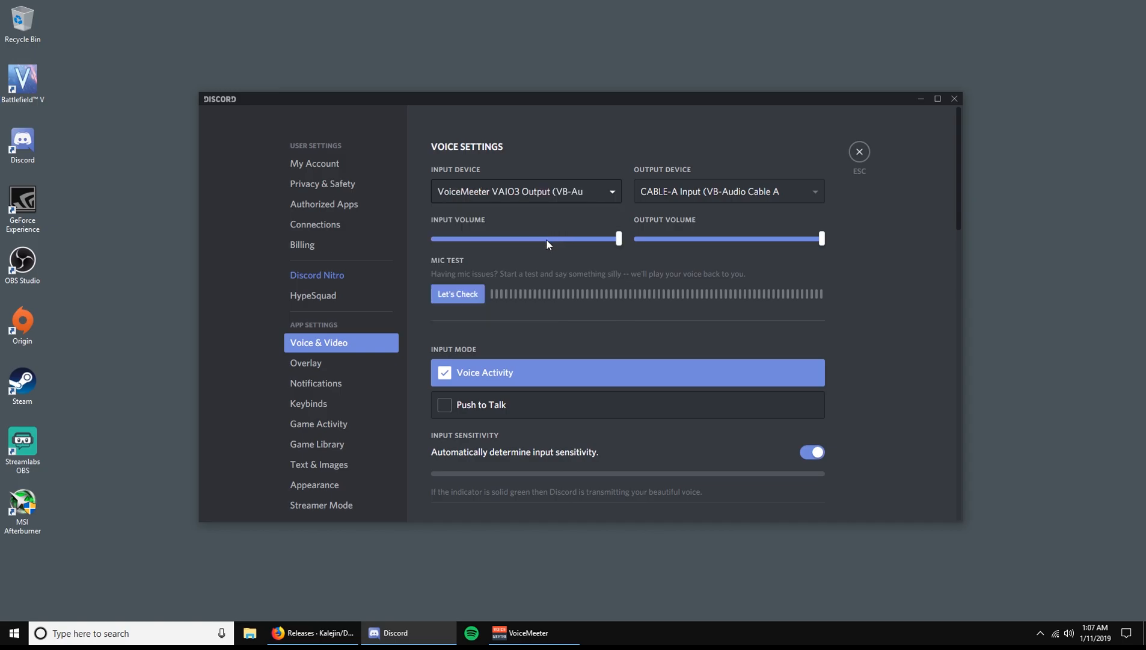
Step: Switch to Firefox, download DCSB_4.0.0.8.exe from the DCSB GitHub releases page, and close the browser
click(304, 633)
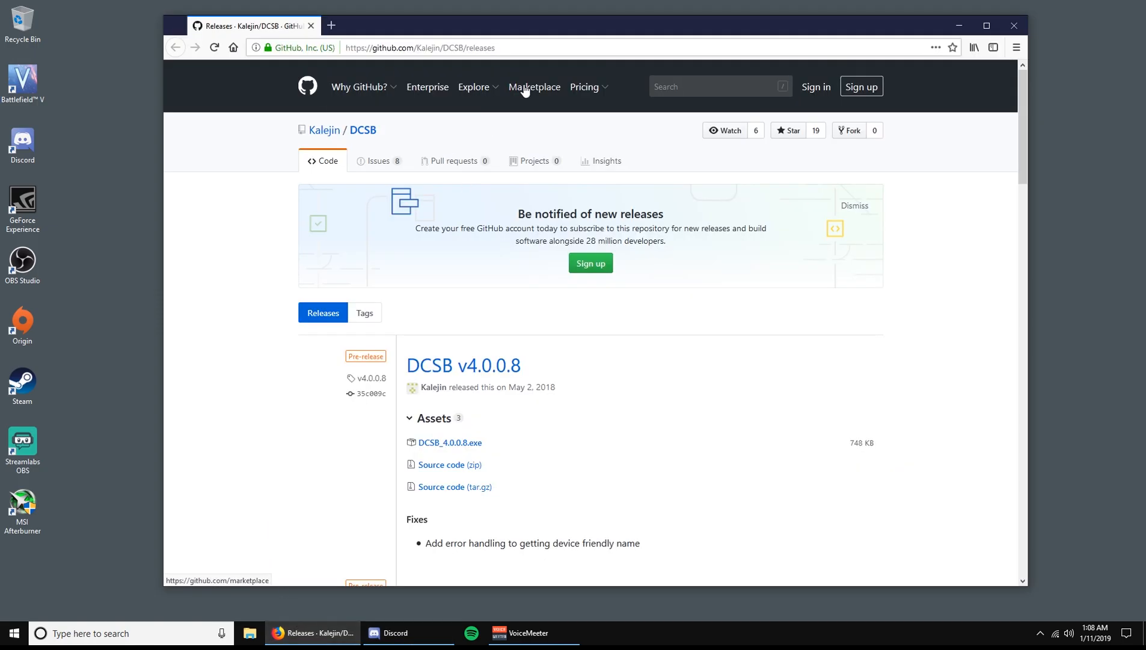
click(543, 54)
click(543, 54)
click(457, 443)
click(611, 205)
click(1020, 16)
click(1014, 26)
Step: Run the downloaded DCSB file from the desktop
double_click(113, 205)
click(505, 397)
click(643, 413)
click(642, 412)
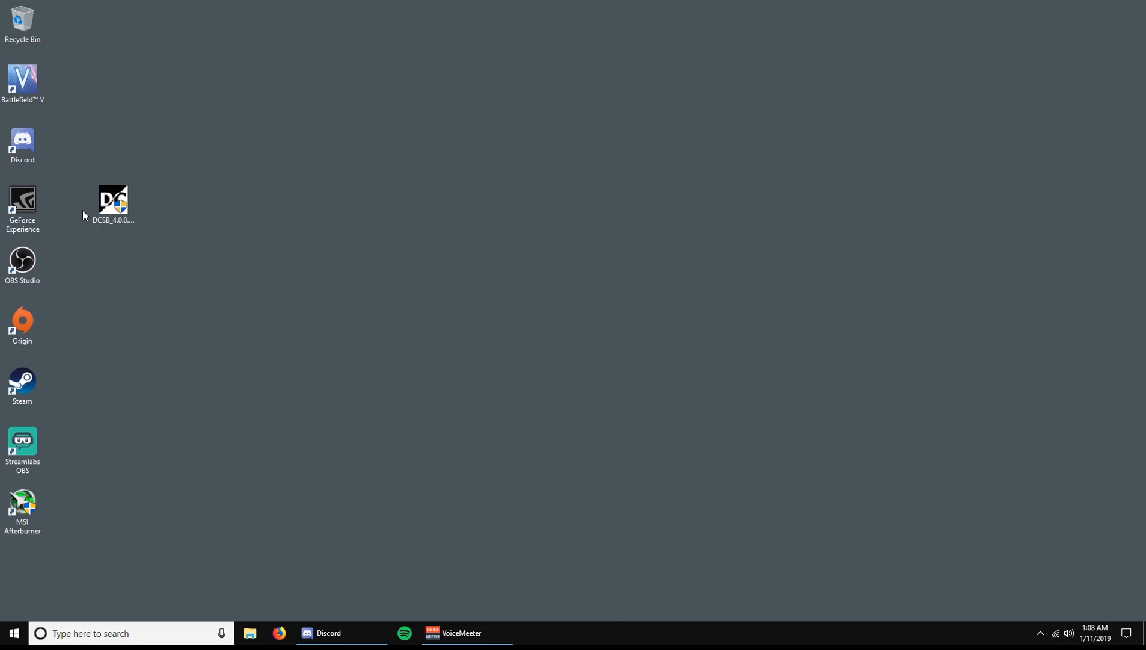
Step: Move the Deathcounter and Soundboard window to the middle of the desktop and pin the program to the taskbar
drag(210, 70, 557, 221)
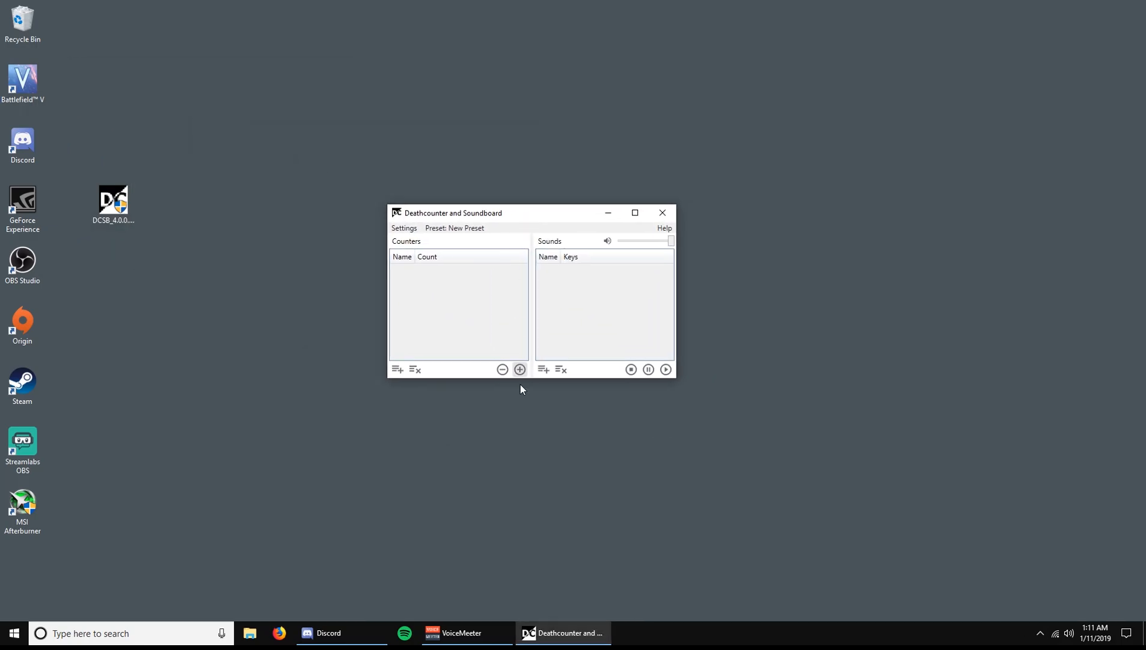
right_click(556, 633)
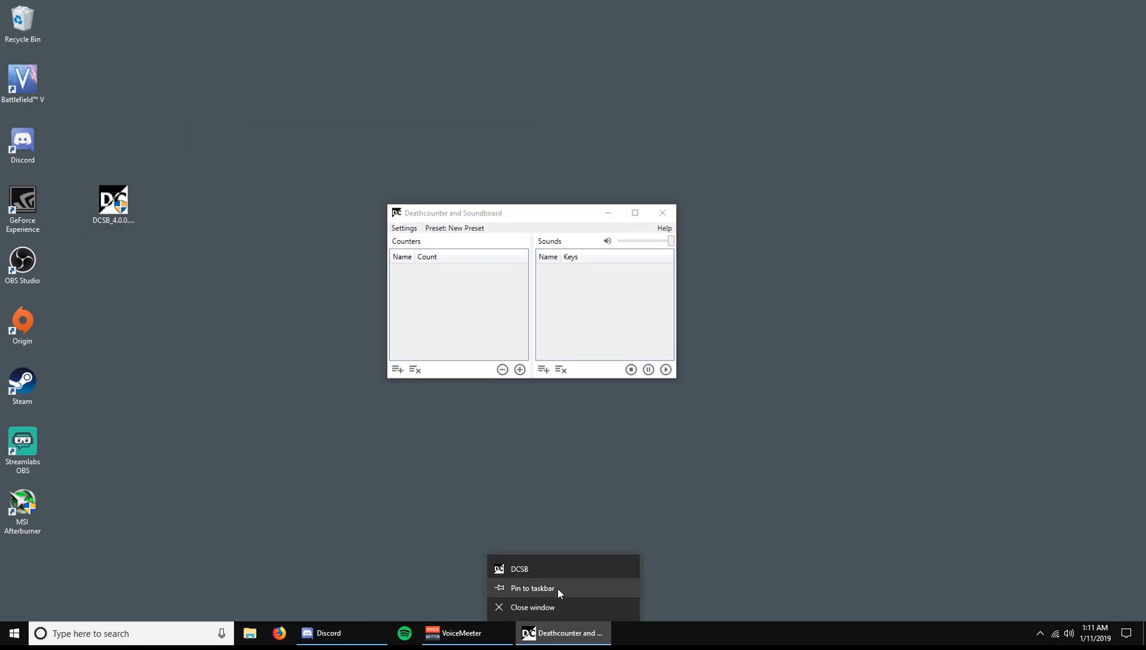
click(558, 588)
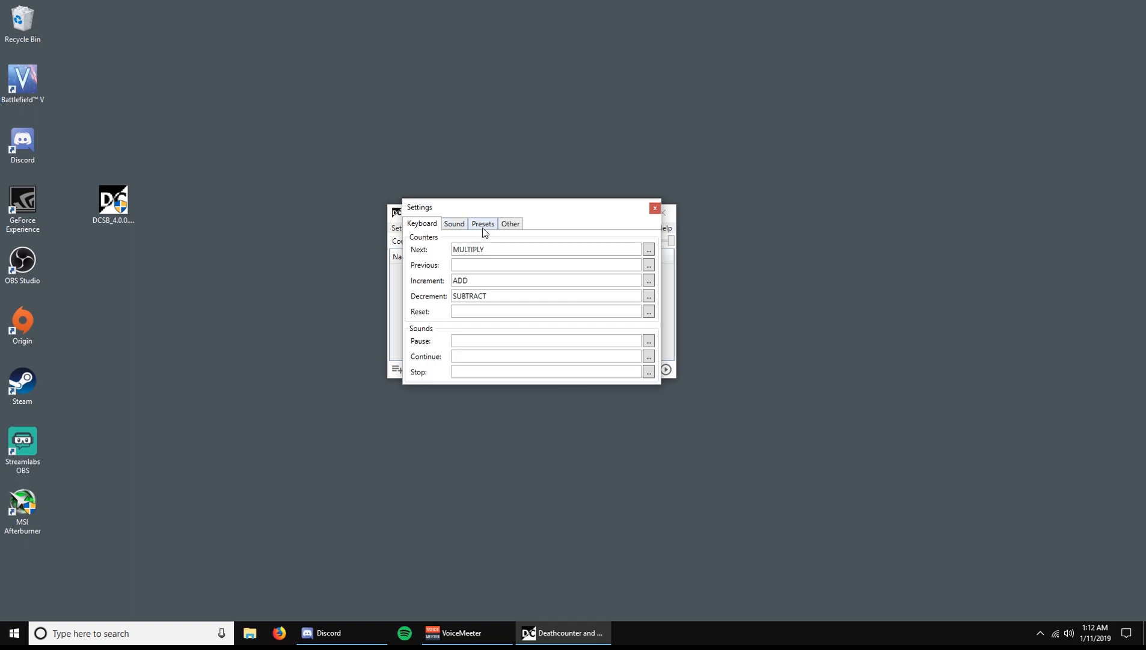
Step: Enable Only Sounds and turn on Overlap sounds in the soundboard settings
click(506, 224)
click(448, 265)
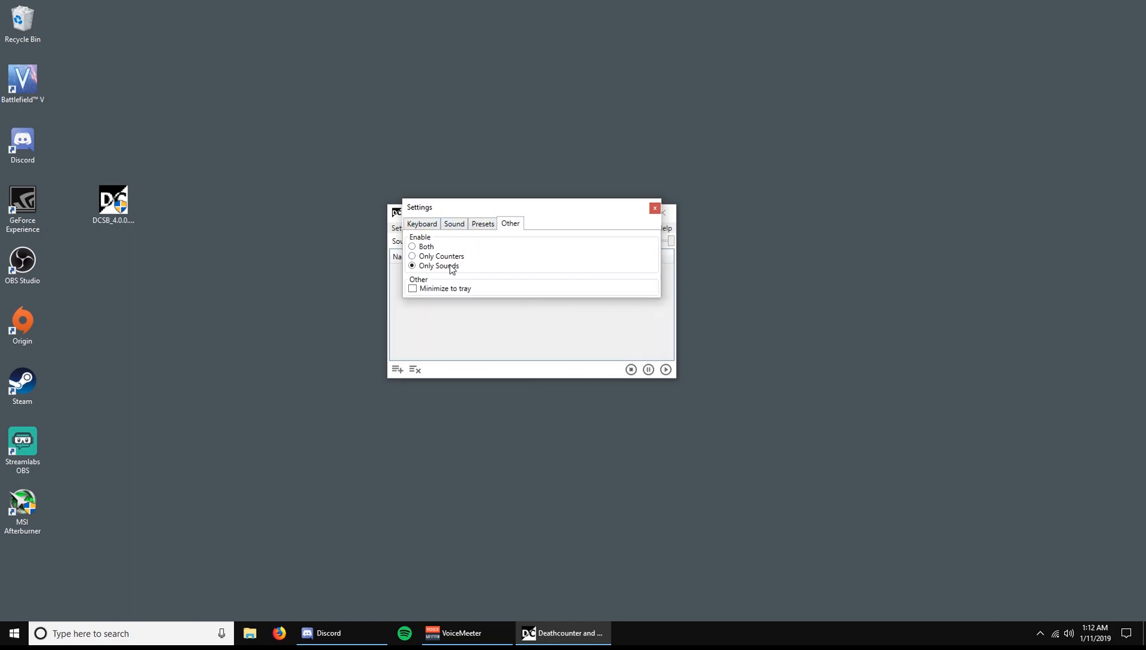
click(456, 224)
click(442, 251)
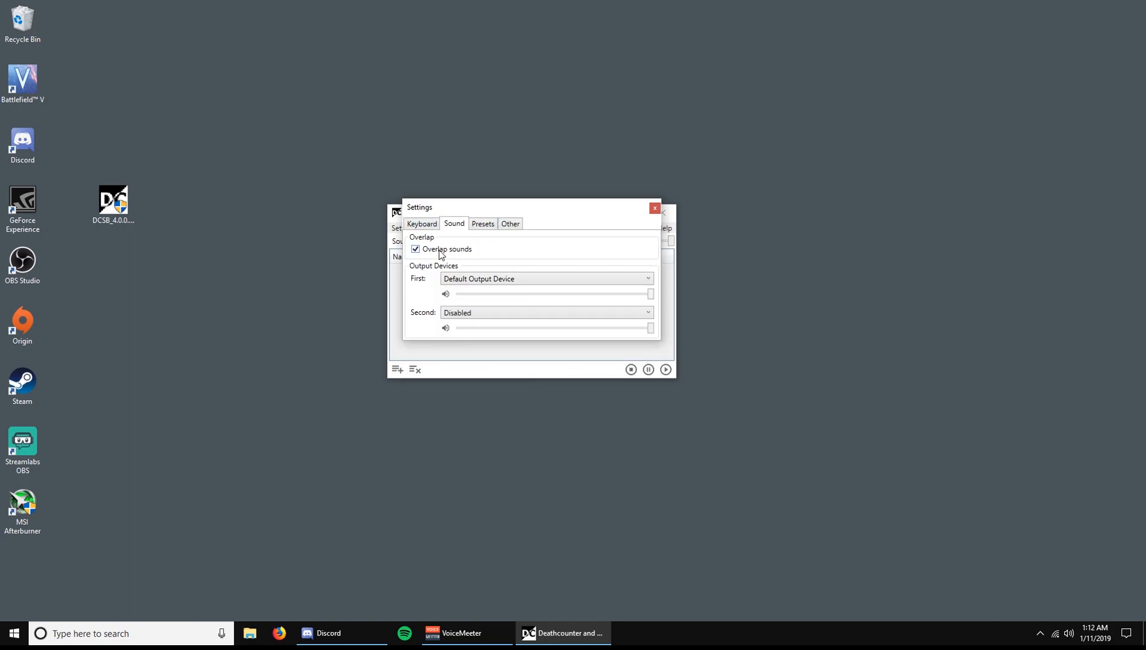
Step: Set the soundboard's second output device to CABLE Input (VB-Audio Virtual Cable) and close the settings
click(474, 315)
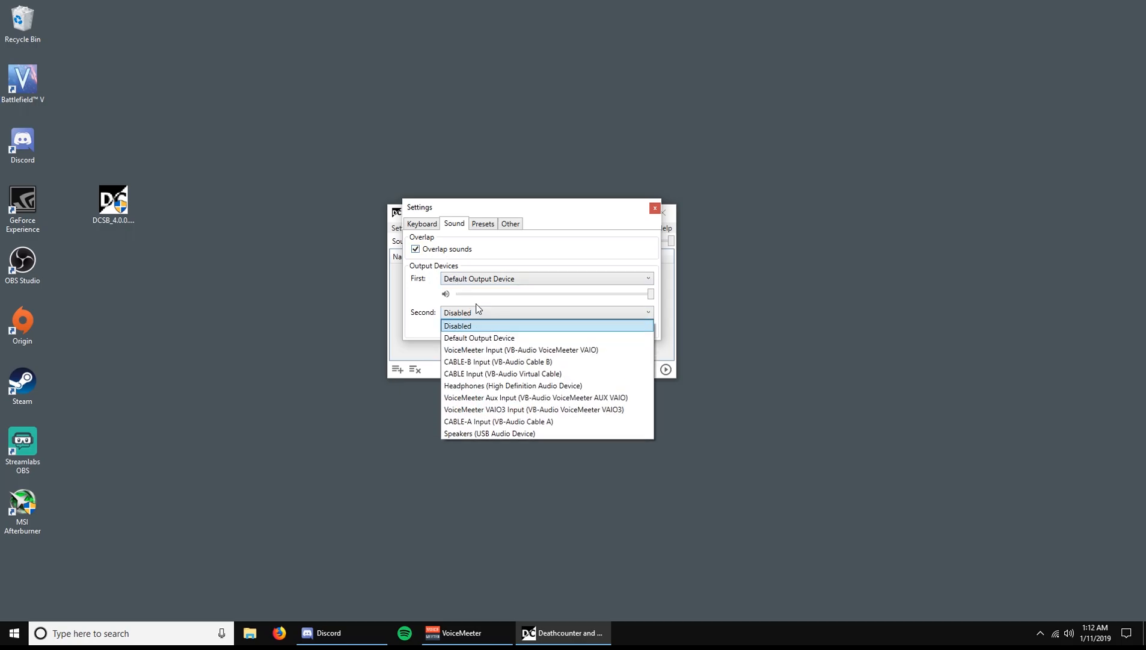
click(500, 374)
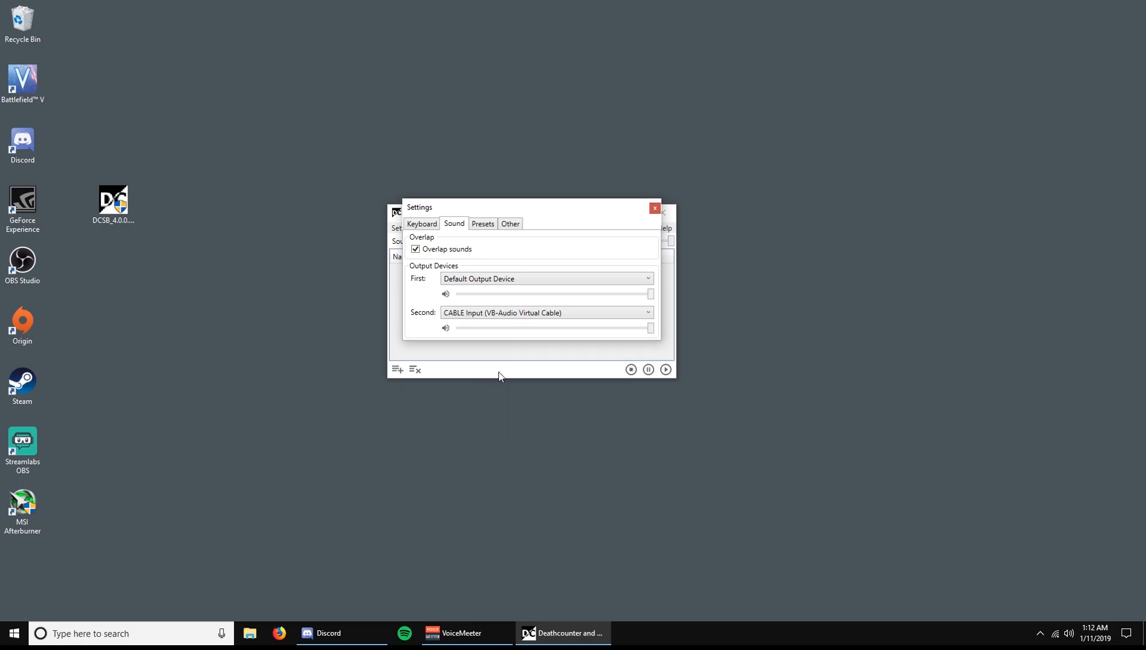
click(655, 208)
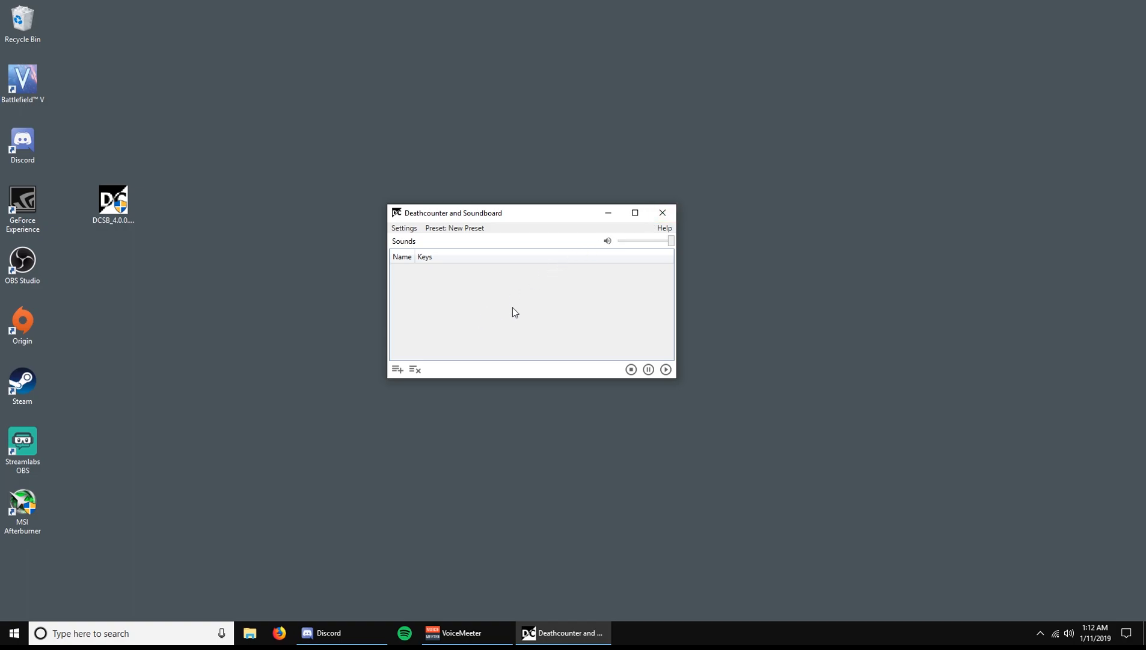
Step: Add a sound named Alert using the file Metal Gear Solid Alert (!).mp3 from the Sounds folder
click(398, 369)
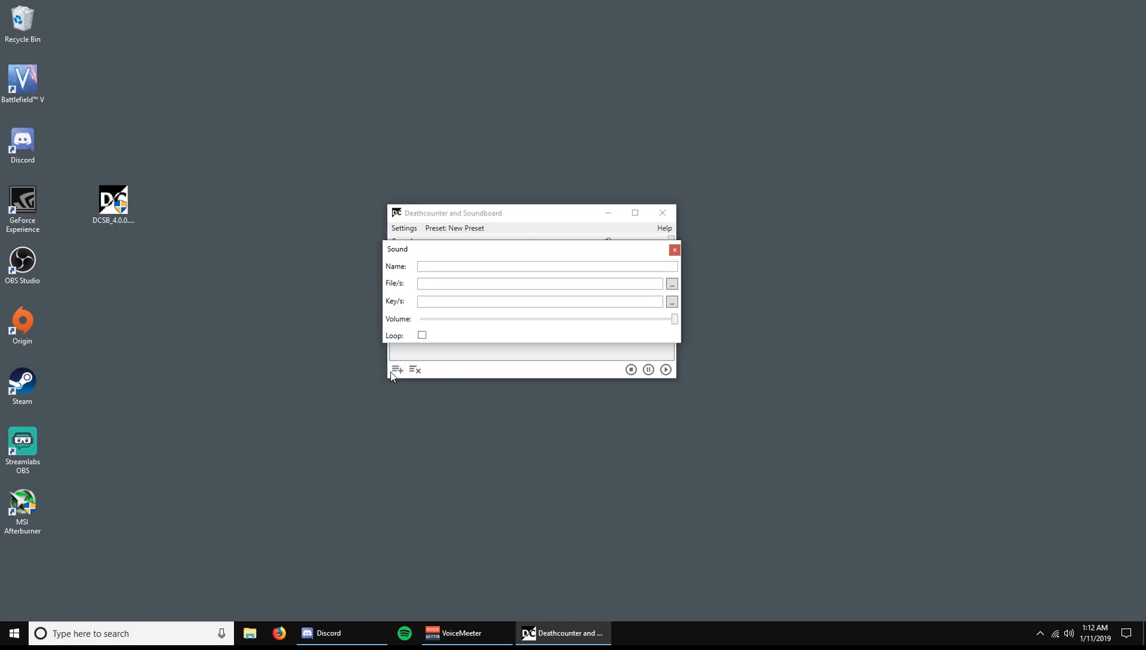
click(434, 266)
text(Alert)
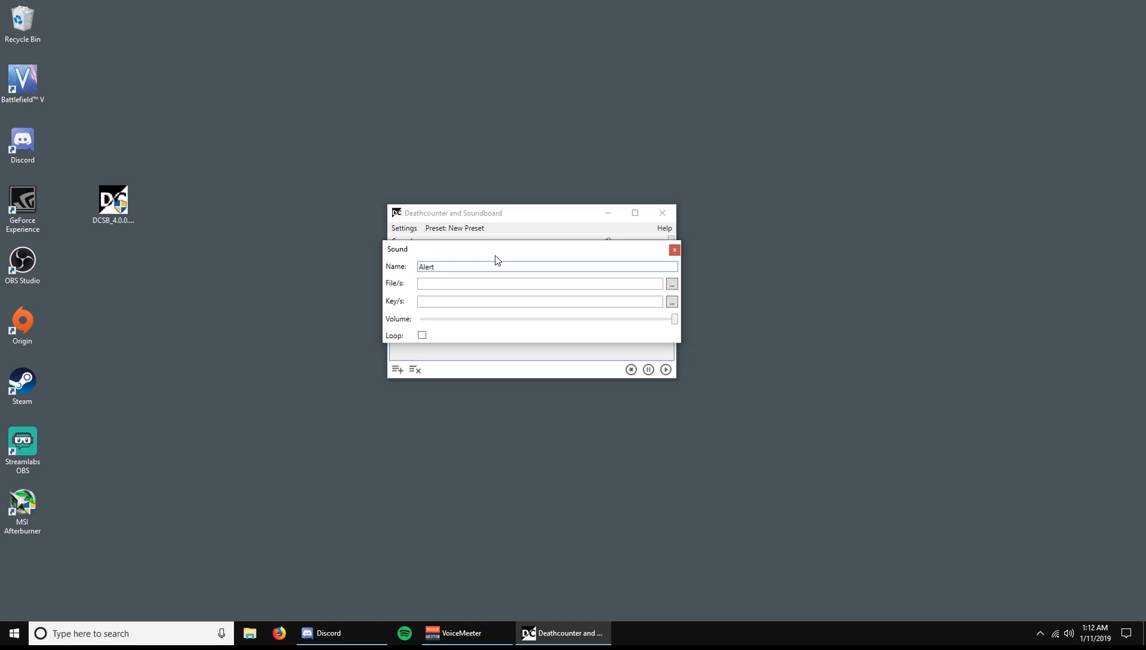
click(672, 283)
click(538, 378)
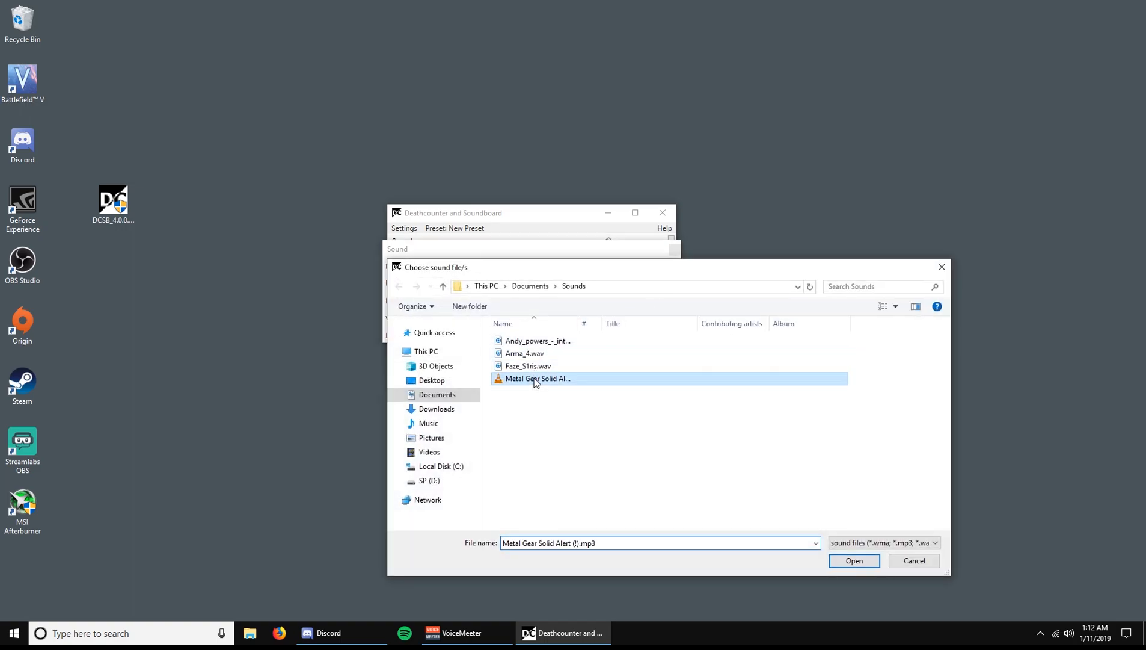
click(855, 560)
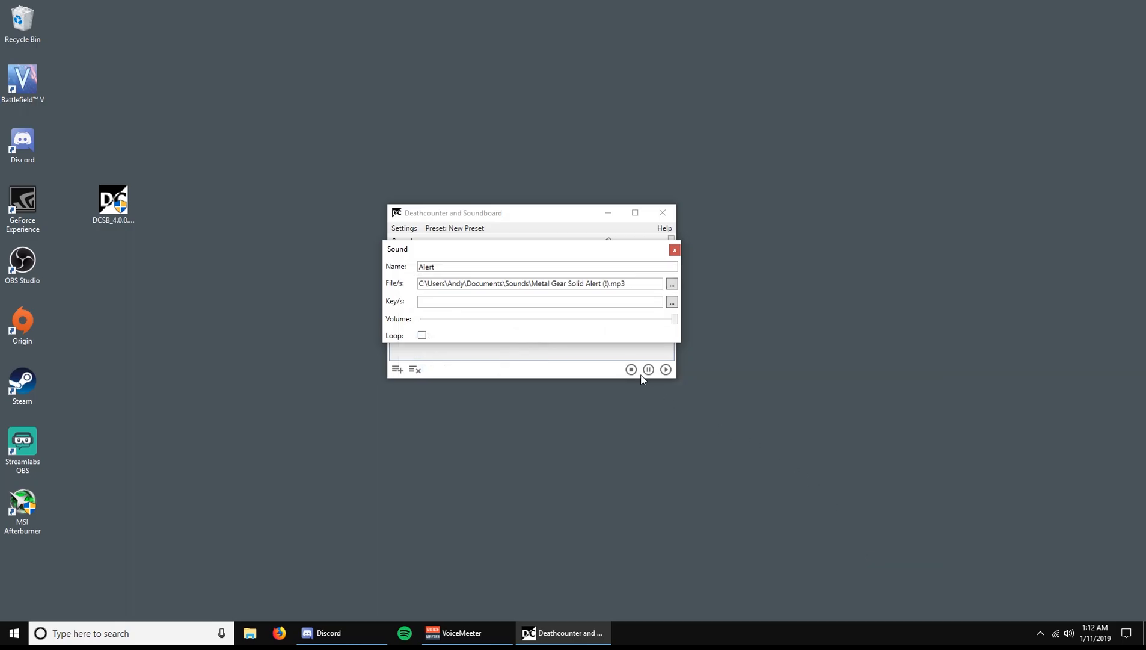
Step: Assign the NUMPAD0 key to the Alert sound, lower its volume, and select it in the sound list
click(672, 301)
key(KP_0)
drag(675, 319, 552, 354)
click(675, 249)
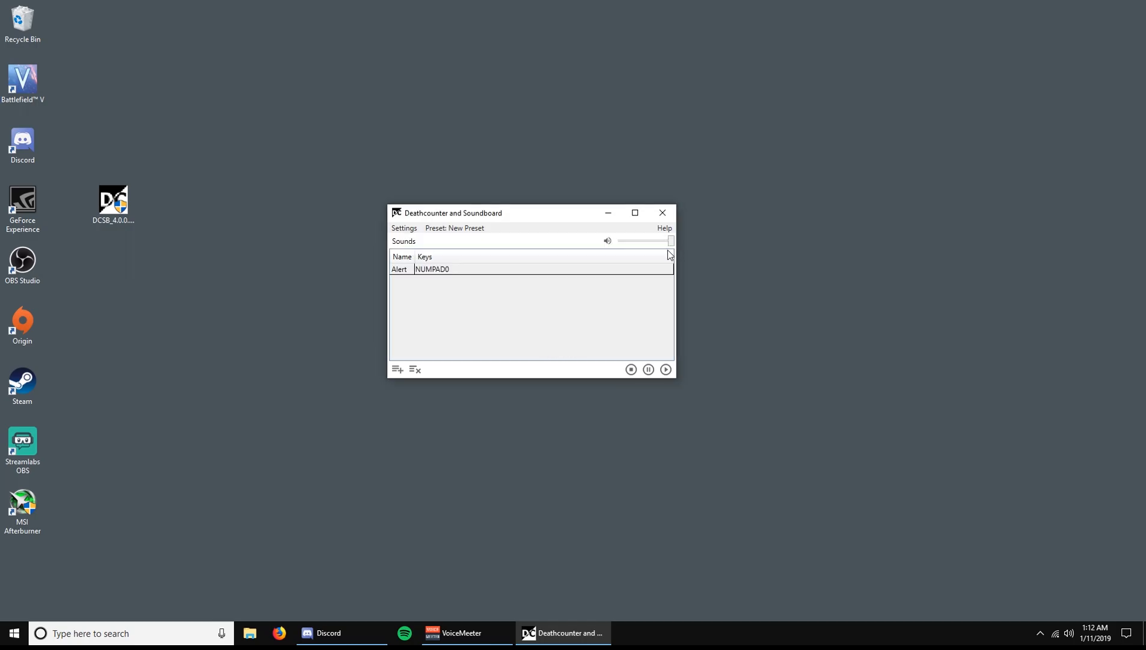
click(546, 272)
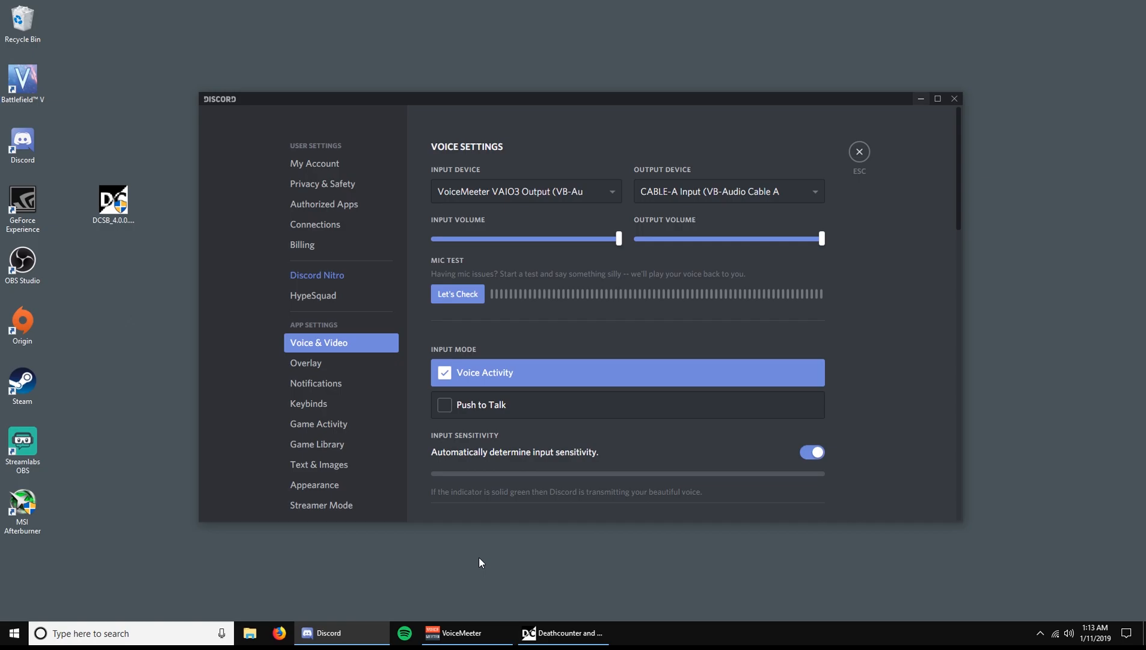
Step: Turn off automatic input sensitivity in Discord's voice settings
click(812, 451)
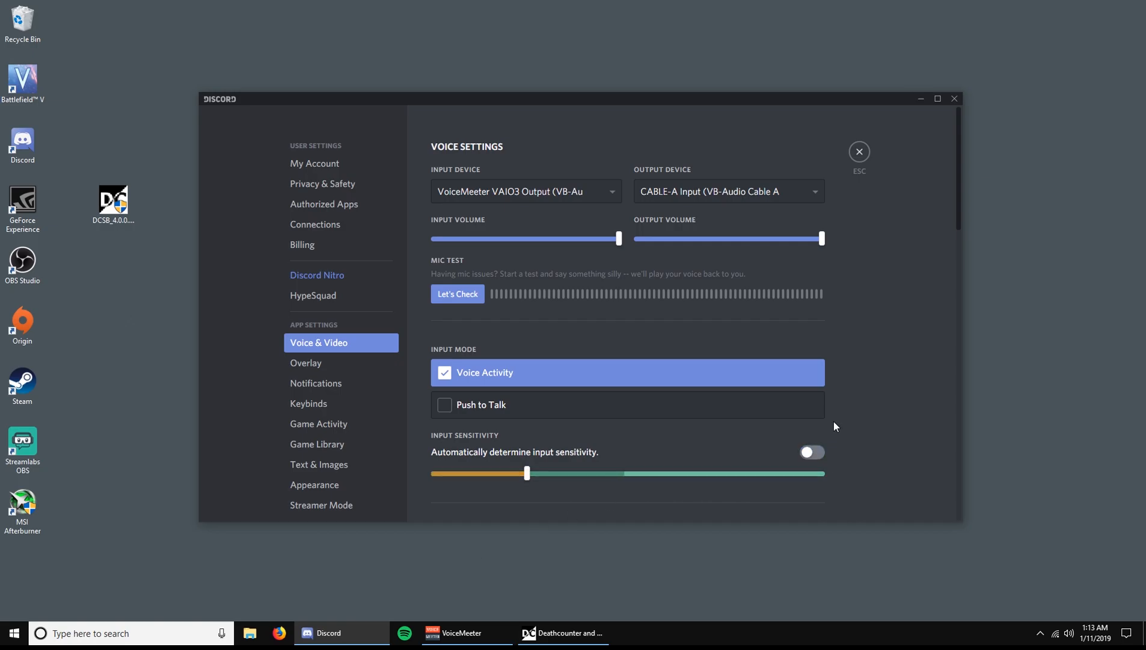